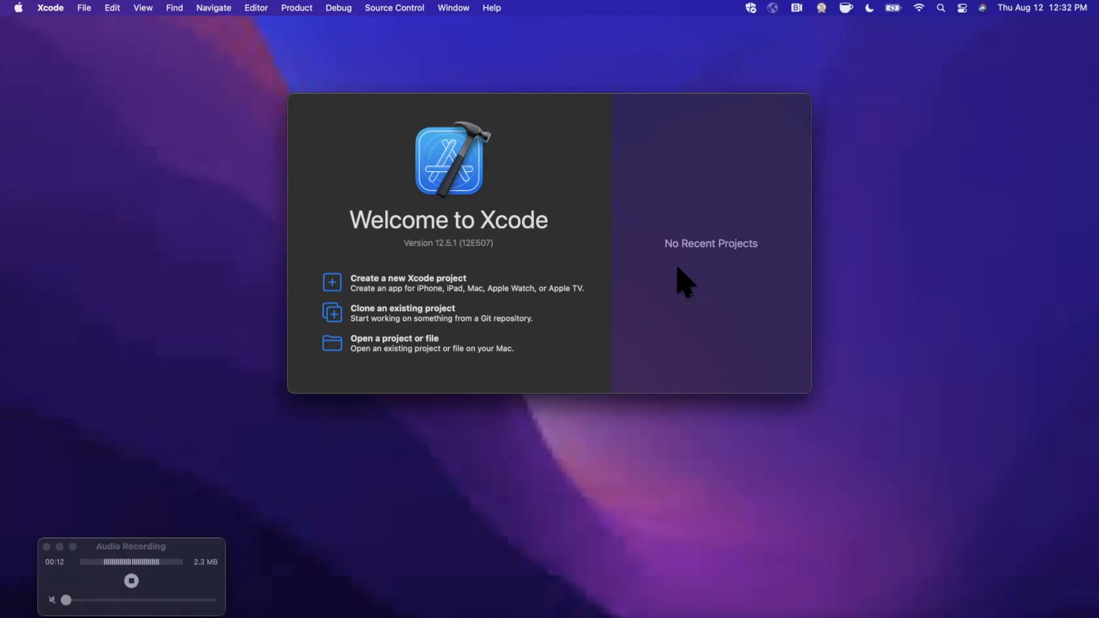
# - Switch from the Xcode welcome window to the browser space showing the posts JSON
pyautogui.hotkey('ctrl', 'Left')
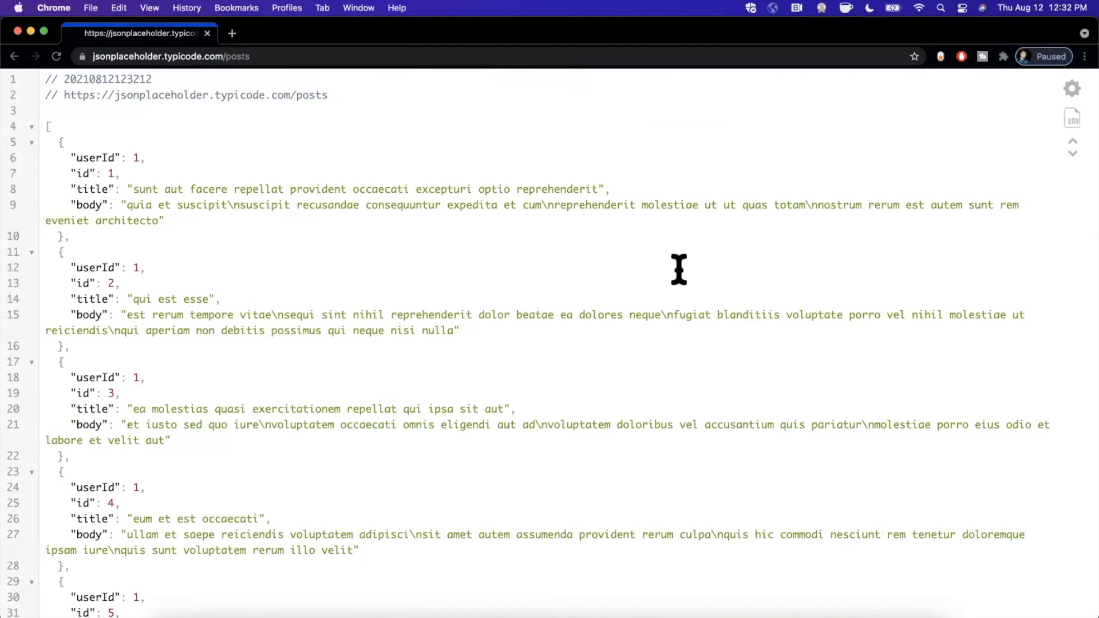
# - Select the jsonplaceholder.typicode.com/posts address in Chrome and return to Xcode's space
pyautogui.click(157, 57)
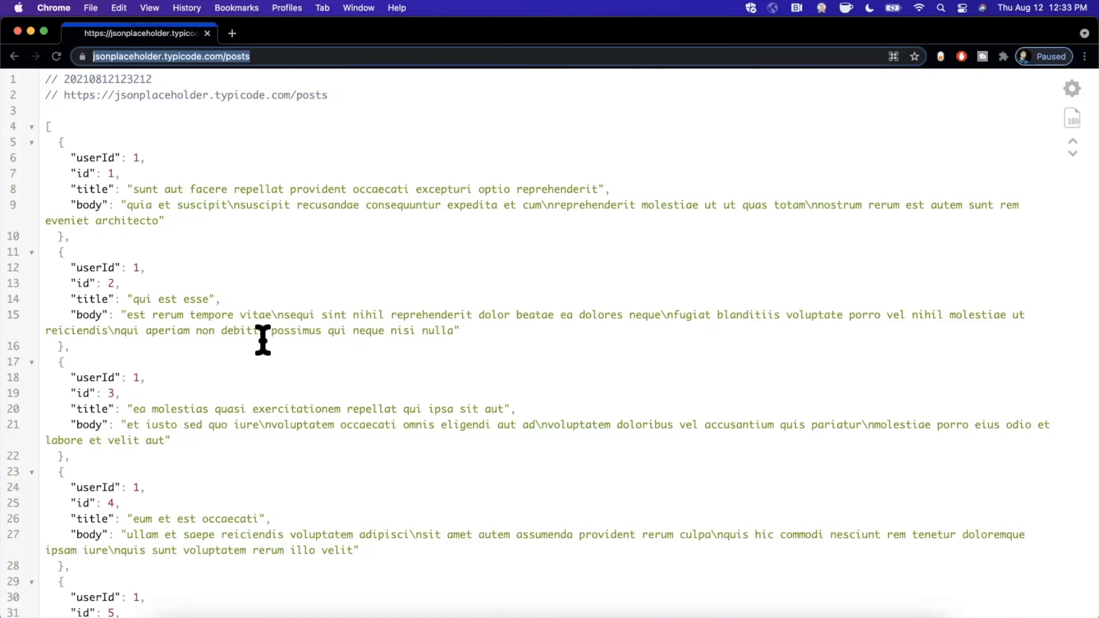
pyautogui.hotkey('ctrl', 'Right')
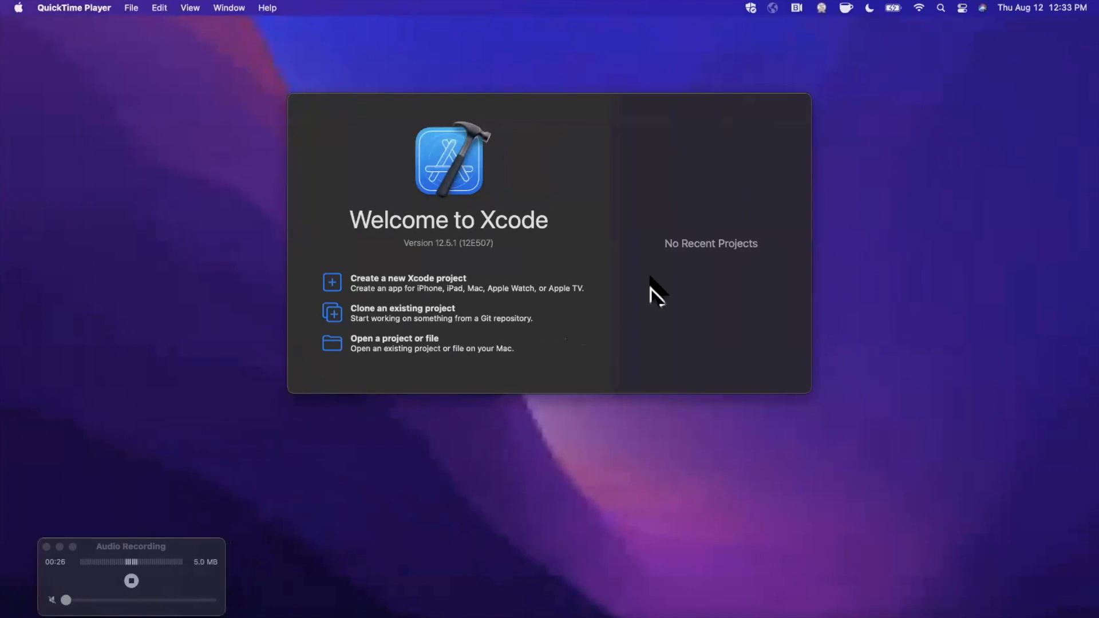
# - Create a blank iOS playground named POSTAPICall saved on the Desktop
pyautogui.click(653, 292)
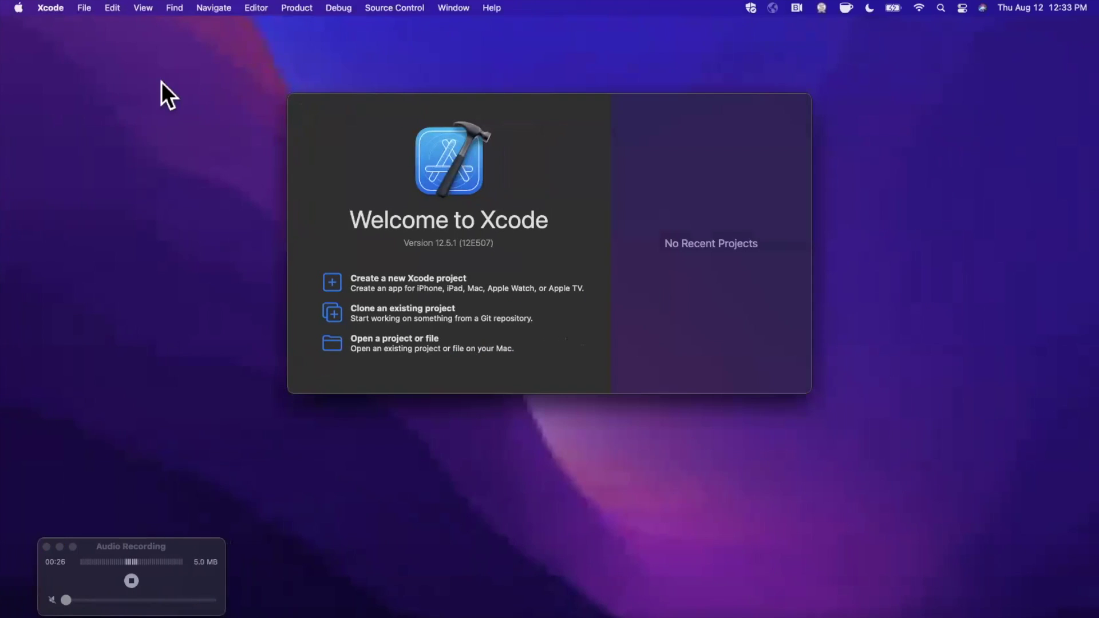
pyautogui.click(85, 8)
pyautogui.moveTo(86, 27)
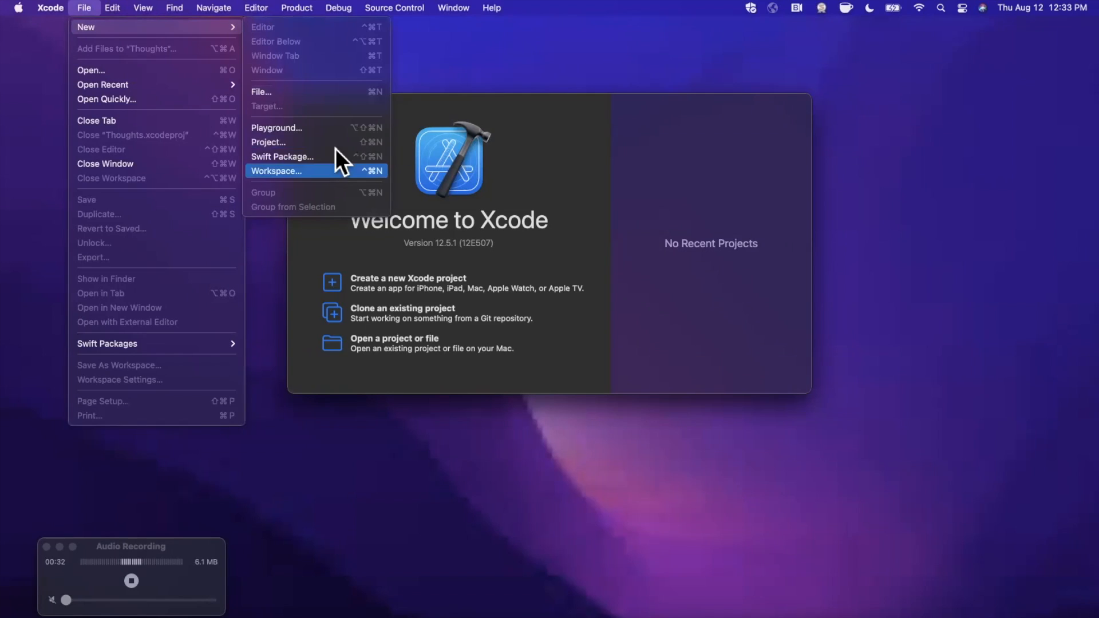
pyautogui.click(337, 129)
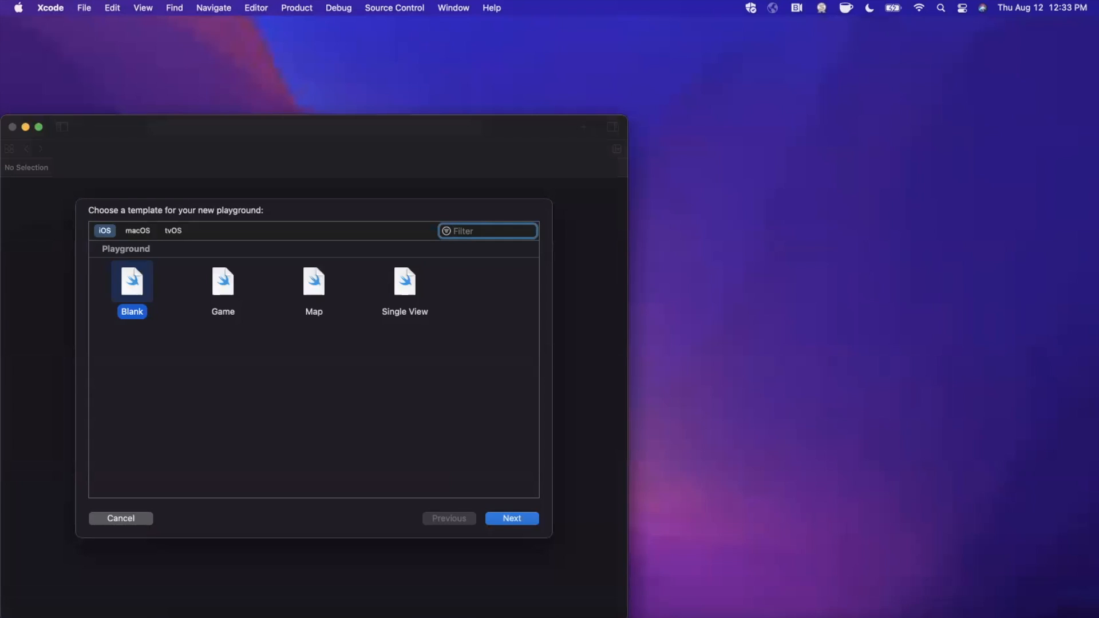
pyautogui.press('Return')
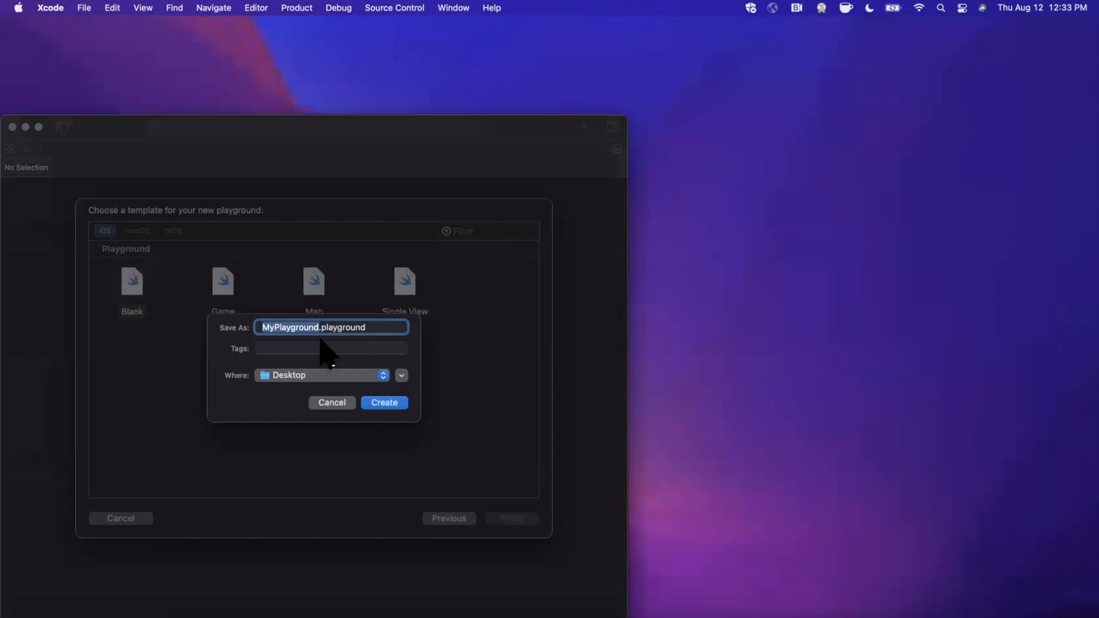
pyautogui.write('POS')
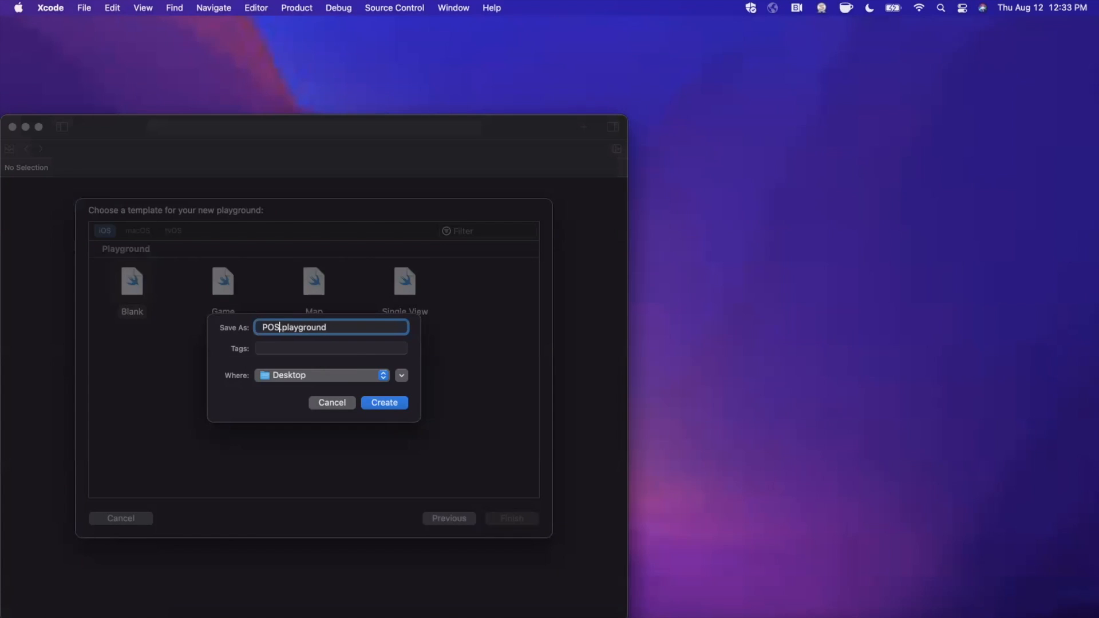
pyautogui.write('TAPICall')
pyautogui.press('Return')
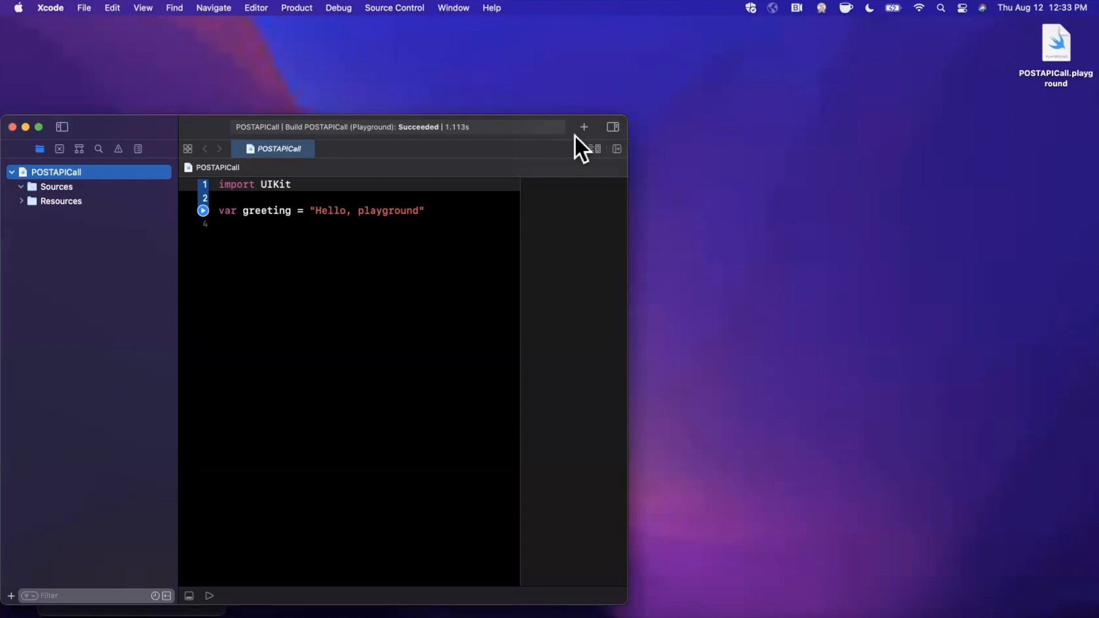
# - Maximize the window and replace the greeting line with a GET/POST/PUT/DELETE comment
pyautogui.doubleClick(550, 130)
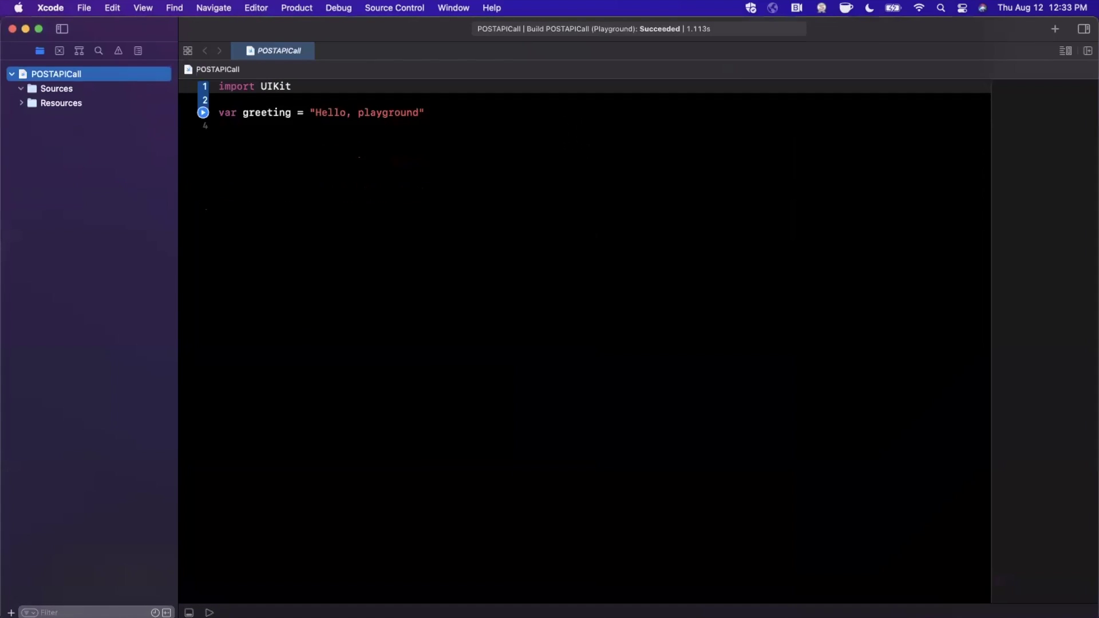
pyautogui.click(255, 149)
pyautogui.tripleClick(228, 113)
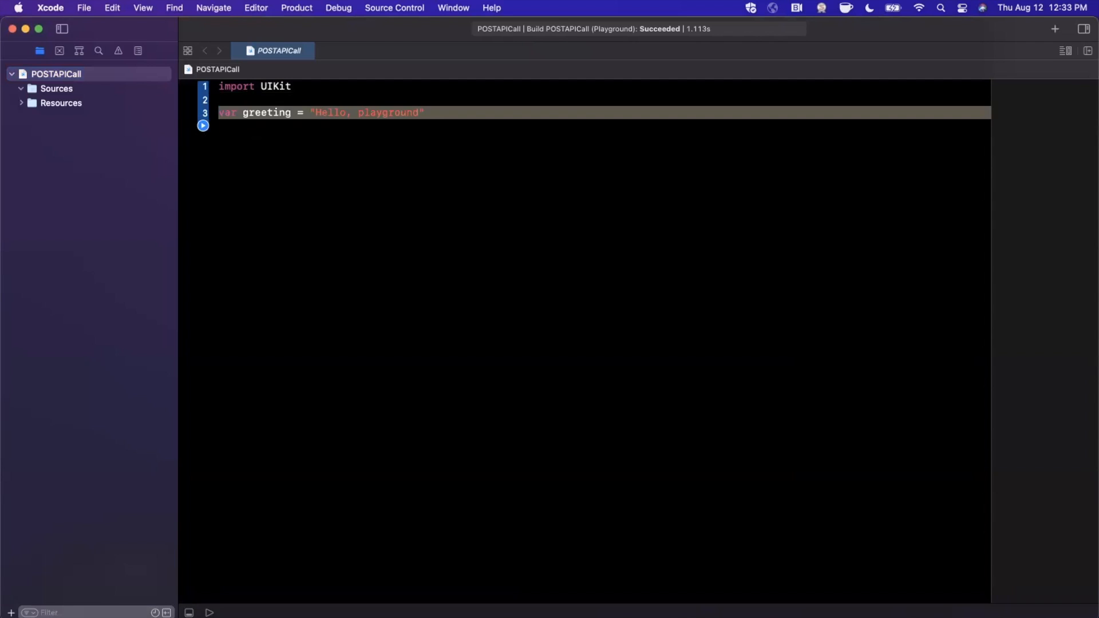
pyautogui.press('BackSpace')
pyautogui.write('// GET, ')
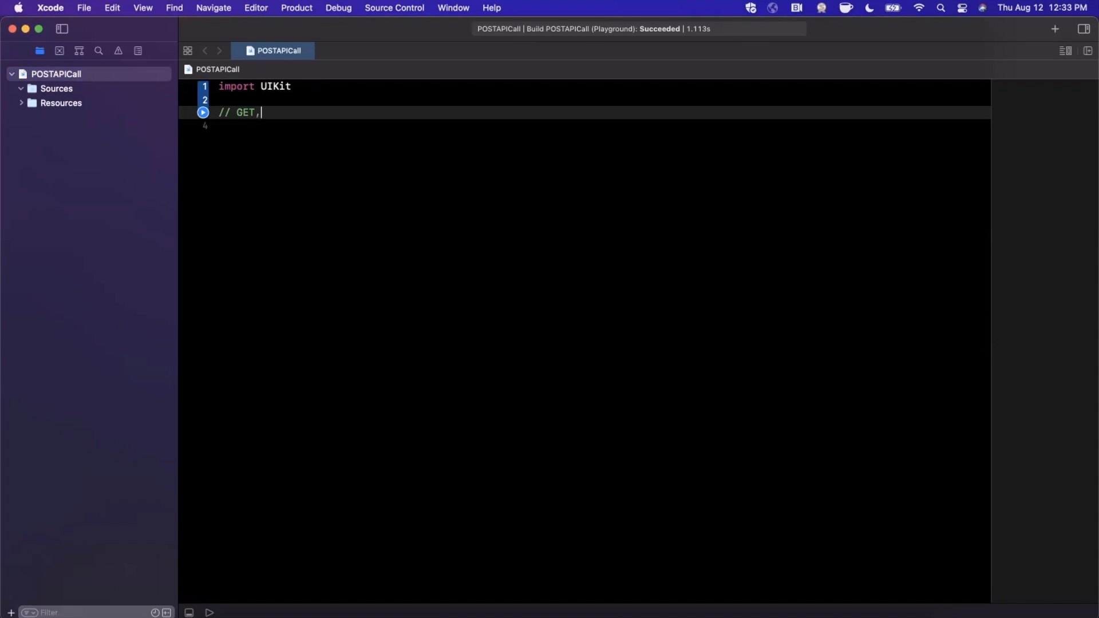
pyautogui.write('POST, ')
pyautogui.write('PUT, DELE')
pyautogui.write('TE, etc.')
pyautogui.press('Return')
pyautogui.press('Return')
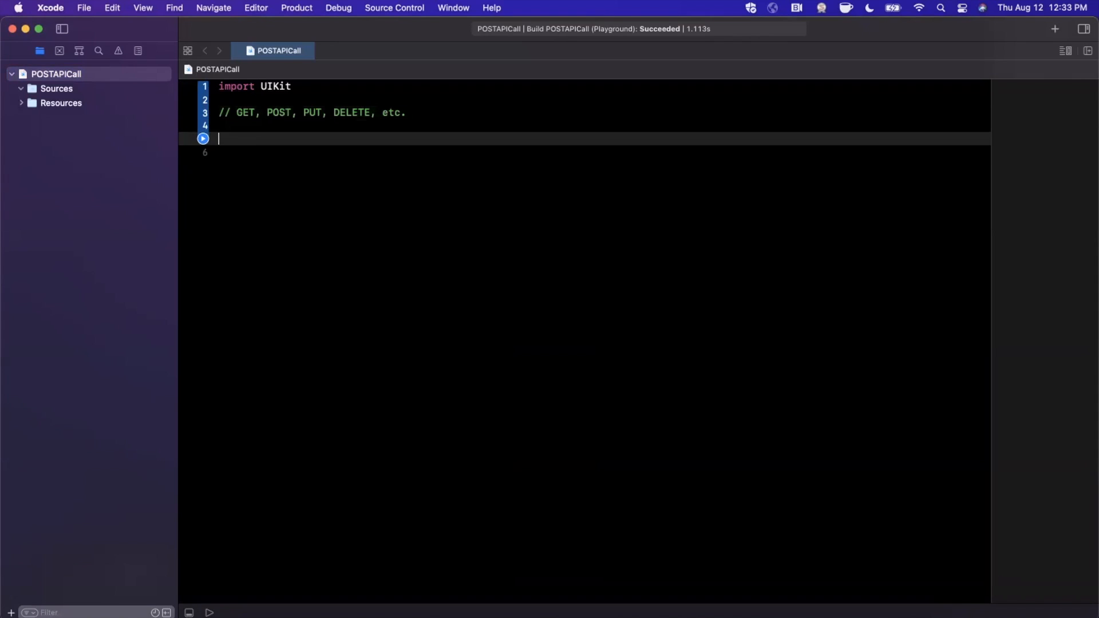
pyautogui.doubleClick(245, 112)
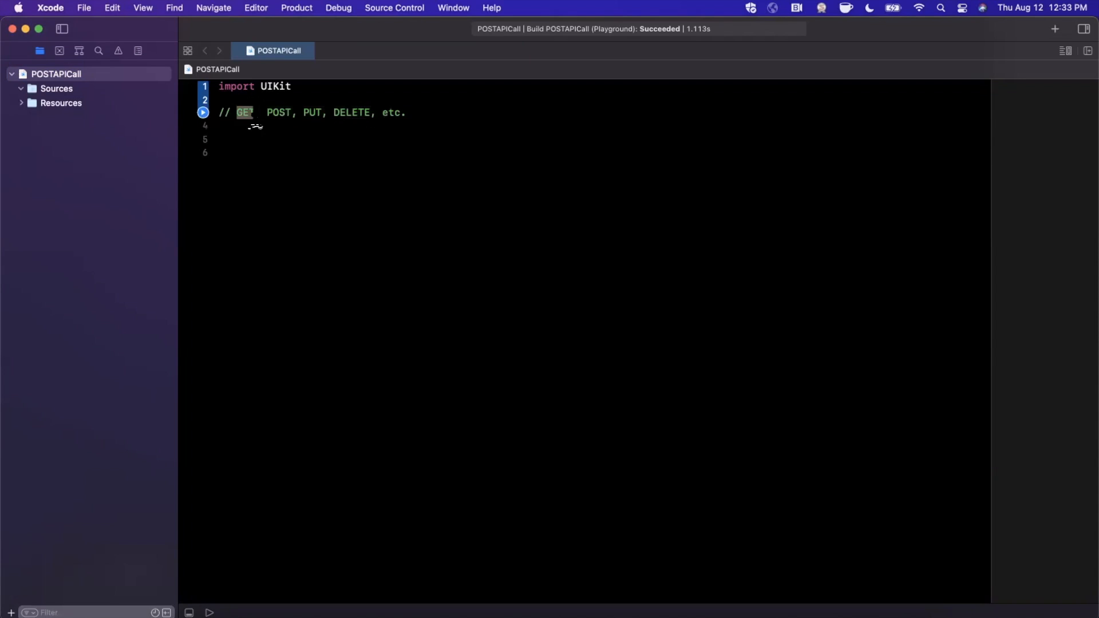
# - Write func apiCall() with guard let url = URL(string: posts URL) else return, save, and go to the browser
pyautogui.click(259, 139)
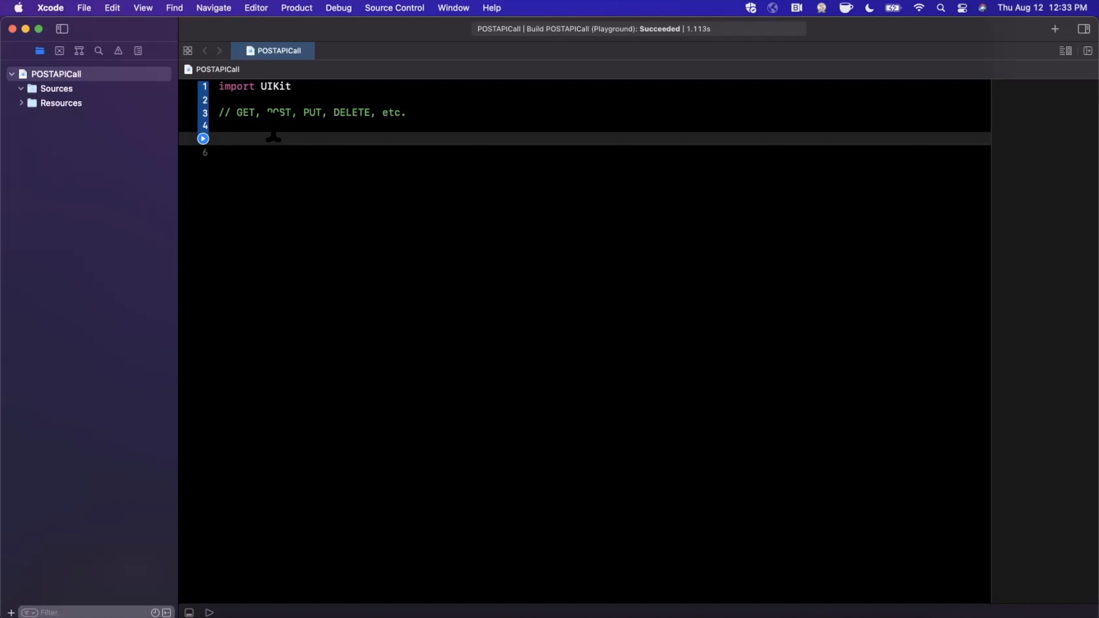
pyautogui.write('func ')
pyautogui.write('apiCall')
pyautogui.write('() {')
pyautogui.press('Return')
pyautogui.write('let ')
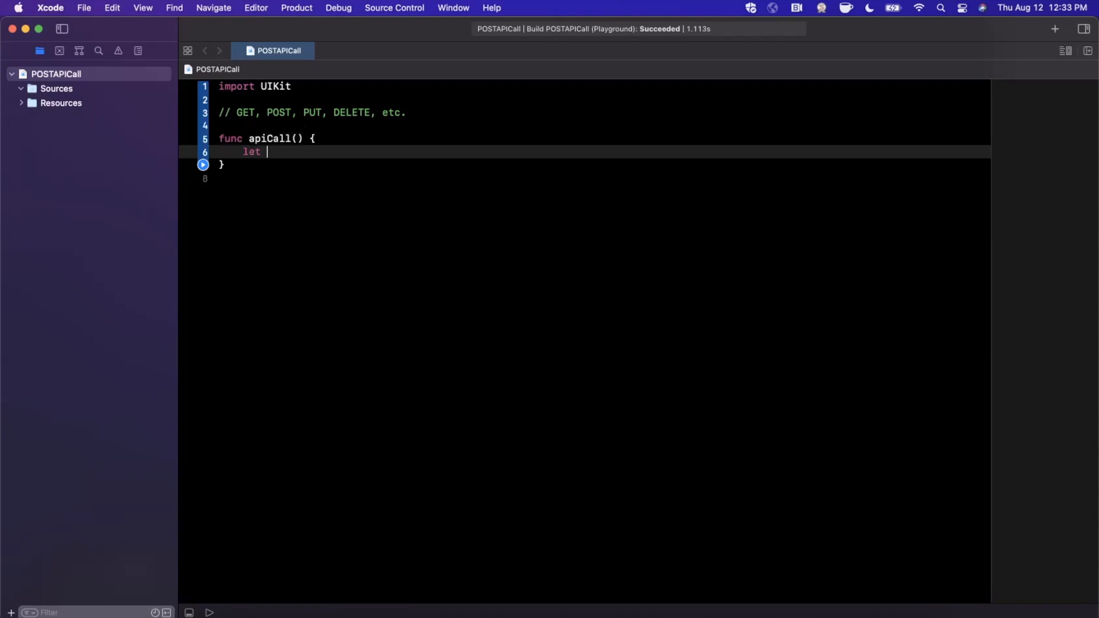
pyautogui.write('ur')
pyautogui.press('super+z')
pyautogui.write('guard url')
pyautogui.press('BackSpace')
pyautogui.press('BackSpace')
pyautogui.press('BackSpace')
pyautogui.write('le')
pyautogui.write('t url =')
pyautogui.press('BackSpace')
pyautogui.press('BackSpace')
pyautogui.press('BackSpace')
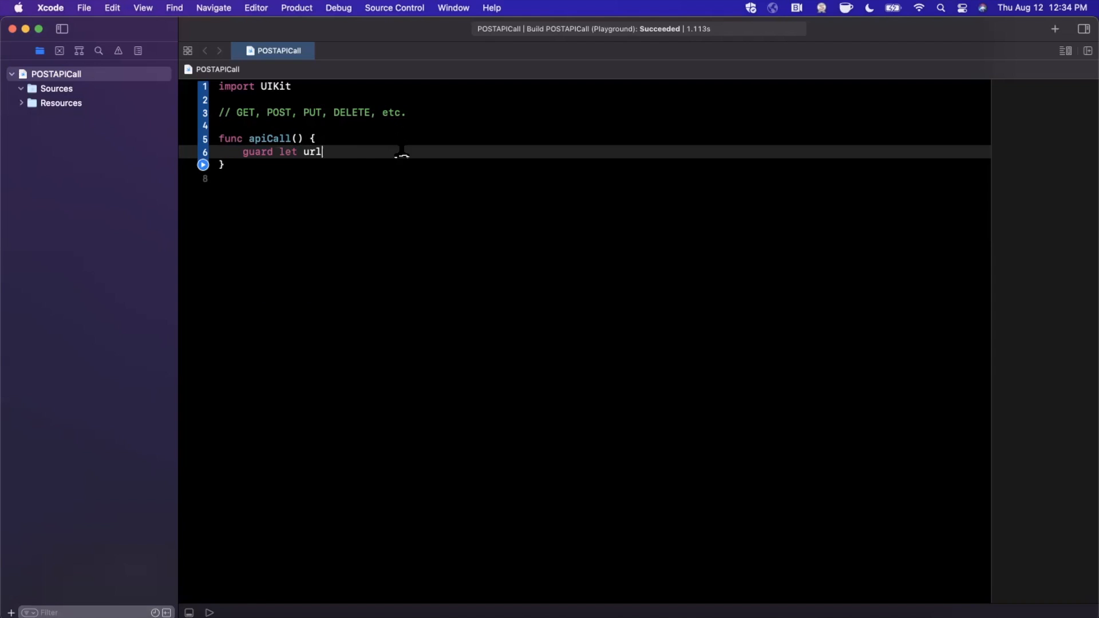
pyautogui.write('= URL(str')
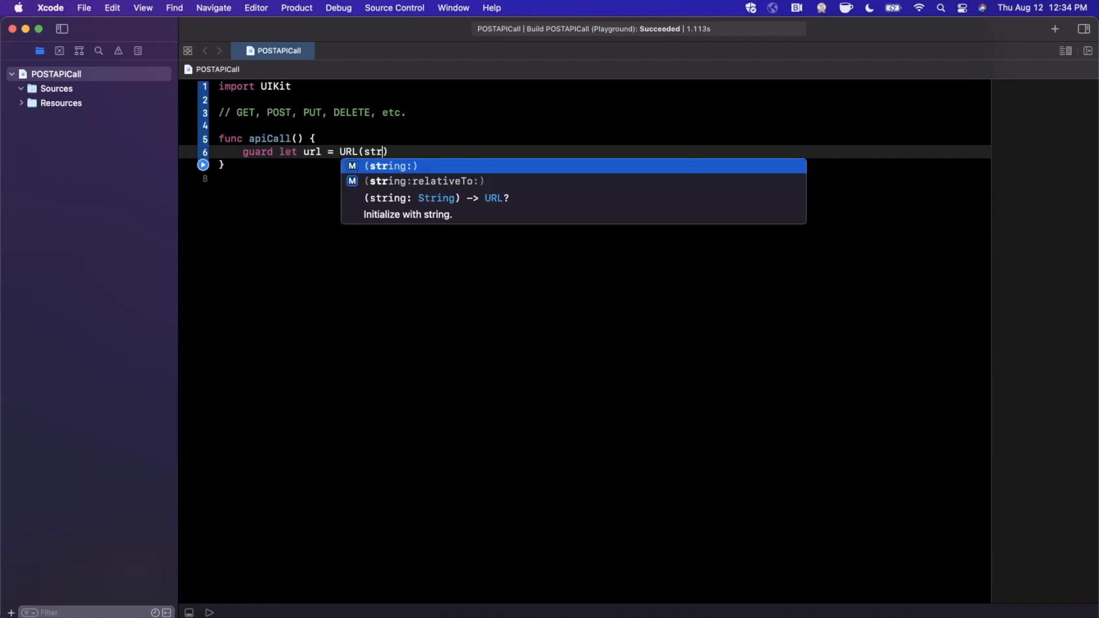
pyautogui.press('Return')
pyautogui.write('"')
pyautogui.write('https://jsonplaceholder.typicode.com/posts')
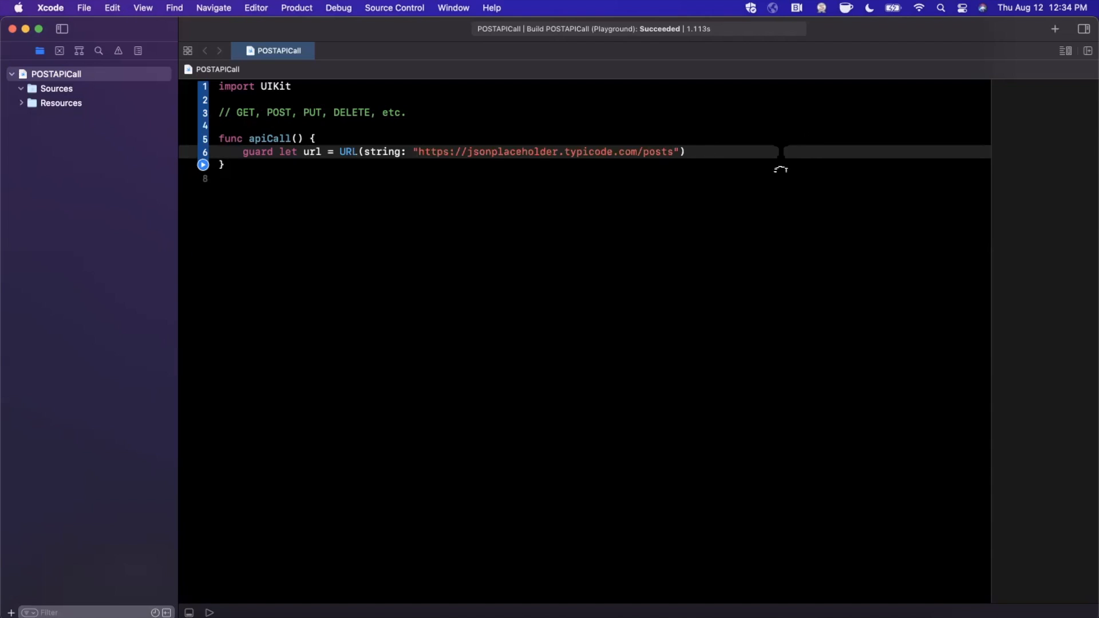
pyautogui.press('Right')
pyautogui.press('Right')
pyautogui.write('else {')
pyautogui.press('Return')
pyautogui.write('re')
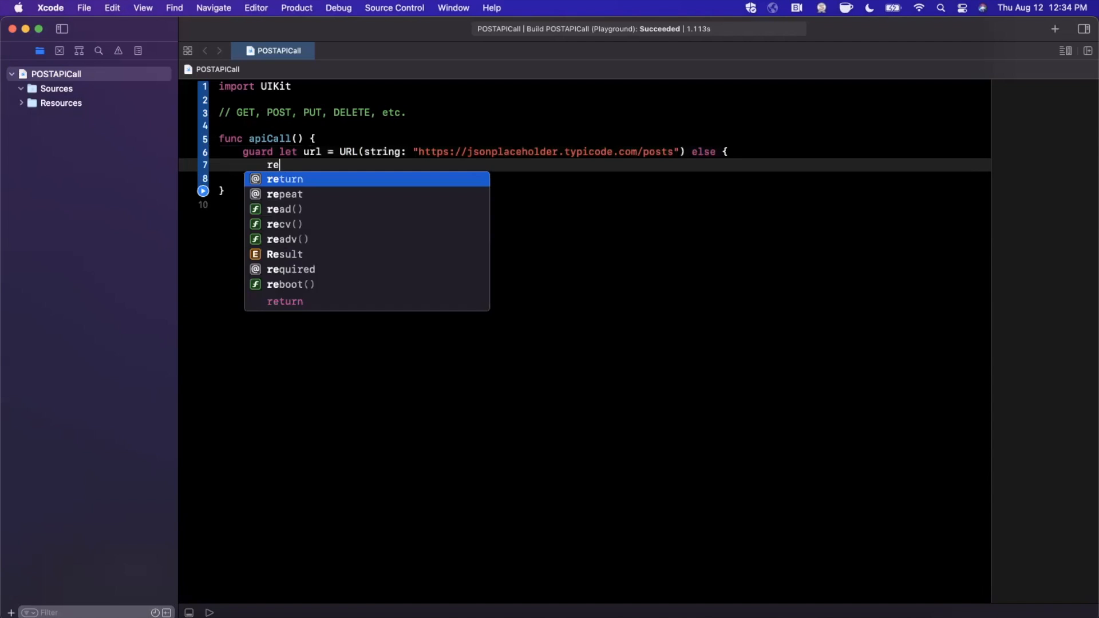
pyautogui.write('turn')
pyautogui.press('super+s')
pyautogui.hotkey('ctrl', 'Left')
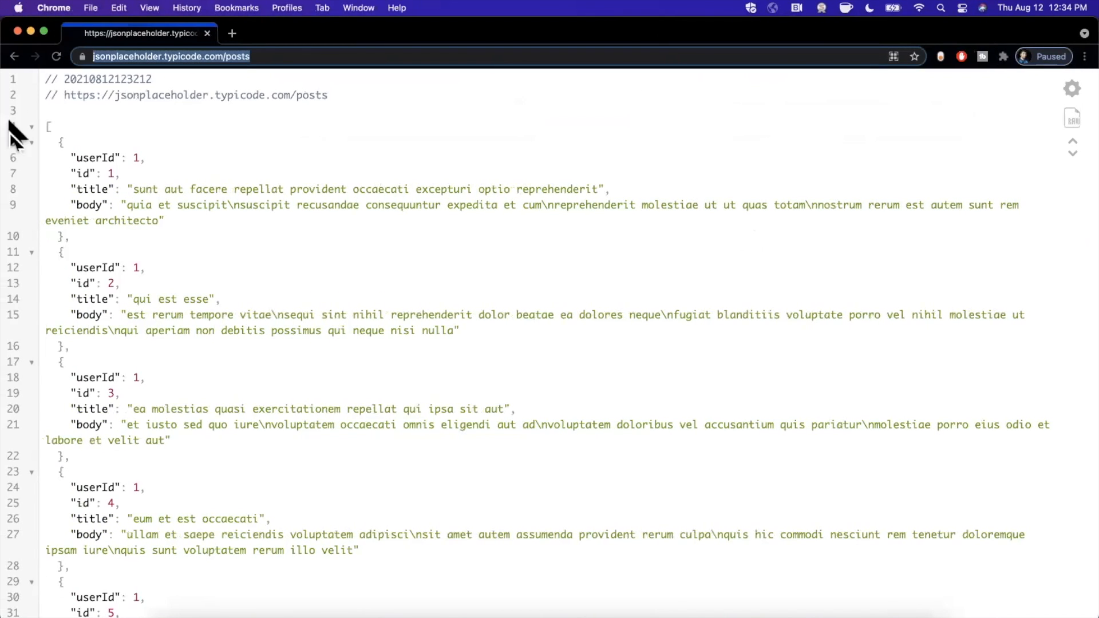
pyautogui.scroll(-1, 65, 195)
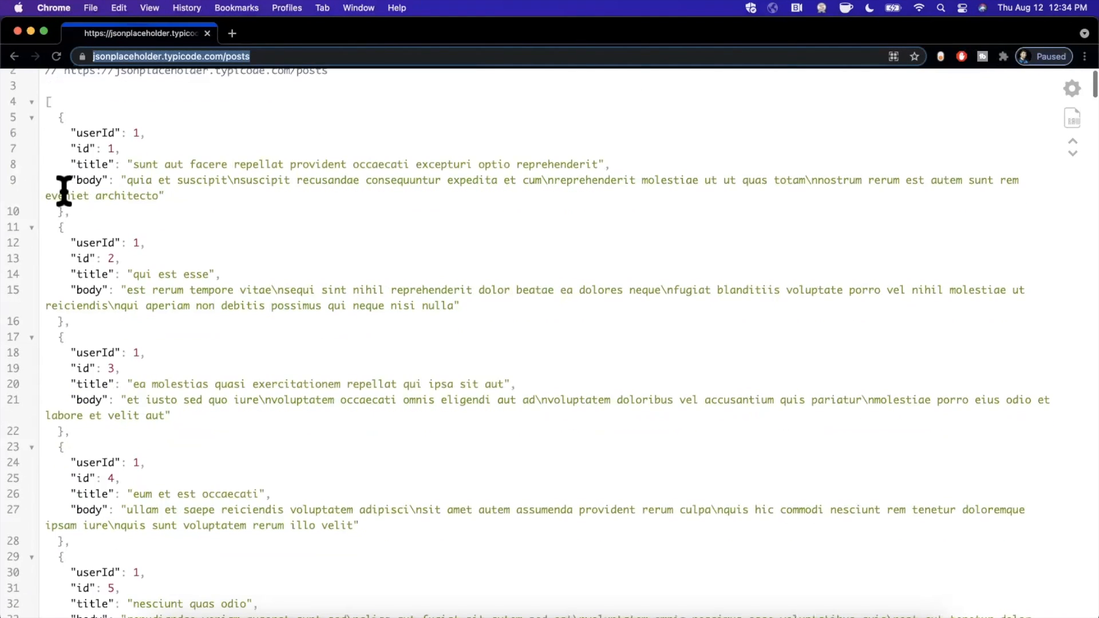
pyautogui.scroll(1, 64, 195)
# - Highlight the first post's userId, id, title and body fields, then go back to the playground
pyautogui.doubleClick(94, 151)
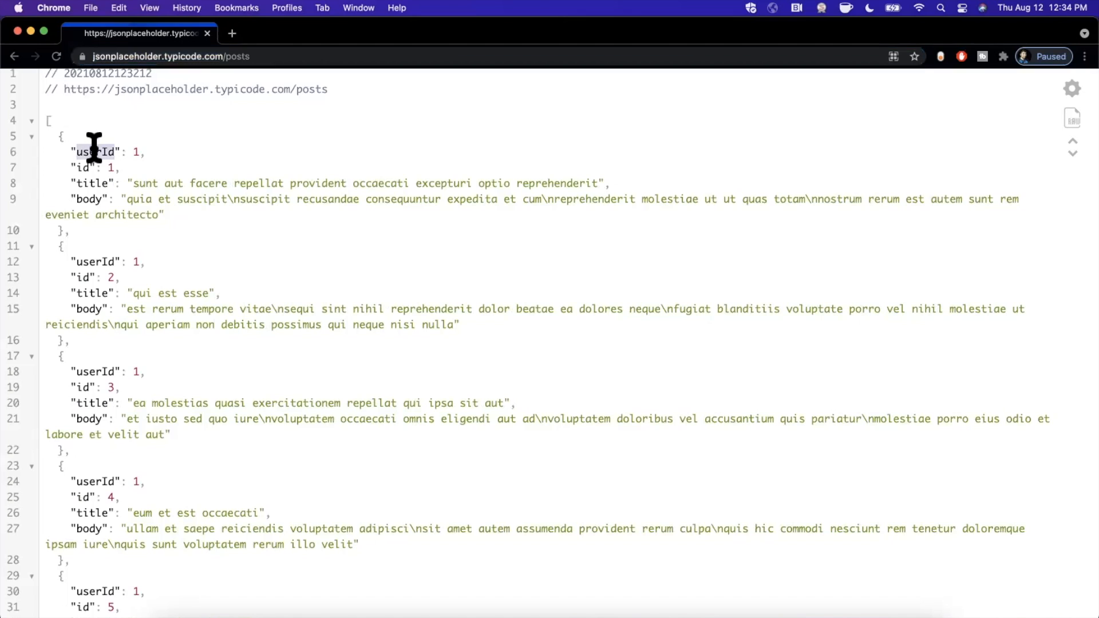
pyautogui.moveTo(95, 151); pyautogui.dragTo(94, 236)
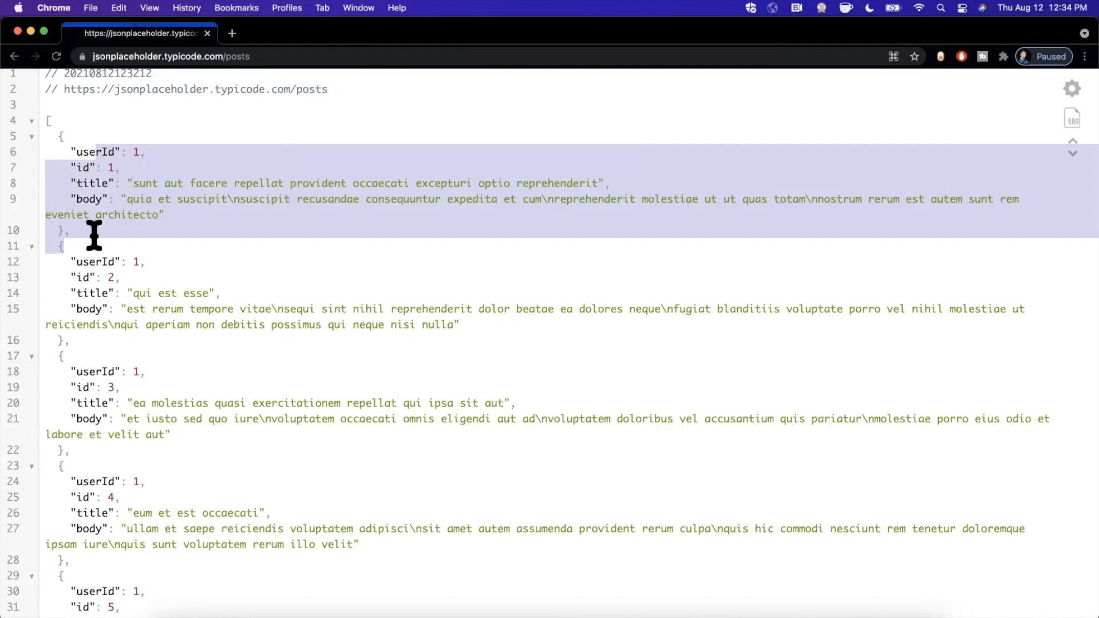
pyautogui.hotkey('ctrl', 'Right')
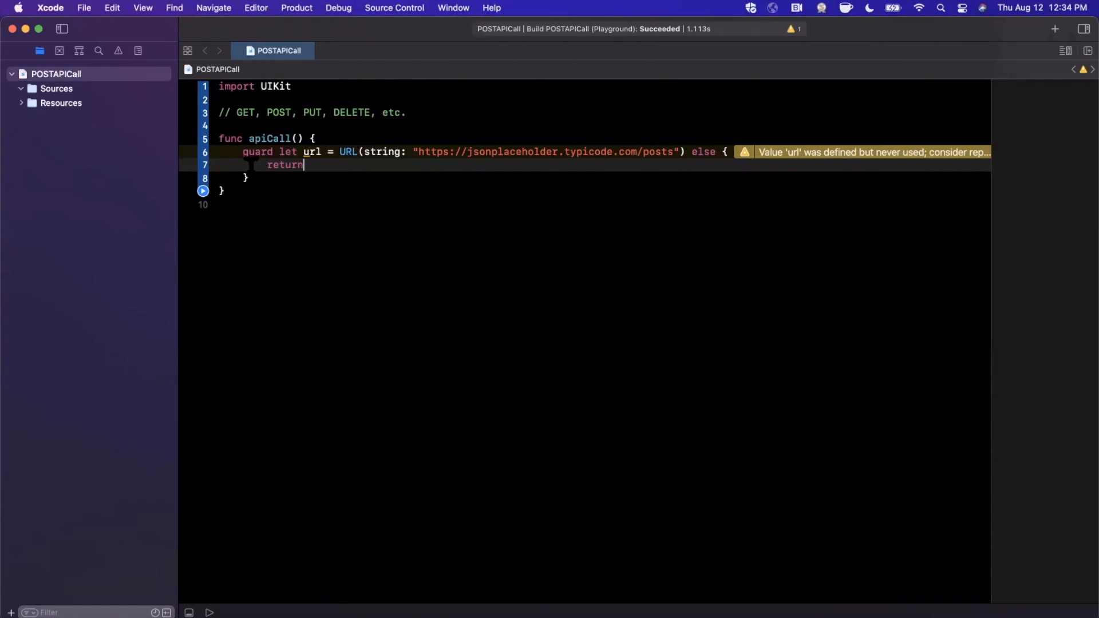
# - Below the guard block, add var request = URLRequest(url: url)
pyautogui.click(315, 178)
pyautogui.press('Return')
pyautogui.press('Return')
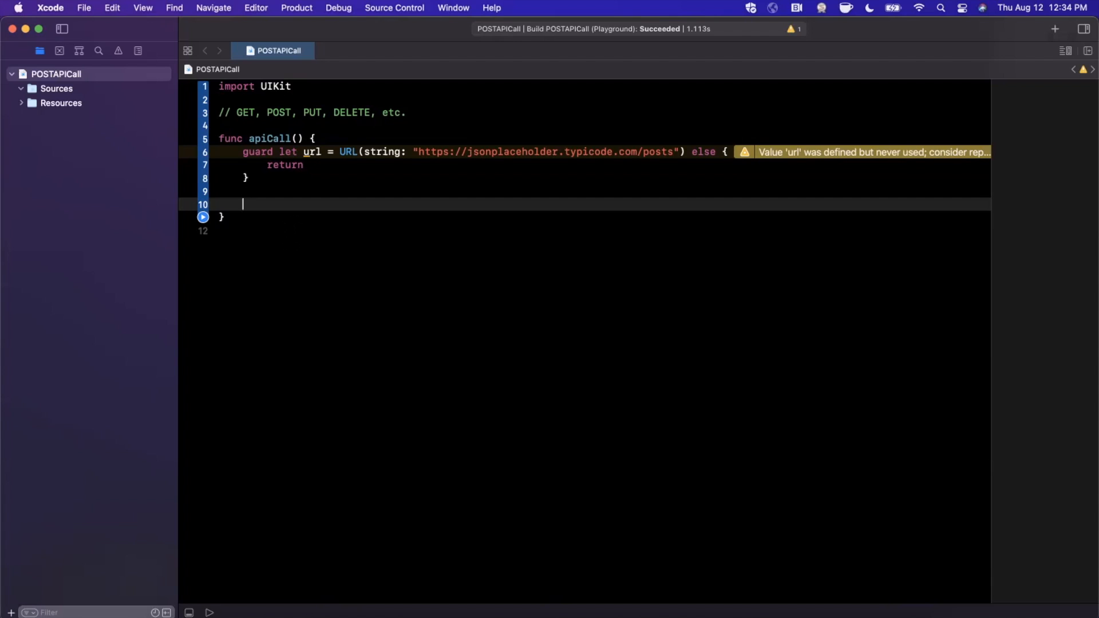
pyautogui.write('var ')
pyautogui.write('request = ')
pyautogui.write('URLRequest(')
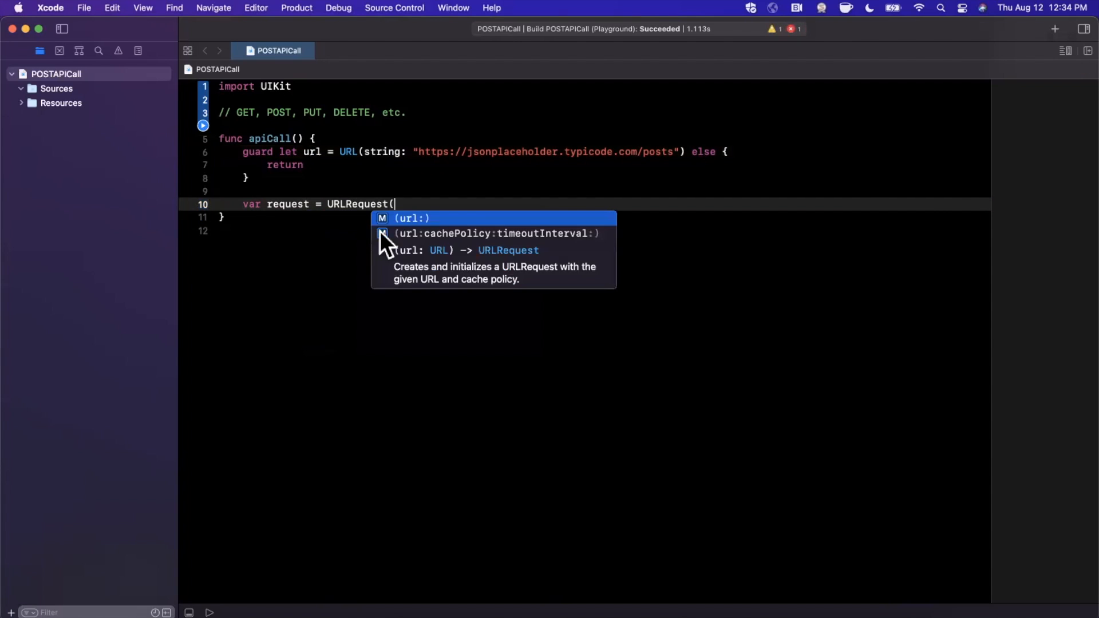
pyautogui.press('Down')
pyautogui.press('Up')
pyautogui.press('Return')
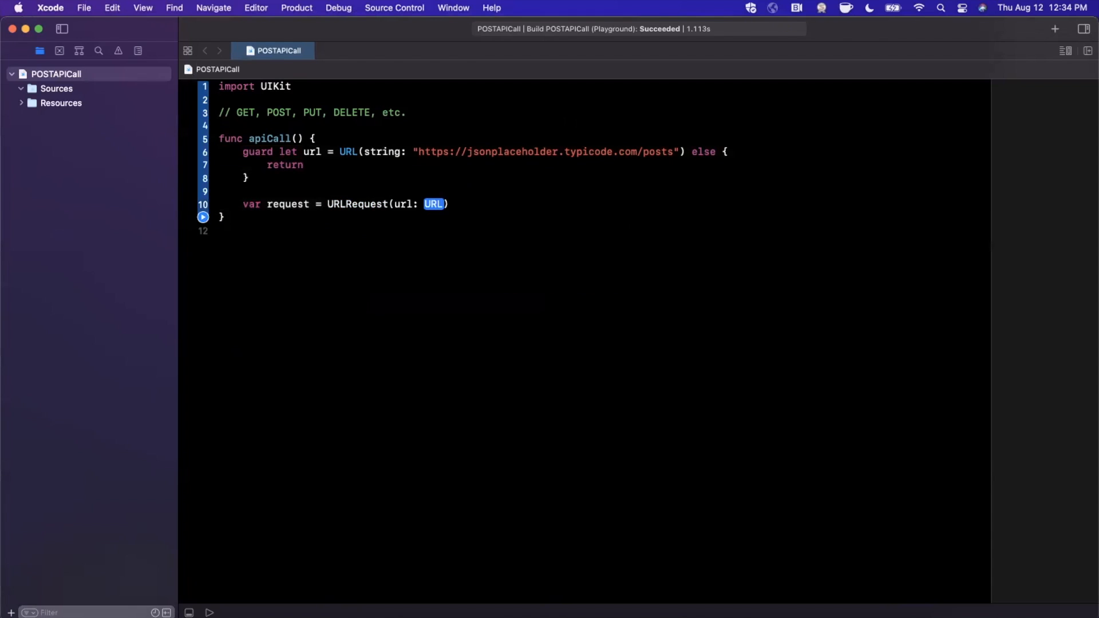
pyautogui.write('url)')
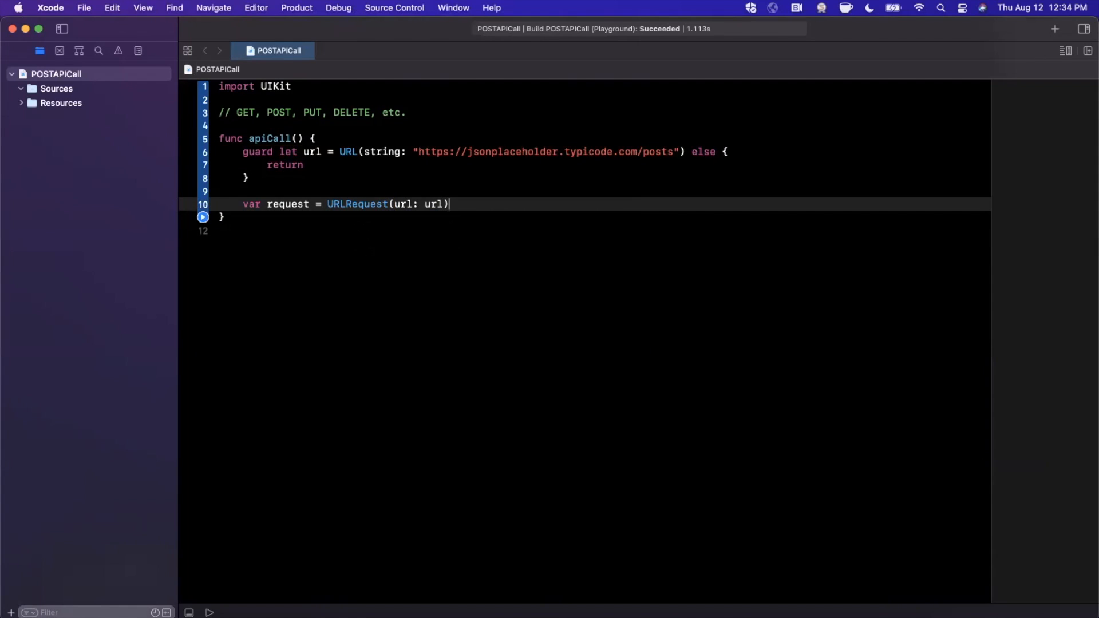
# - Add the comments "// method, body, headers" and "// Make the request" with spacing lines
pyautogui.press('Return')
pyautogui.press('Return')
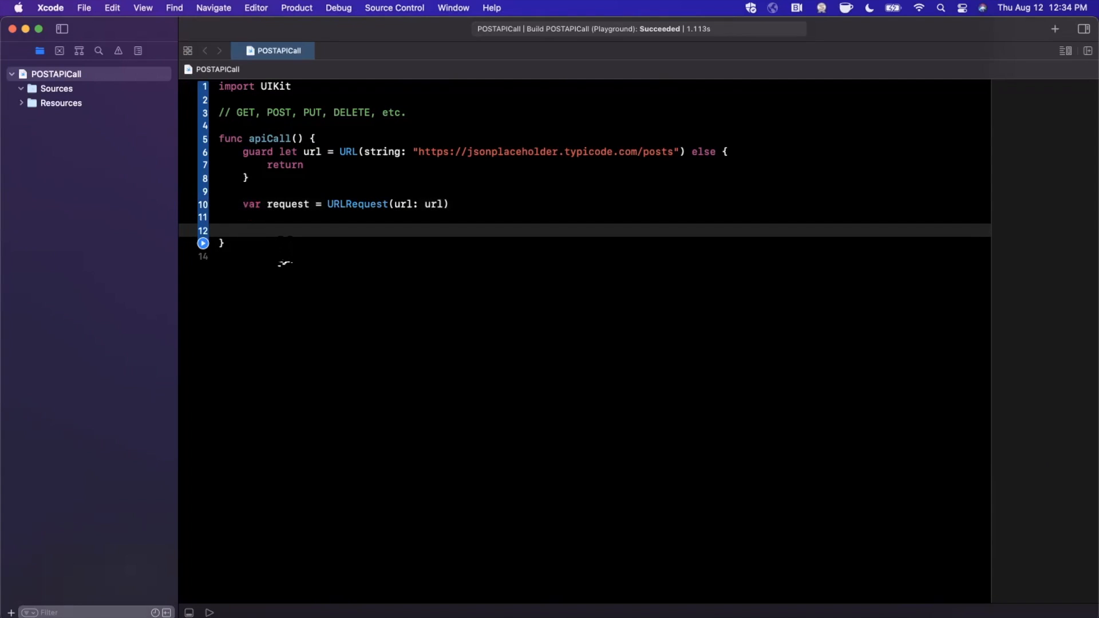
pyautogui.press('Up')
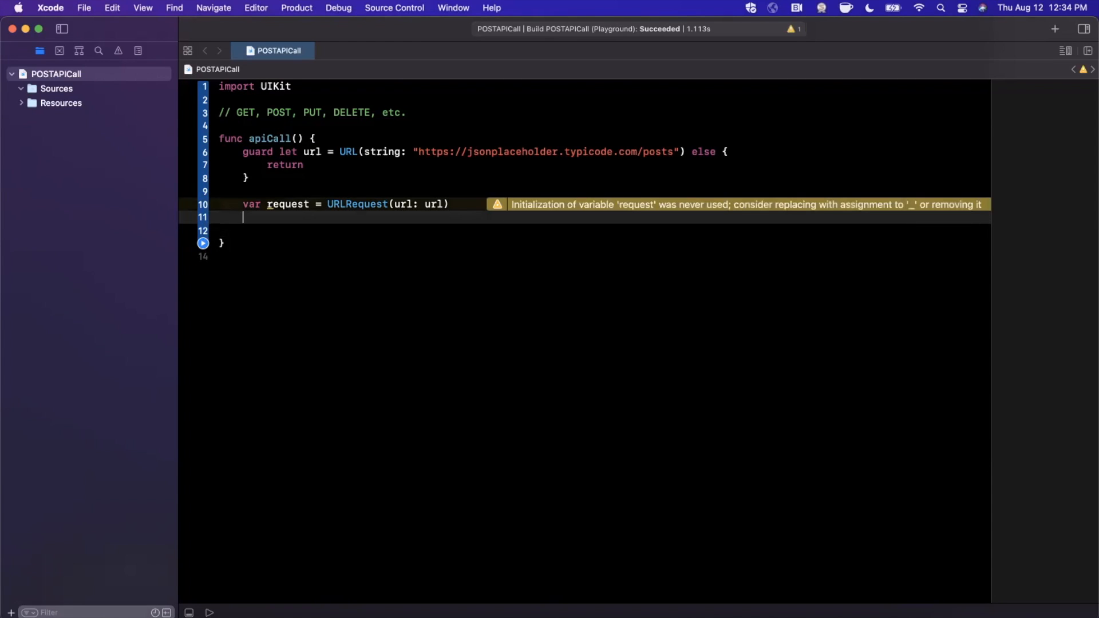
pyautogui.write('// ')
pyautogui.write('meto')
pyautogui.write('od, body')
pyautogui.write(', headers')
pyautogui.press('Return')
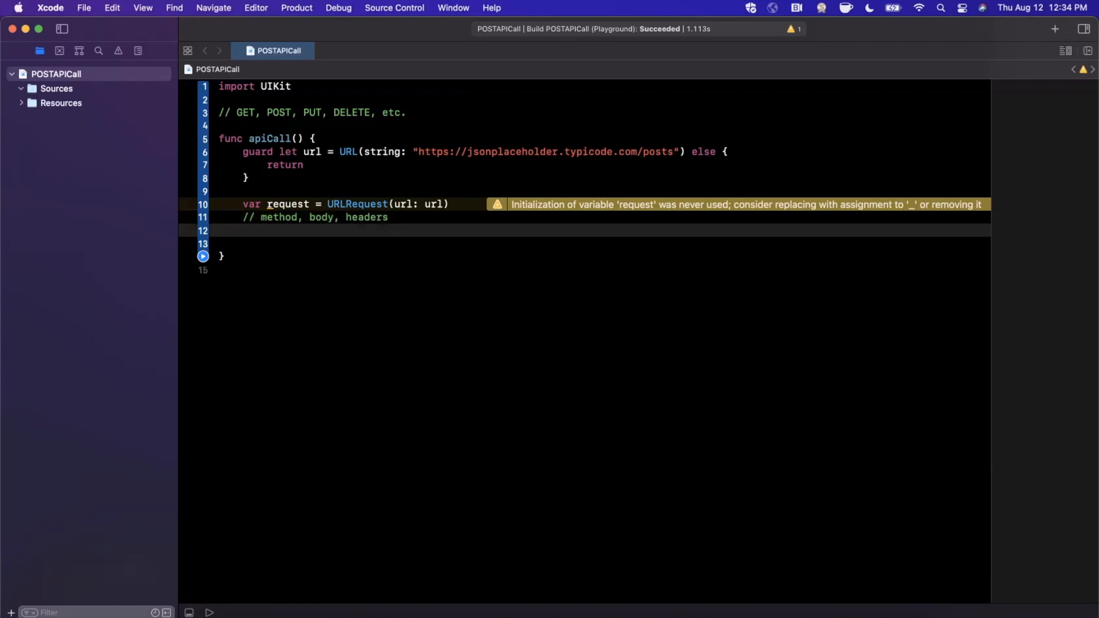
pyautogui.press('Return')
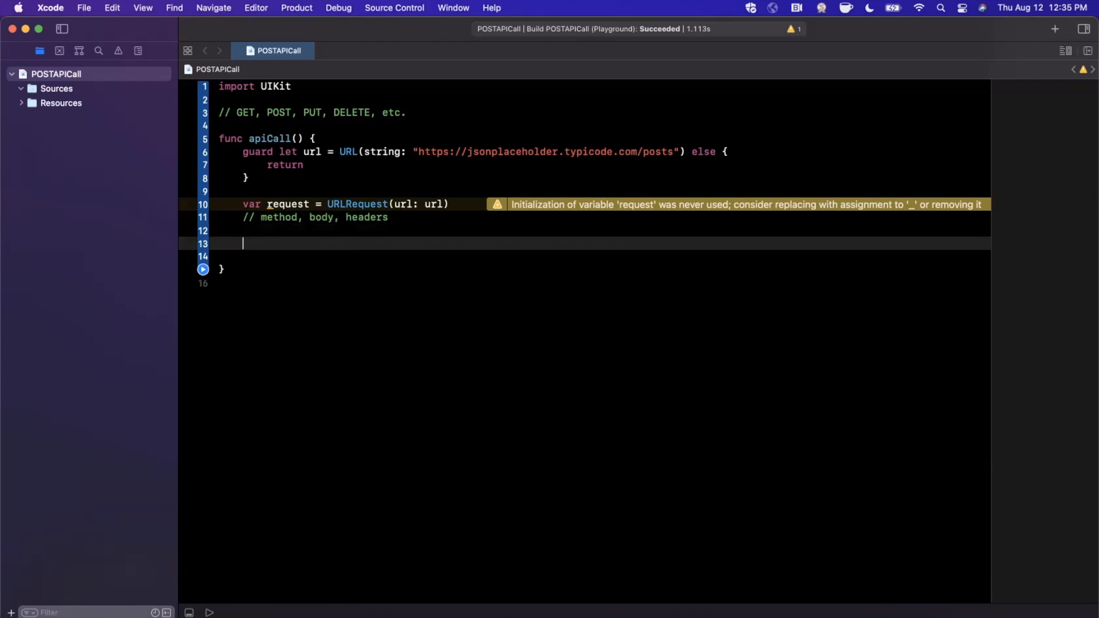
pyautogui.write('// Make the requ')
pyautogui.write('est')
pyautogui.press('Down')
pyautogui.press('Return')
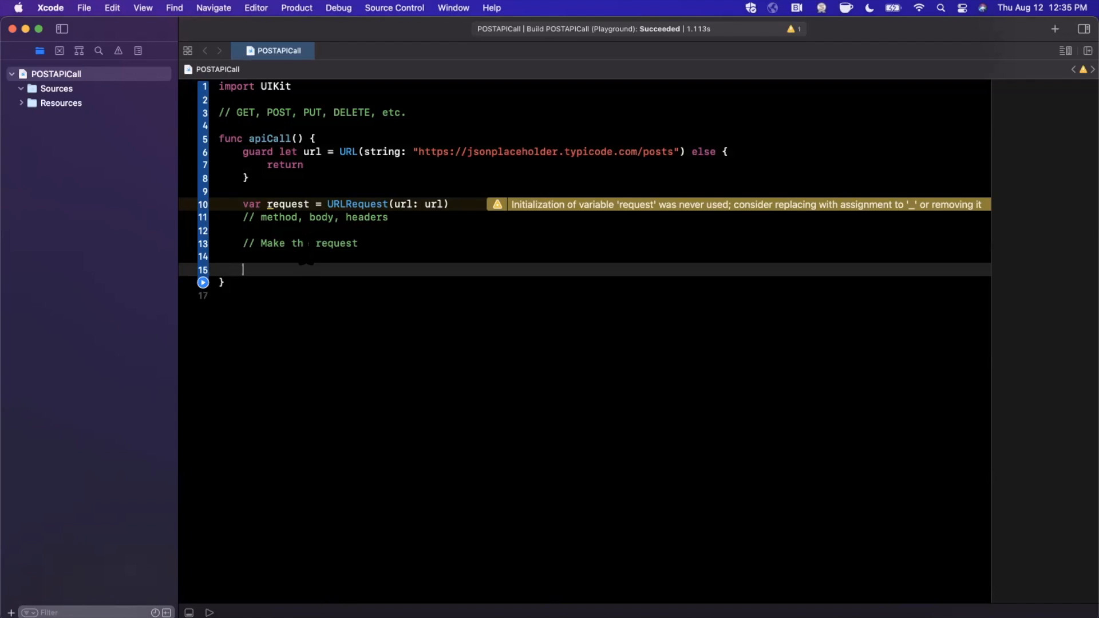
pyautogui.click(315, 230)
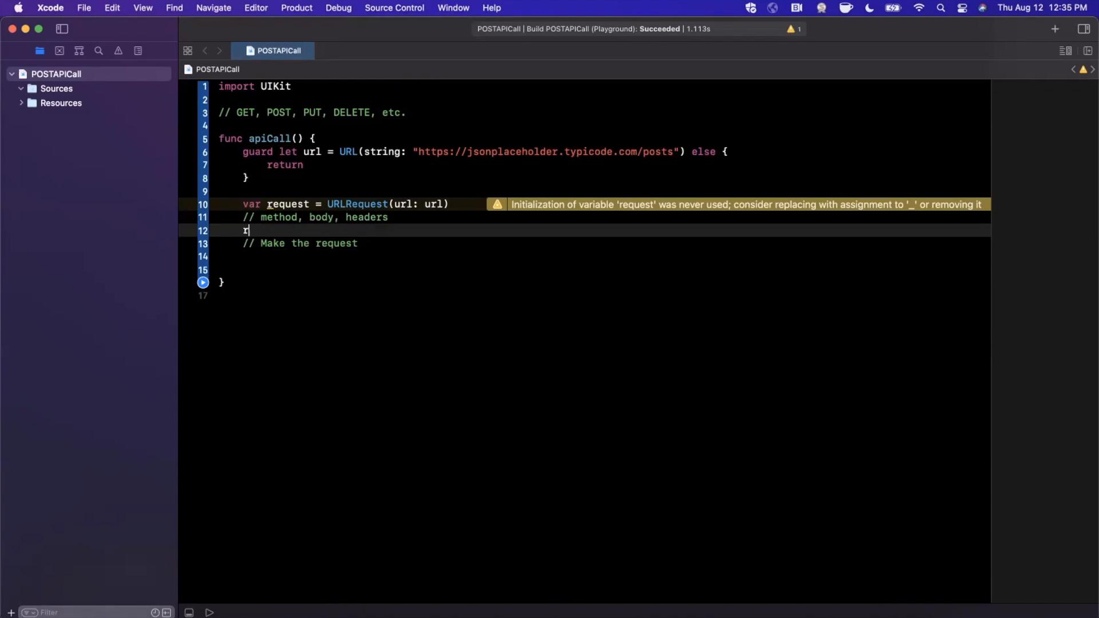
pyautogui.write('req')
# - Set request.httpMethod to "POST" and the Content-Type header to application/json via setValue
pyautogui.press('Tab')
pyautogui.write('.httpB')
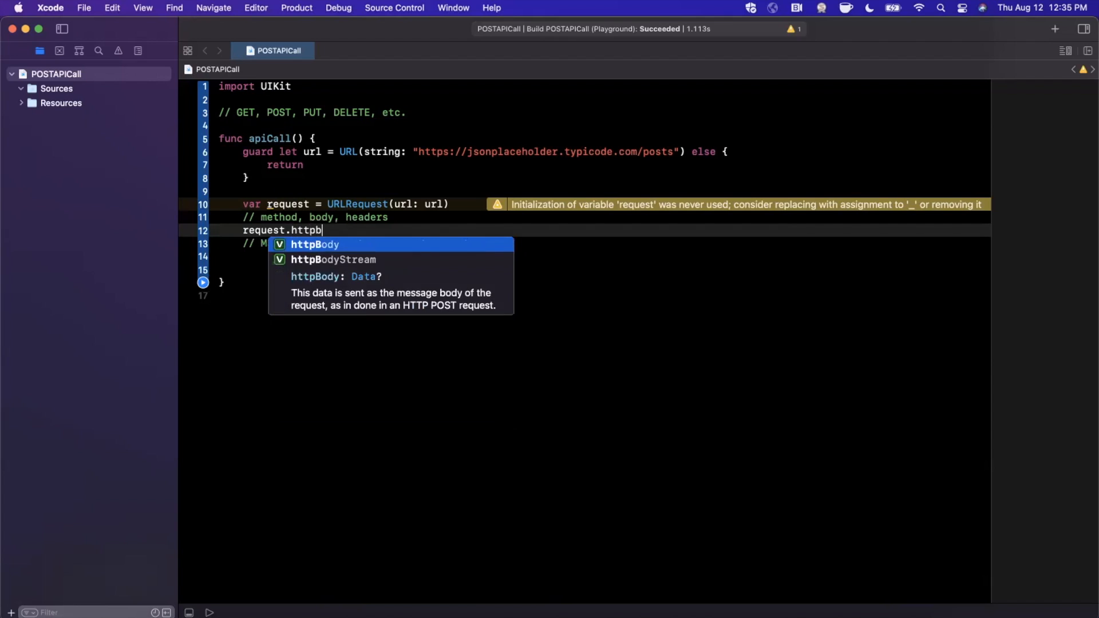
pyautogui.press('Return')
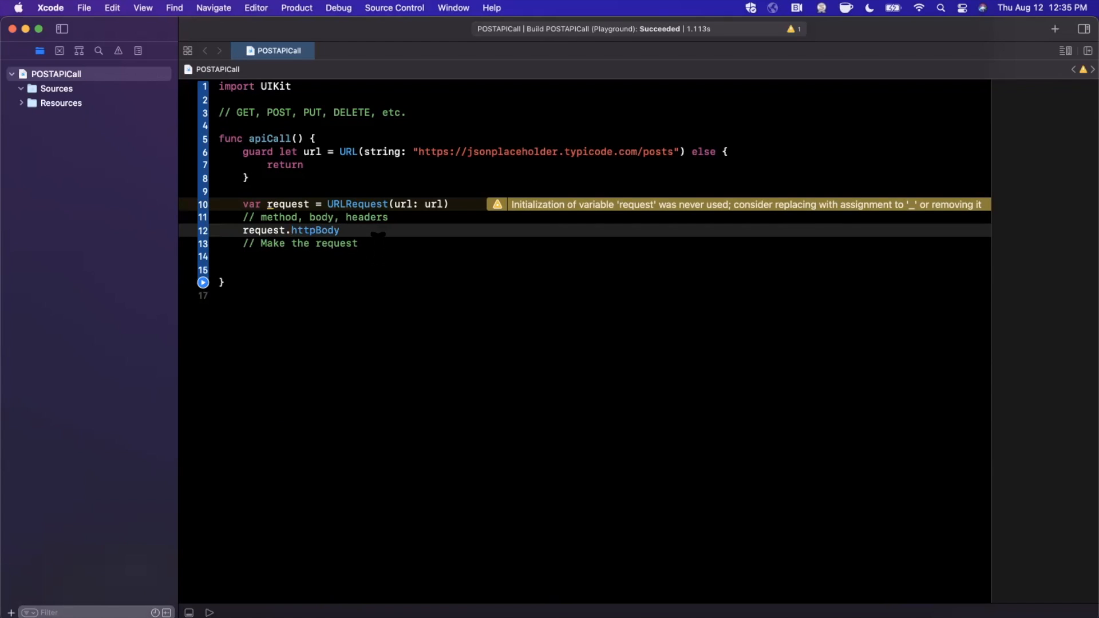
pyautogui.press('BackSpace')
pyautogui.press('BackSpace')
pyautogui.press('BackSpace')
pyautogui.write('me')
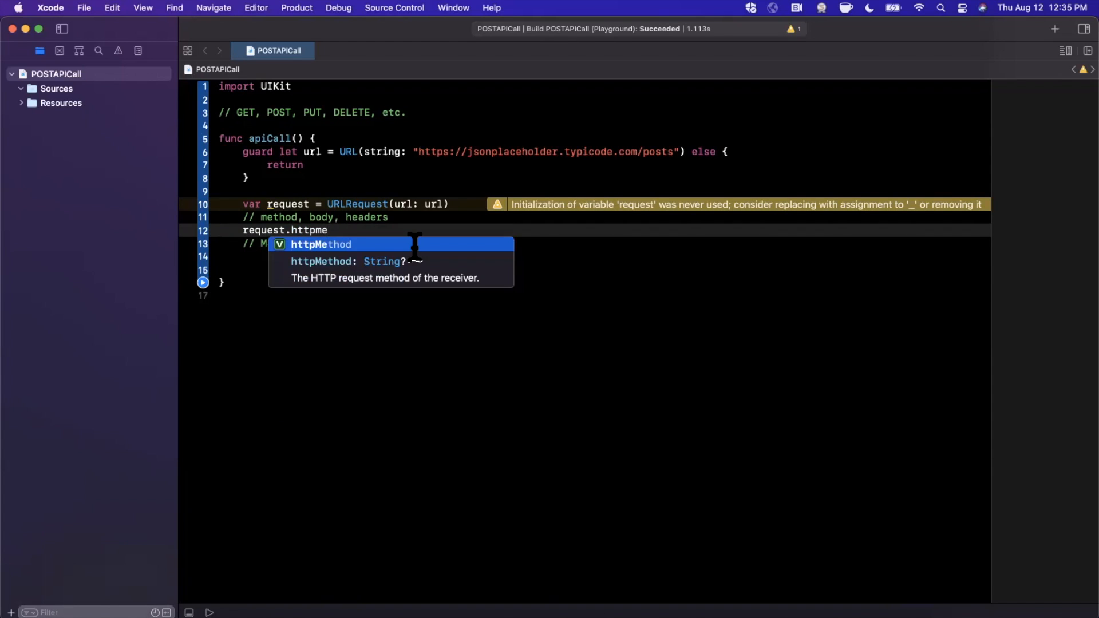
pyautogui.press('Return')
pyautogui.write('= "P')
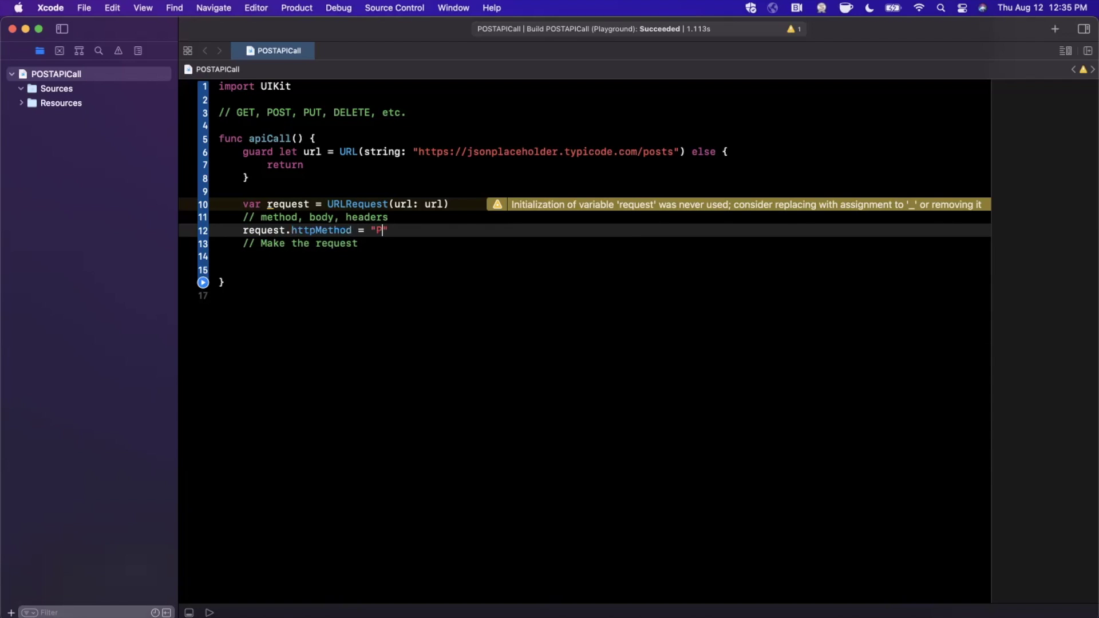
pyautogui.write('OST')
pyautogui.press('Right')
pyautogui.press('Return')
pyautogui.write('re')
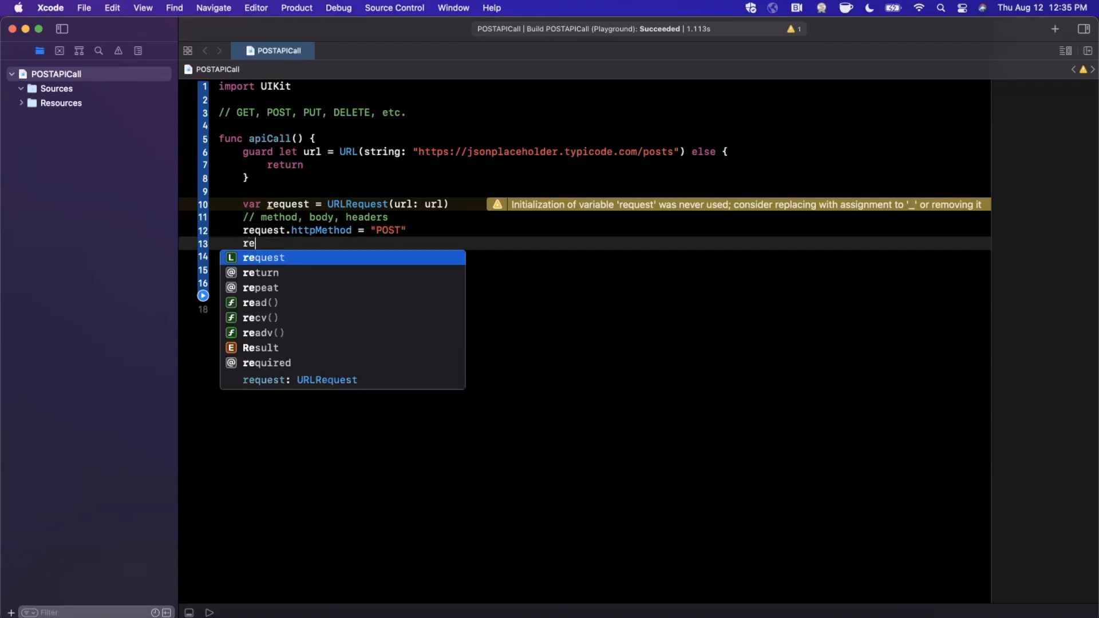
pyautogui.write('q')
pyautogui.press('Escape')
pyautogui.press('BackSpace')
pyautogui.write('quest.')
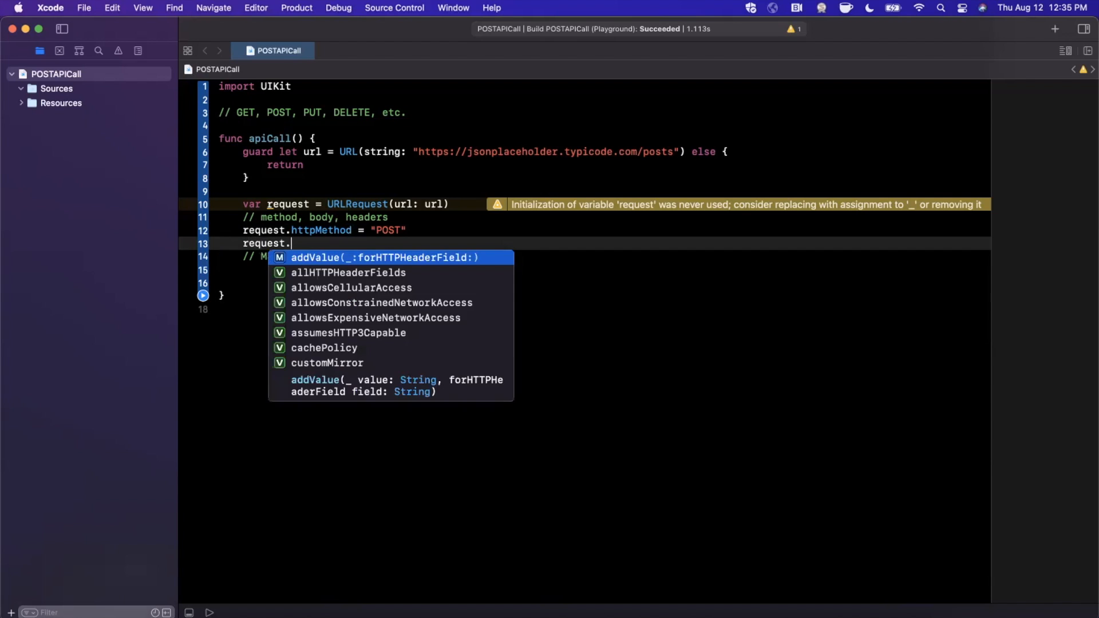
pyautogui.write('set')
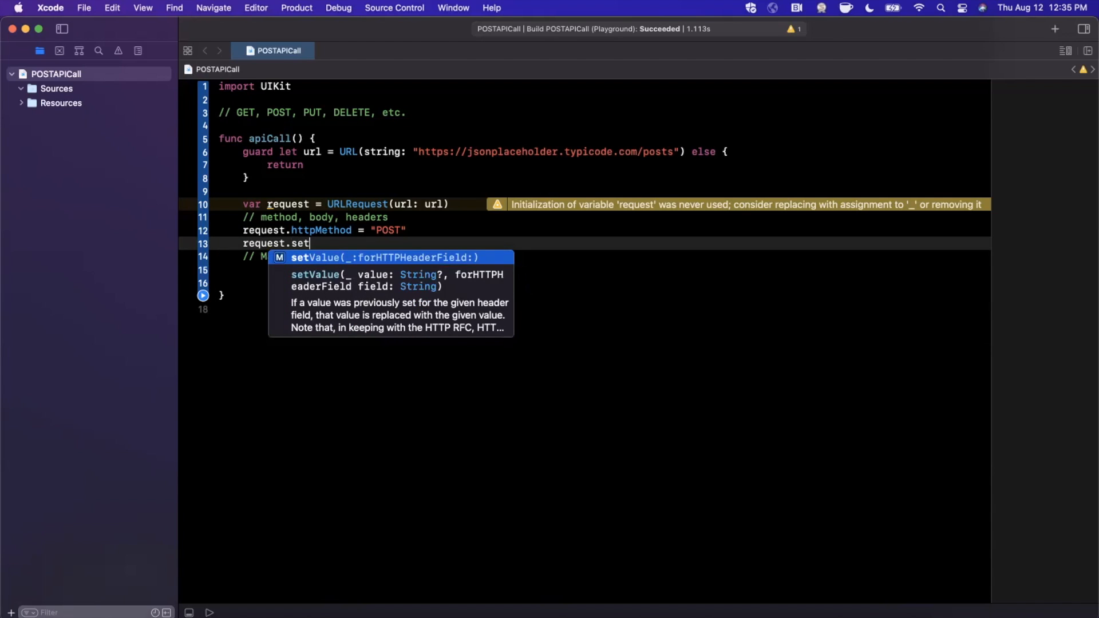
pyautogui.press('Return')
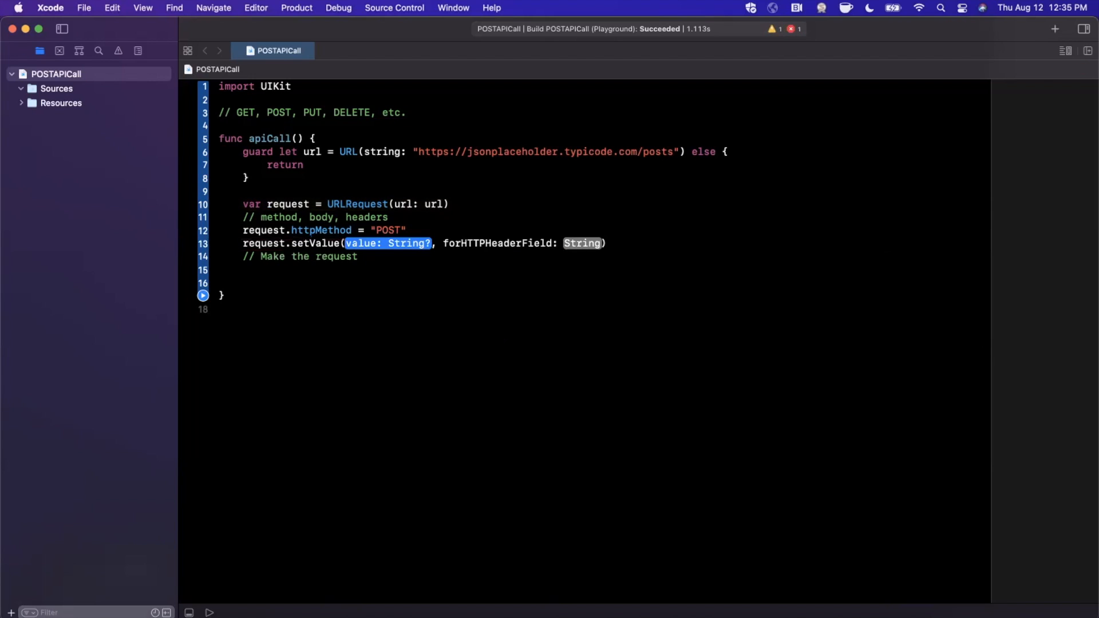
pyautogui.write('"')
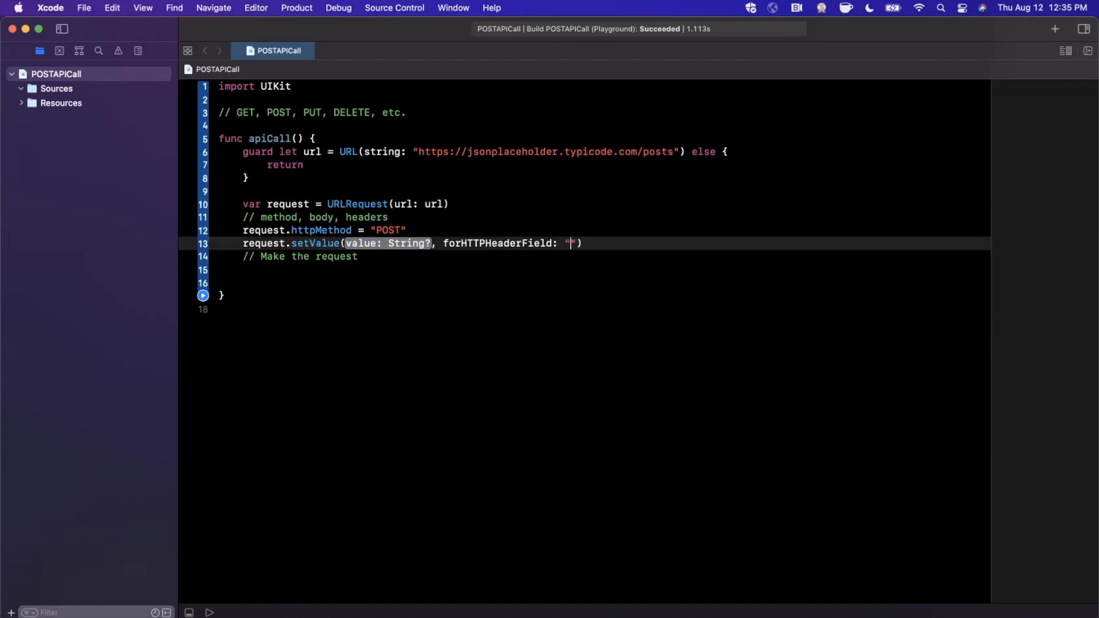
pyautogui.write('Content-Type')
pyautogui.click(386, 243)
pyautogui.write('"')
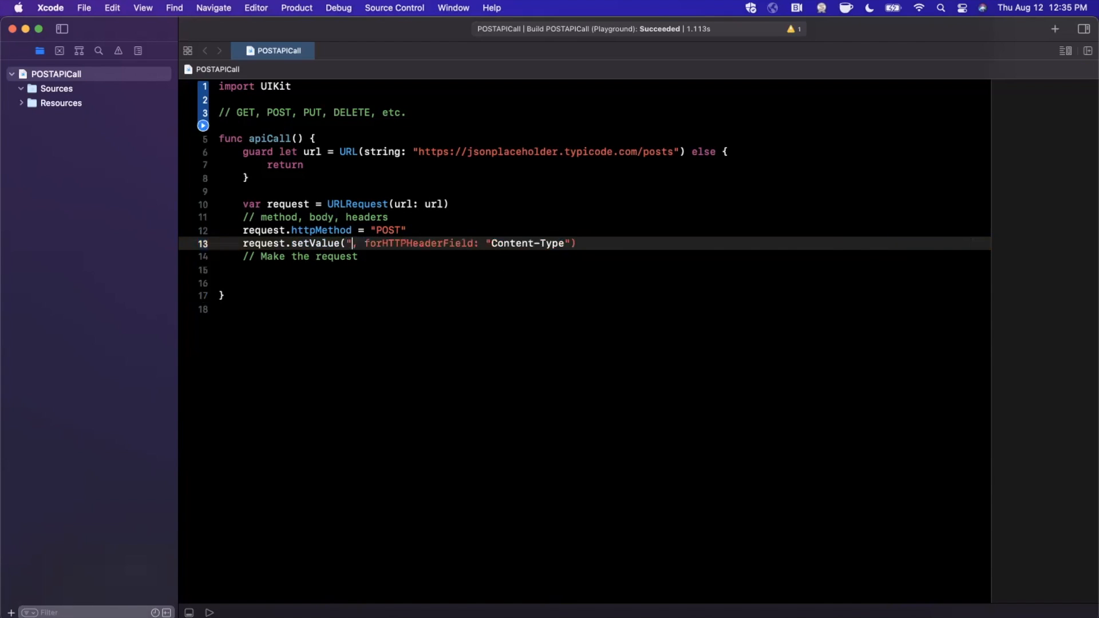
pyautogui.write('appli')
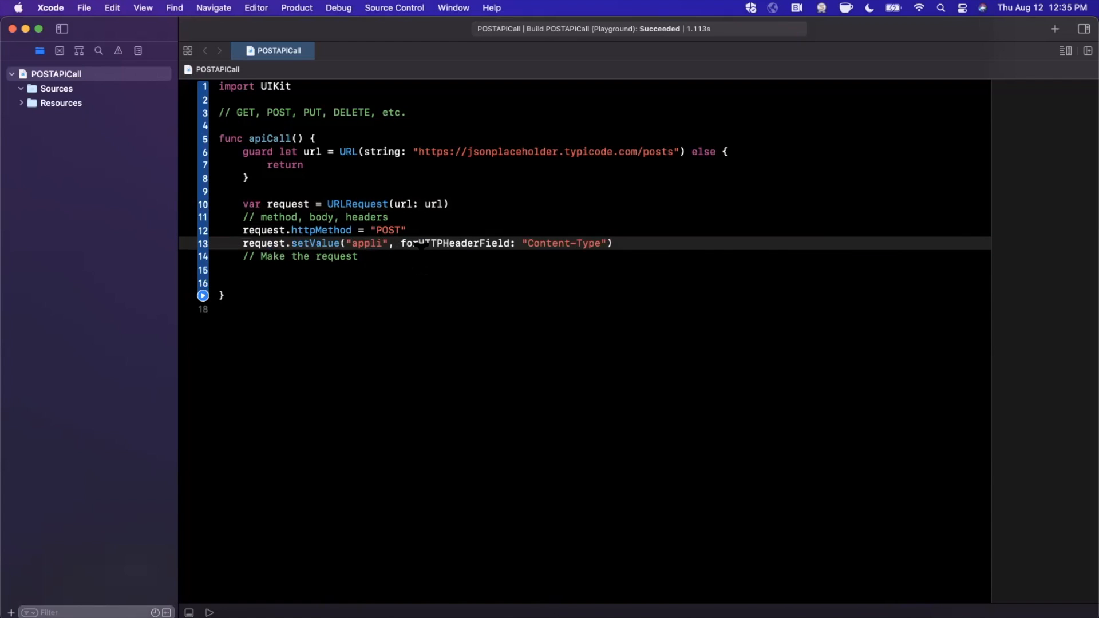
pyautogui.write('cation/j')
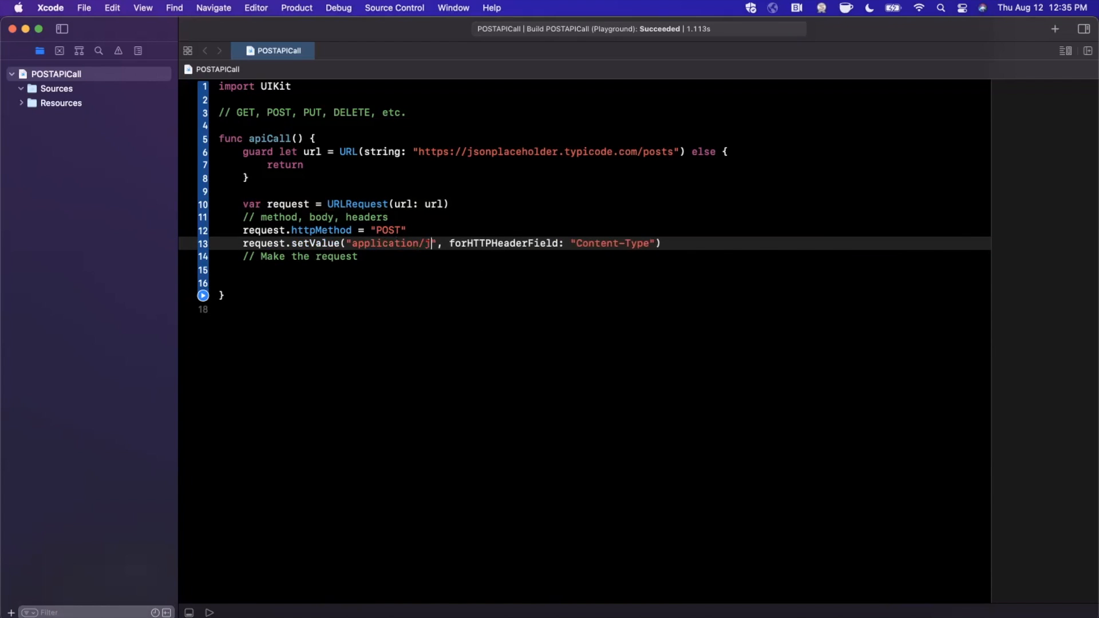
pyautogui.write('son')
# - Save, duplicate the header line as a test Authorization header, then delete the duplicate
pyautogui.press('super+s')
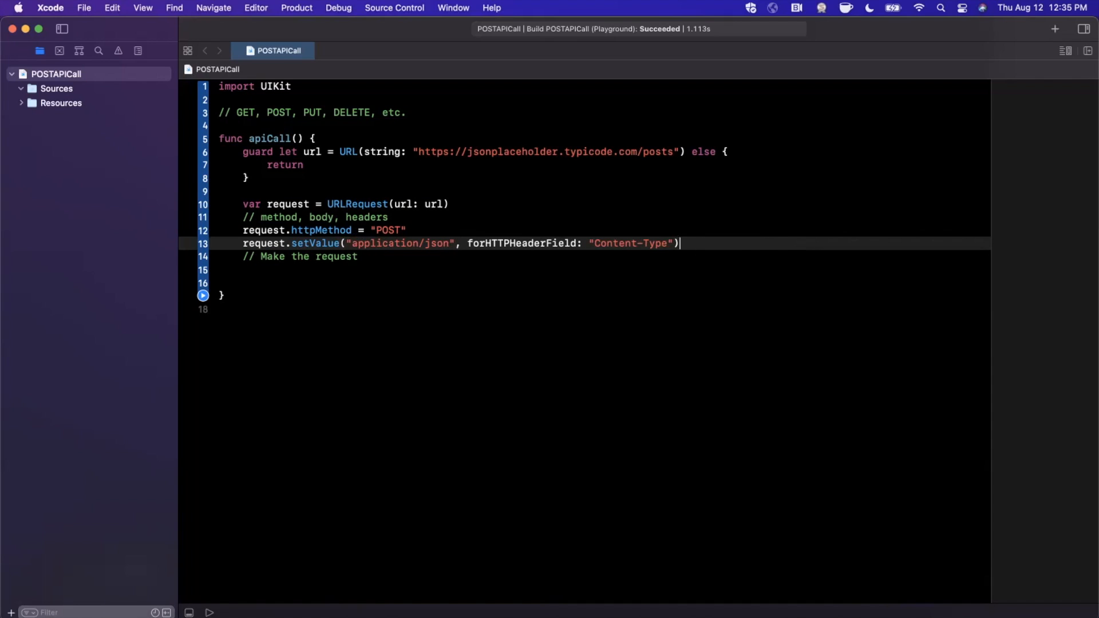
pyautogui.tripleClick(358, 243)
pyautogui.press('super+c')
pyautogui.click(682, 243)
pyautogui.press('Return')
pyautogui.press('super+v')
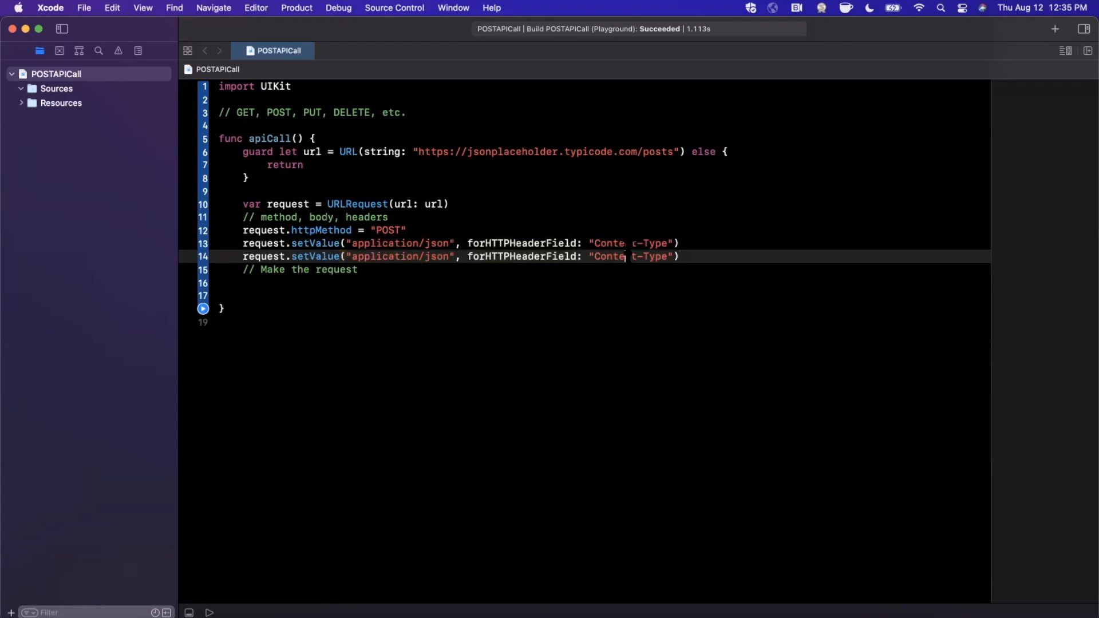
pyautogui.doubleClick(633, 255)
pyautogui.press('BackSpace')
pyautogui.write('Au')
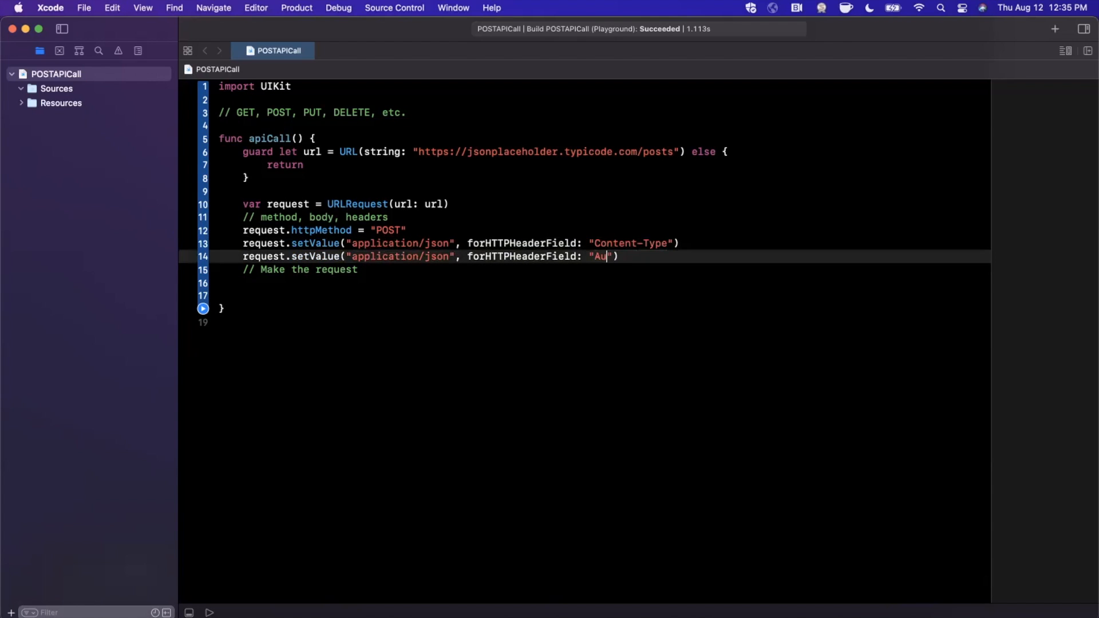
pyautogui.write('thorization')
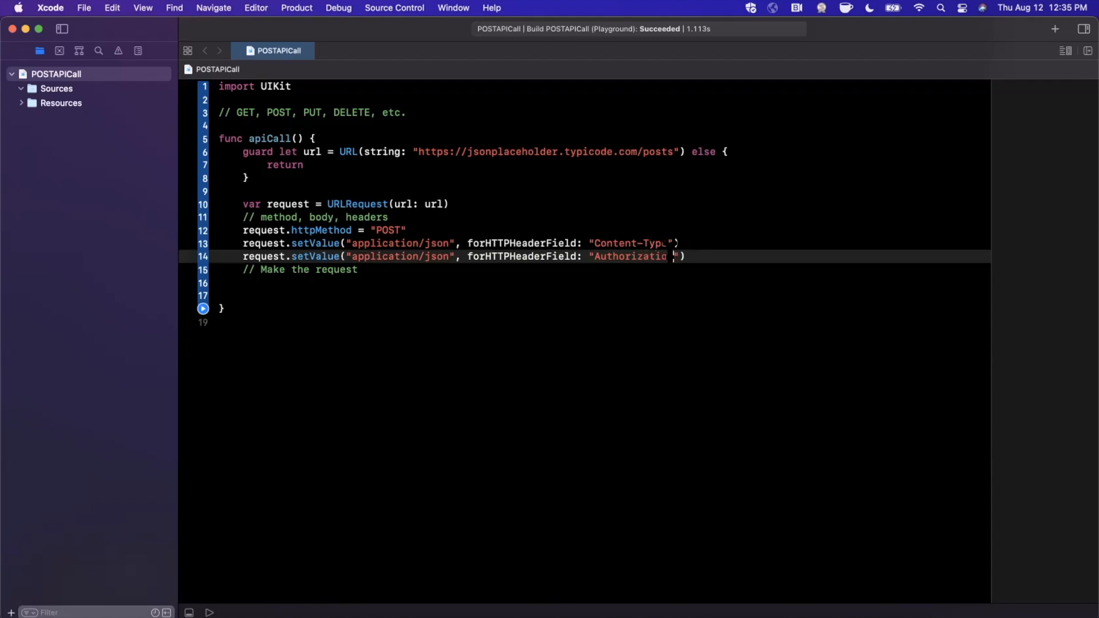
pyautogui.hotkey('shift', 'Up')
pyautogui.press('BackSpace')
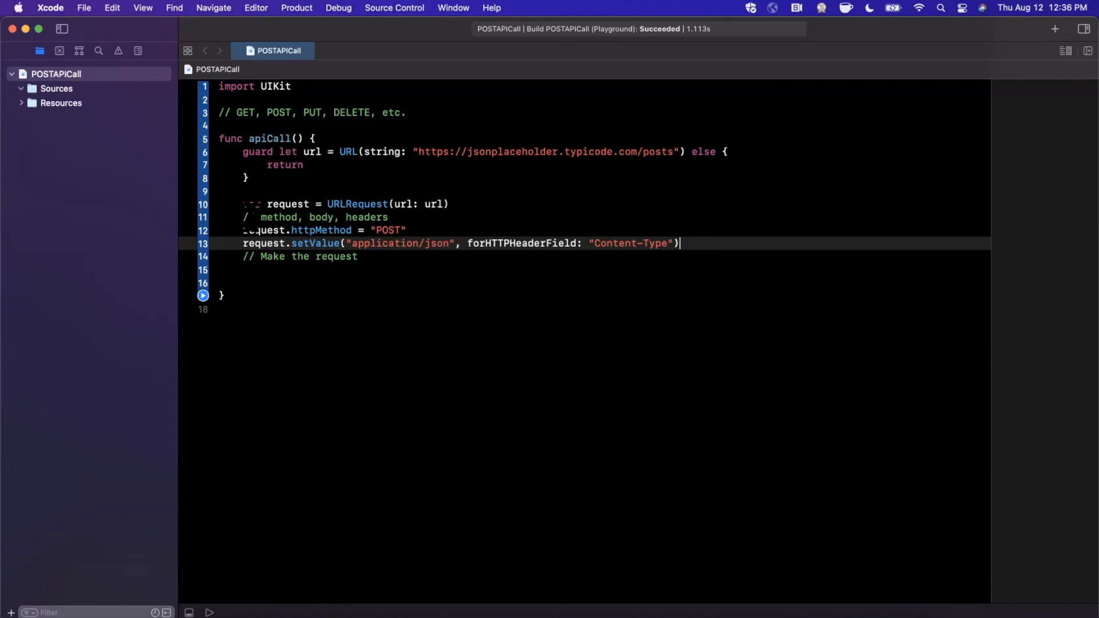
# - Insert a blank line separating the method, body, headers comment from the code above
pyautogui.hotkey('shift', 'Up')
pyautogui.hotkey('shift', 'Up')
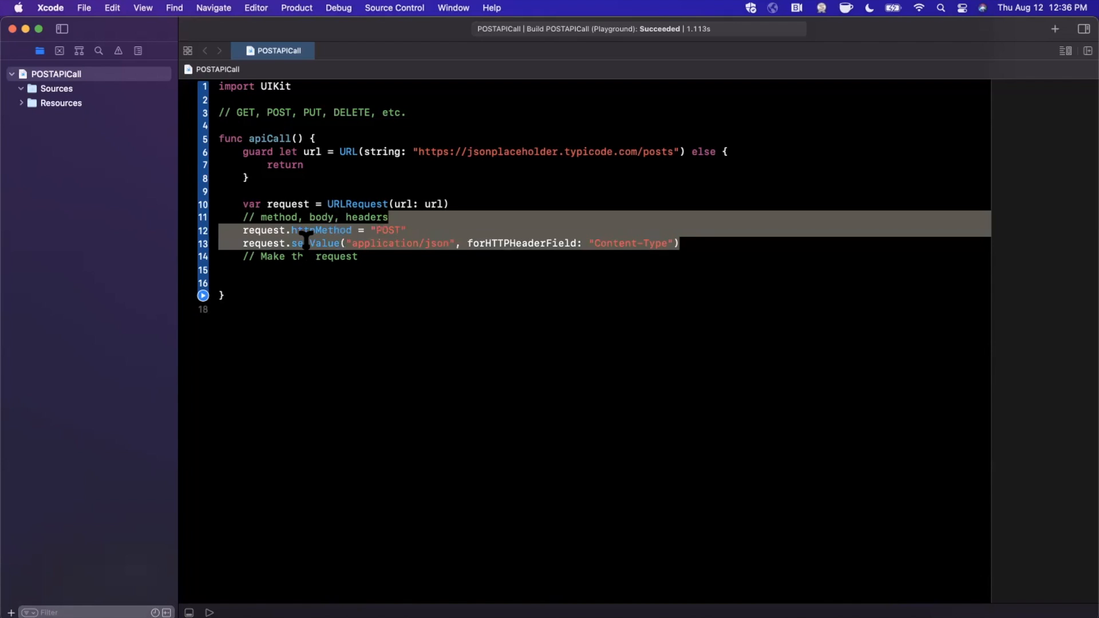
pyautogui.click(358, 255)
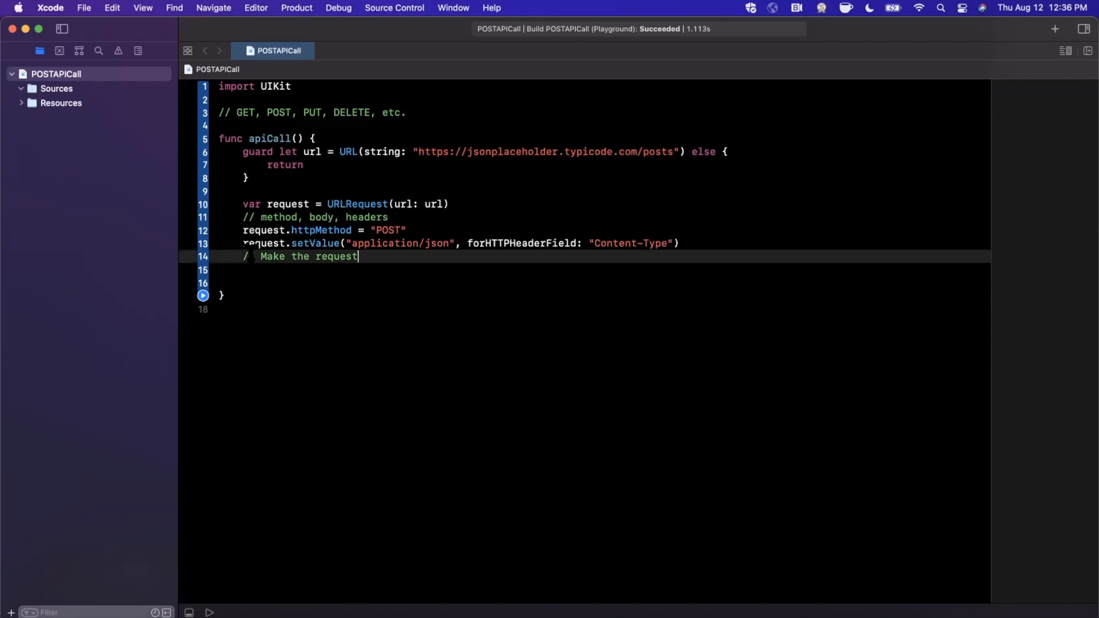
pyautogui.click(243, 217)
pyautogui.press('Return')
# - Add a blank line before the request comment and write request.httpBody = nil
pyautogui.click(243, 270)
pyautogui.press('Return')
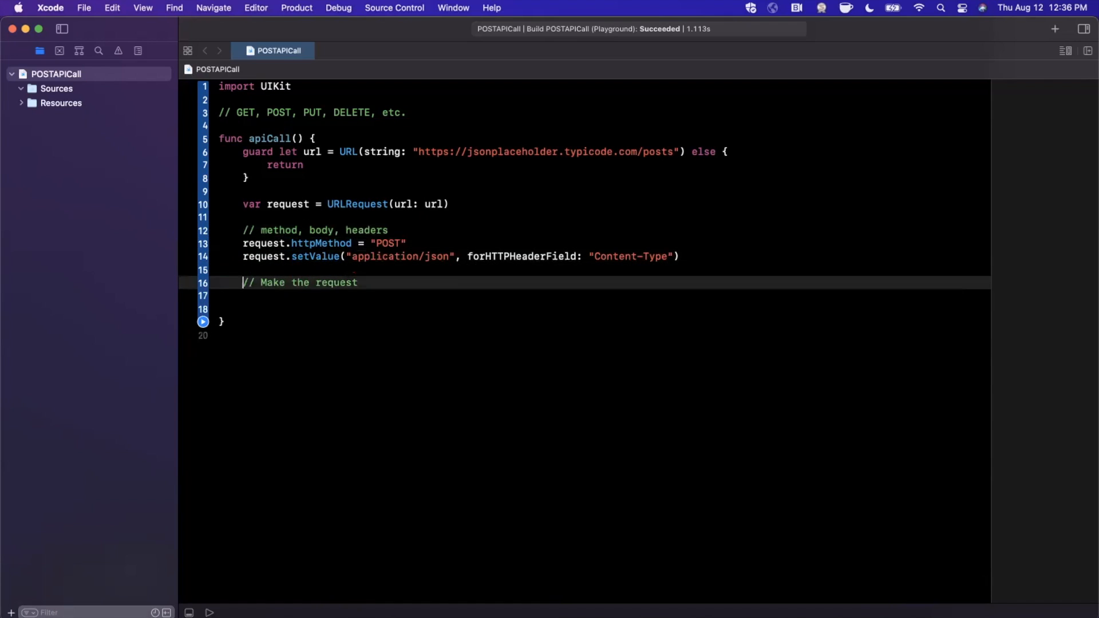
pyautogui.press('Up')
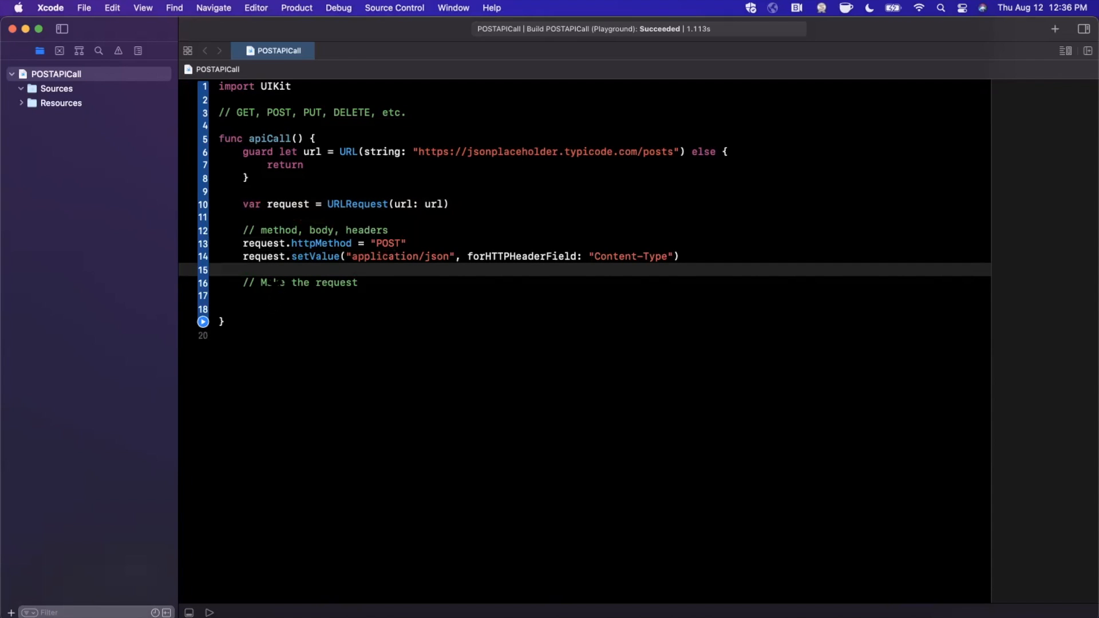
pyautogui.write('req')
pyautogui.press('Tab')
pyautogui.write('.')
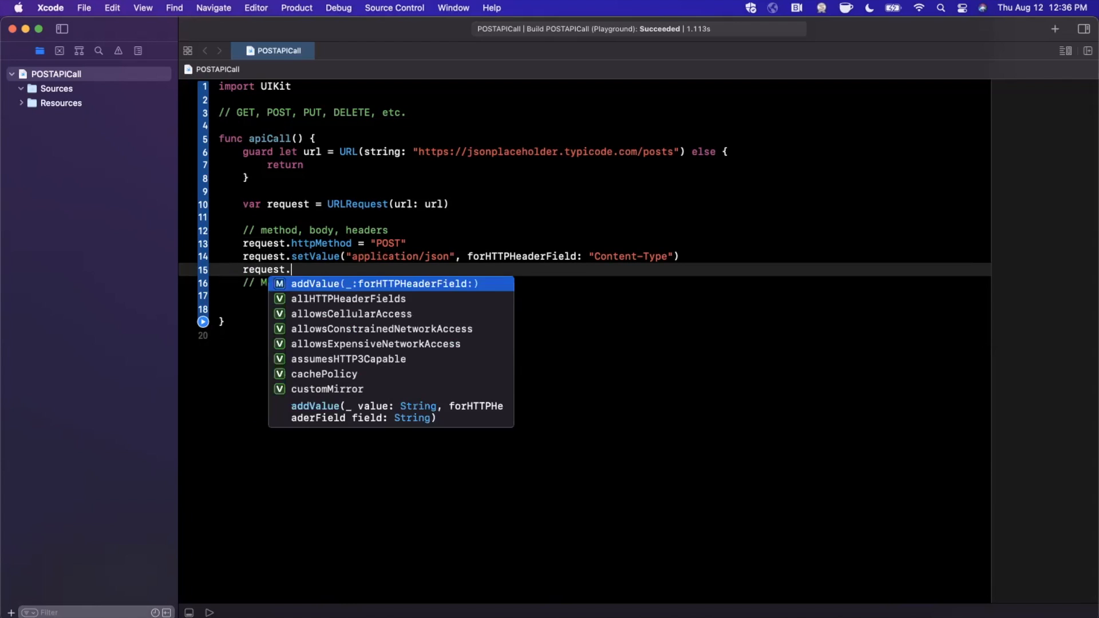
pyautogui.write('httpb')
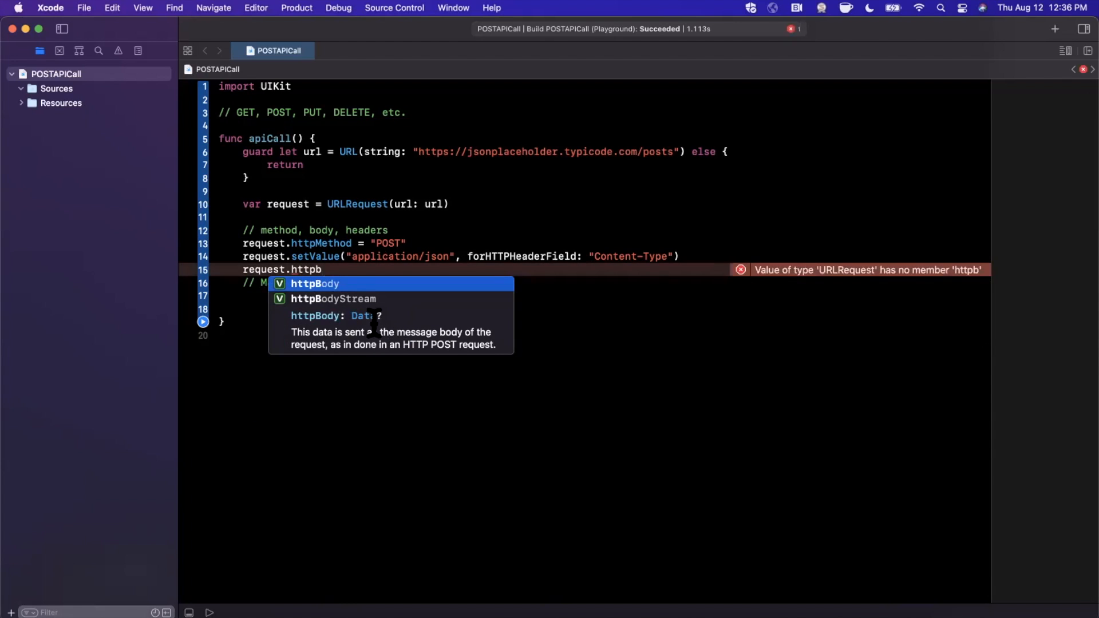
pyautogui.press('Tab')
pyautogui.write('= ')
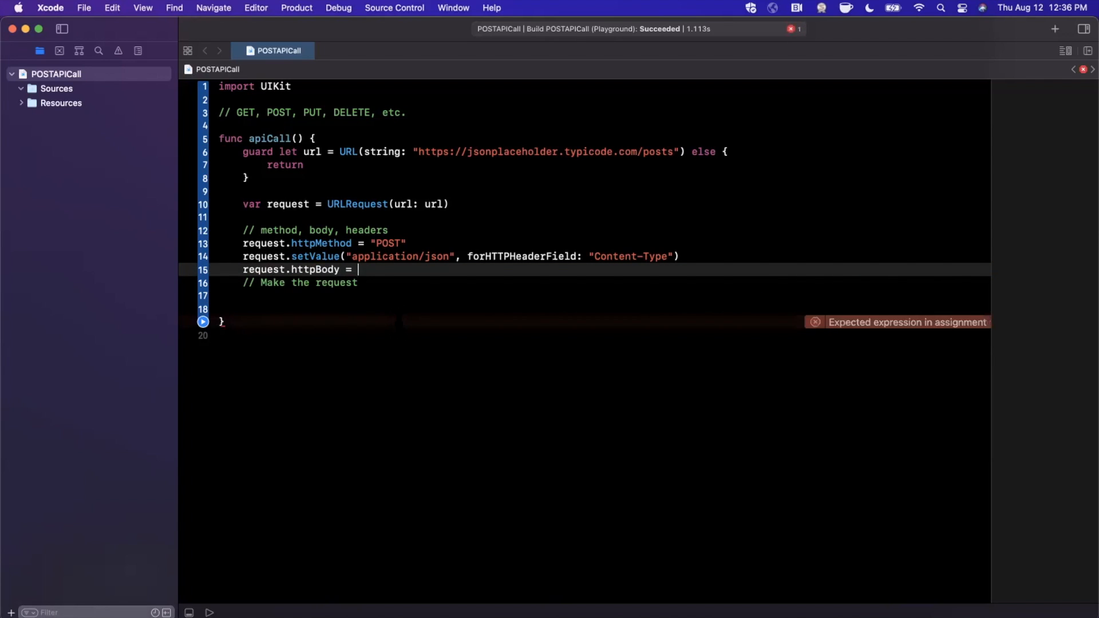
pyautogui.write('nil')
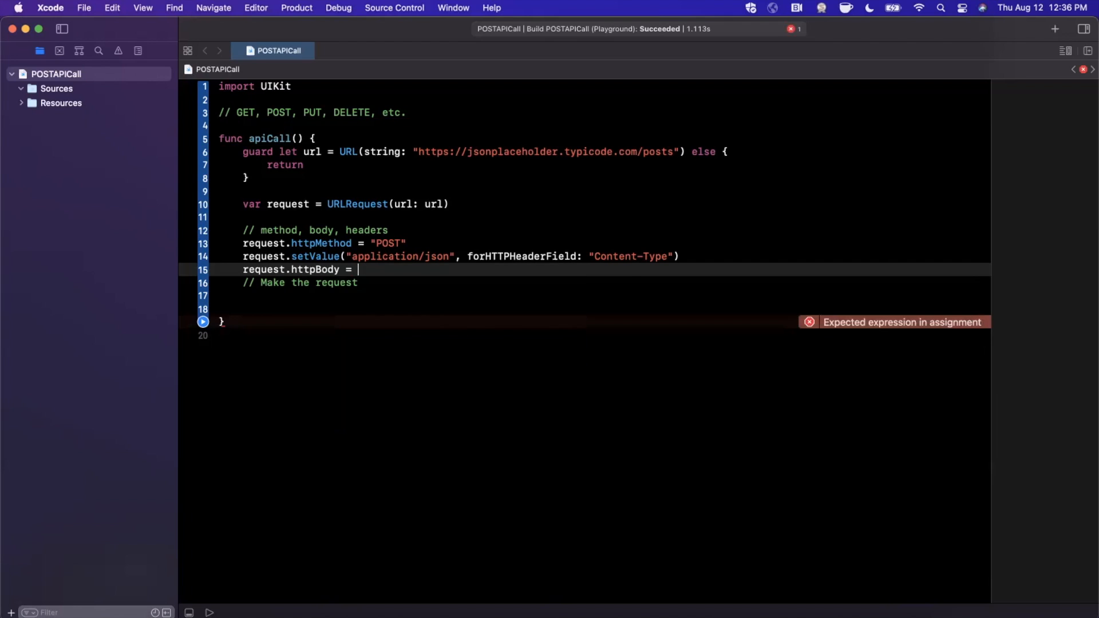
# - Above it declare let body: [String: AnyHashable] = [ ] split over lines, then go to the browser
pyautogui.press('super+Left')
pyautogui.press('Return')
pyautogui.press('BackSpace')
pyautogui.press('Return')
pyautogui.press('Up')
pyautogui.write('let b')
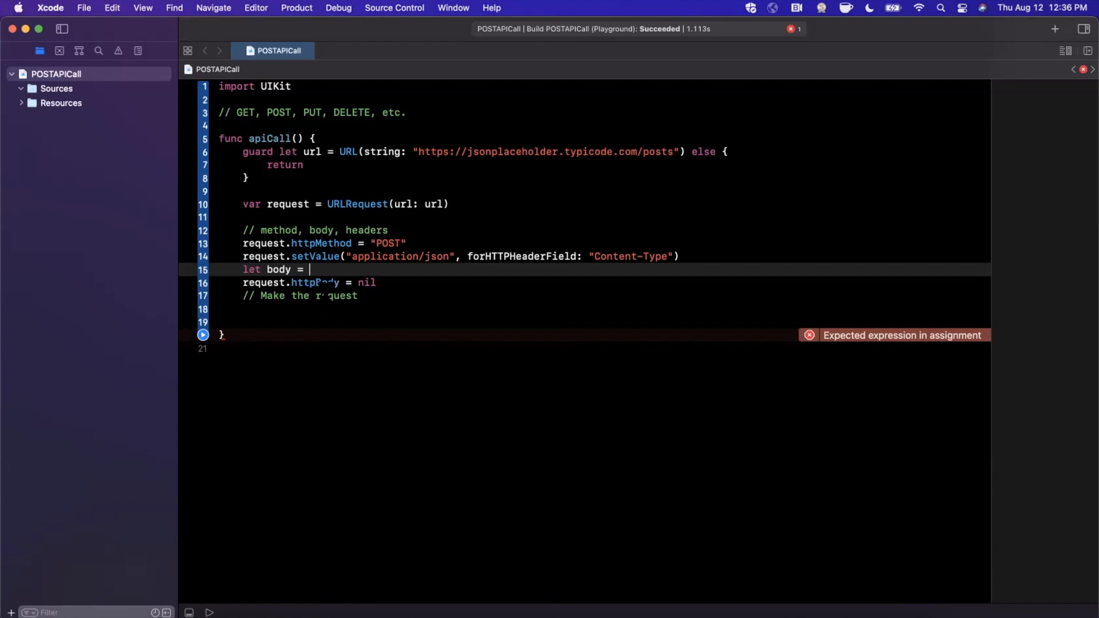
pyautogui.write(': [')
pyautogui.write('String: Any')
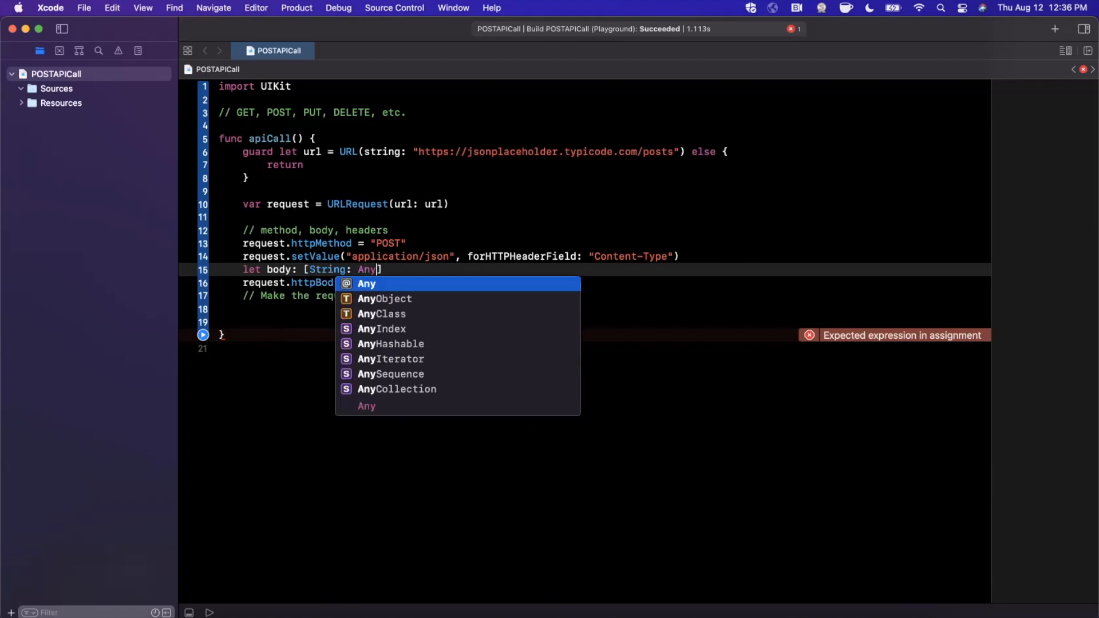
pyautogui.write('Has')
pyautogui.press('Return')
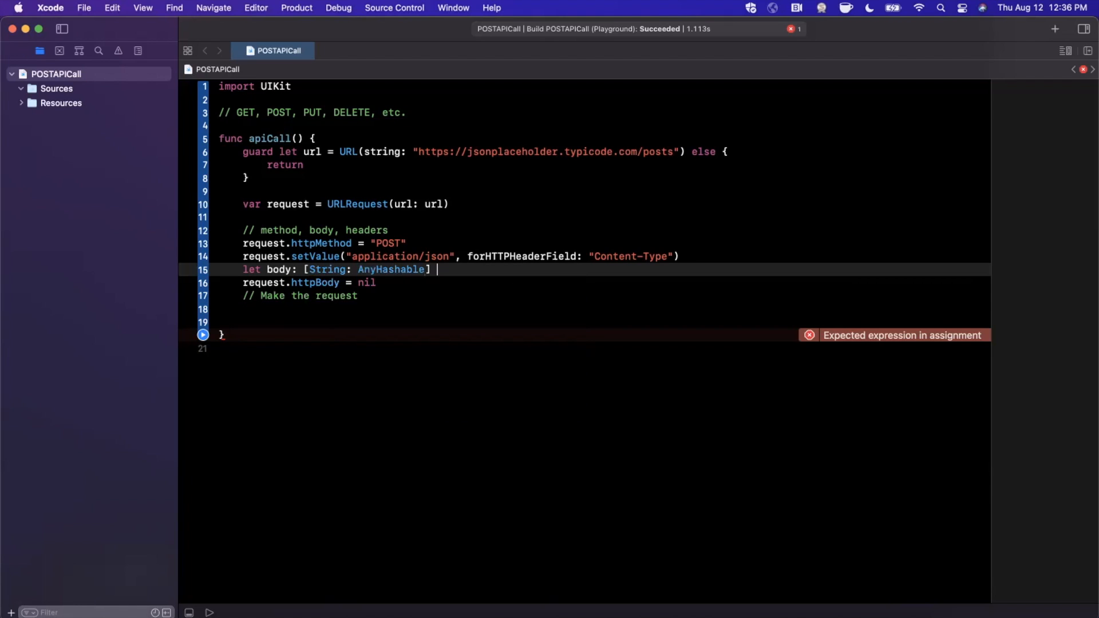
pyautogui.write('[')
pyautogui.press('Return')
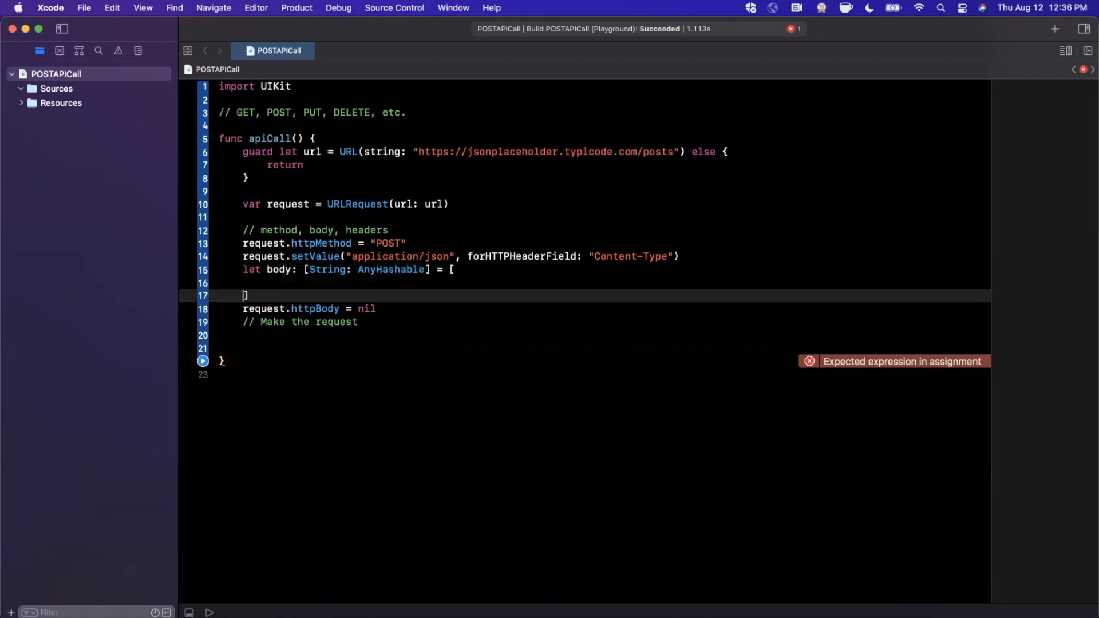
pyautogui.press('Up')
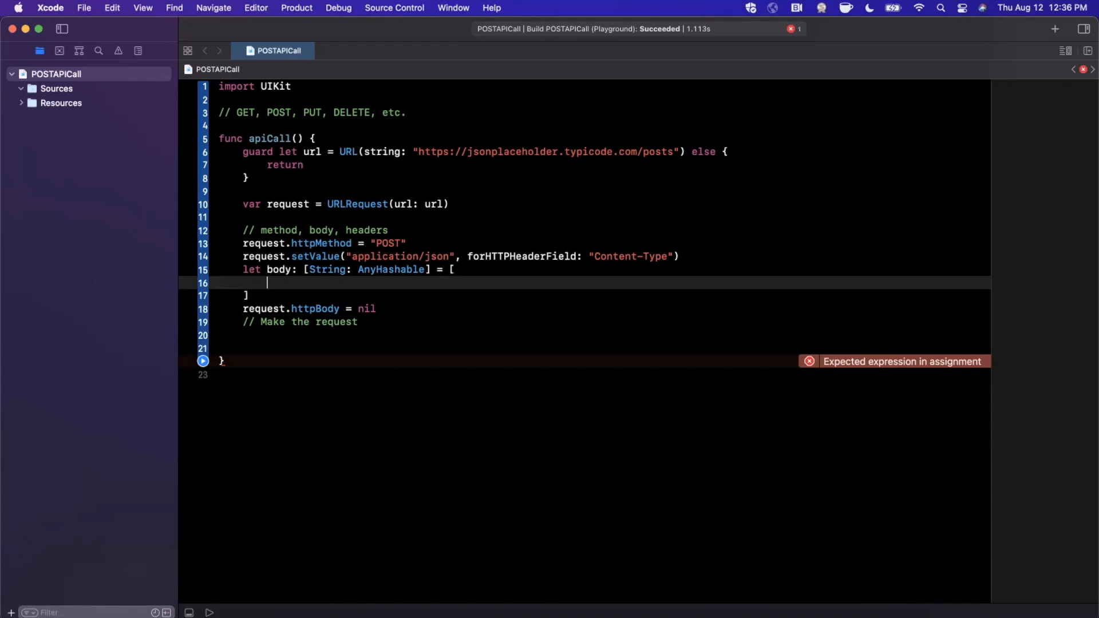
pyautogui.hotkey('ctrl', 'Left')
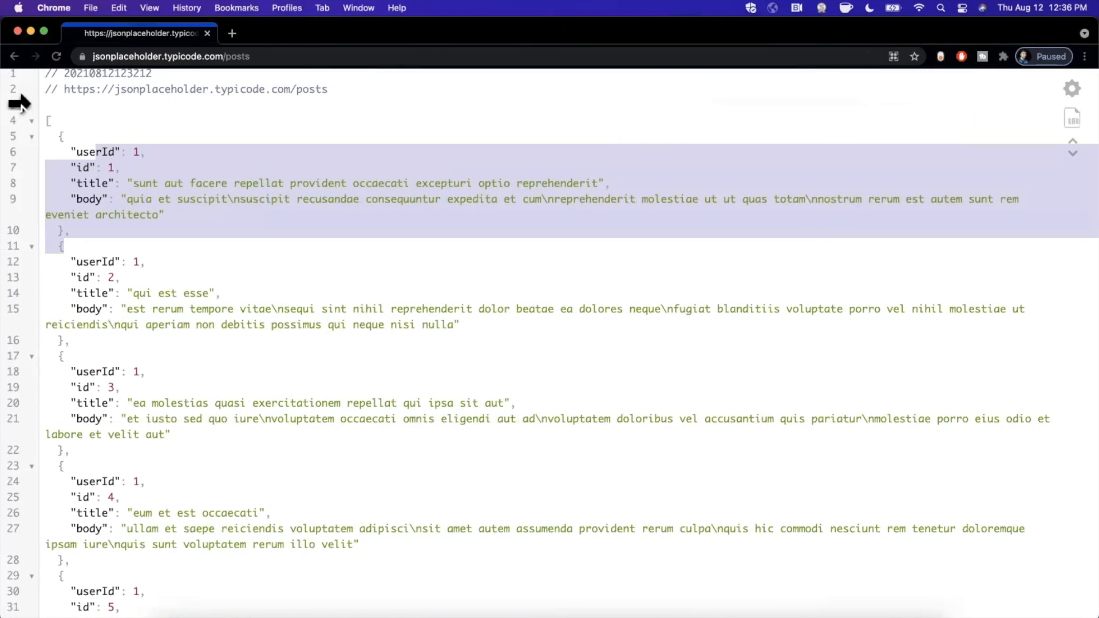
pyautogui.doubleClick(88, 198)
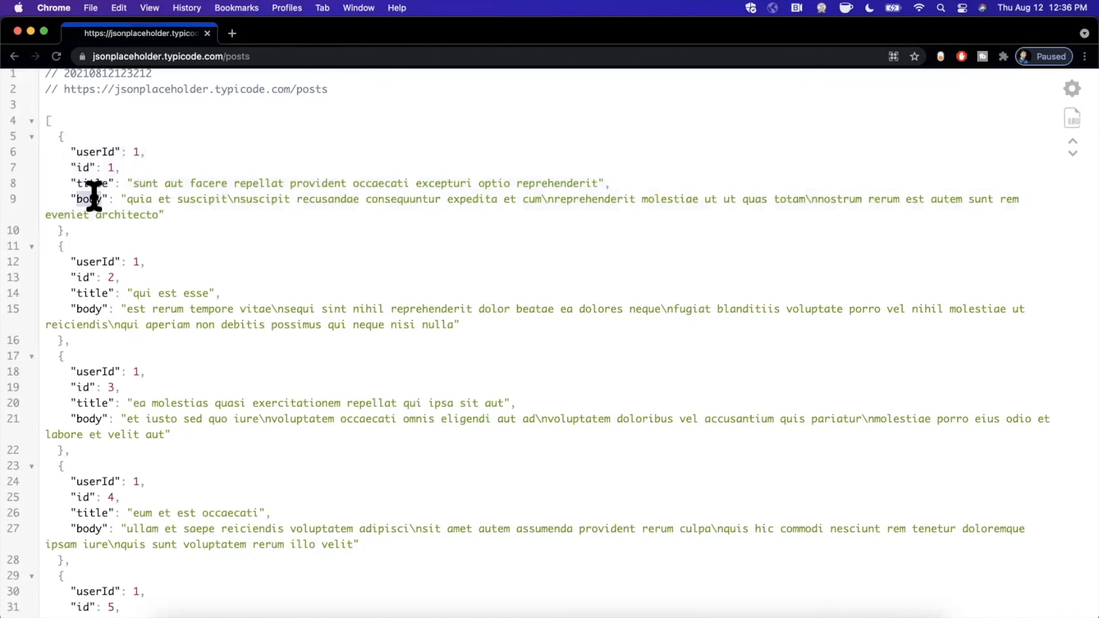
pyautogui.doubleClick(97, 152)
pyautogui.click(118, 182)
pyautogui.moveTo(121, 184); pyautogui.dragTo(117, 213)
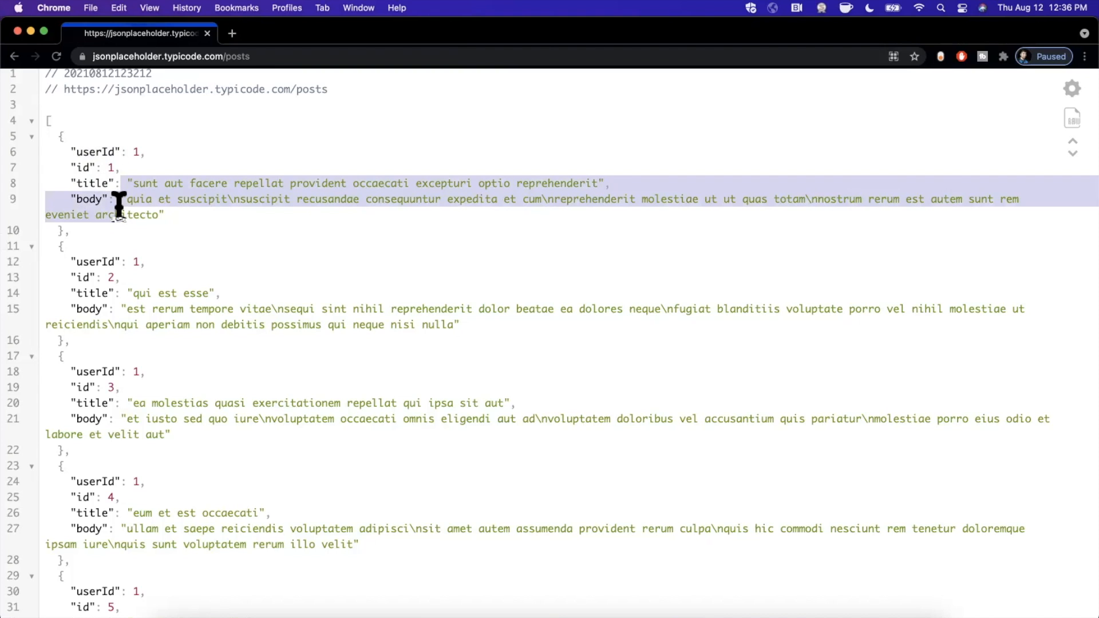
pyautogui.click(97, 152)
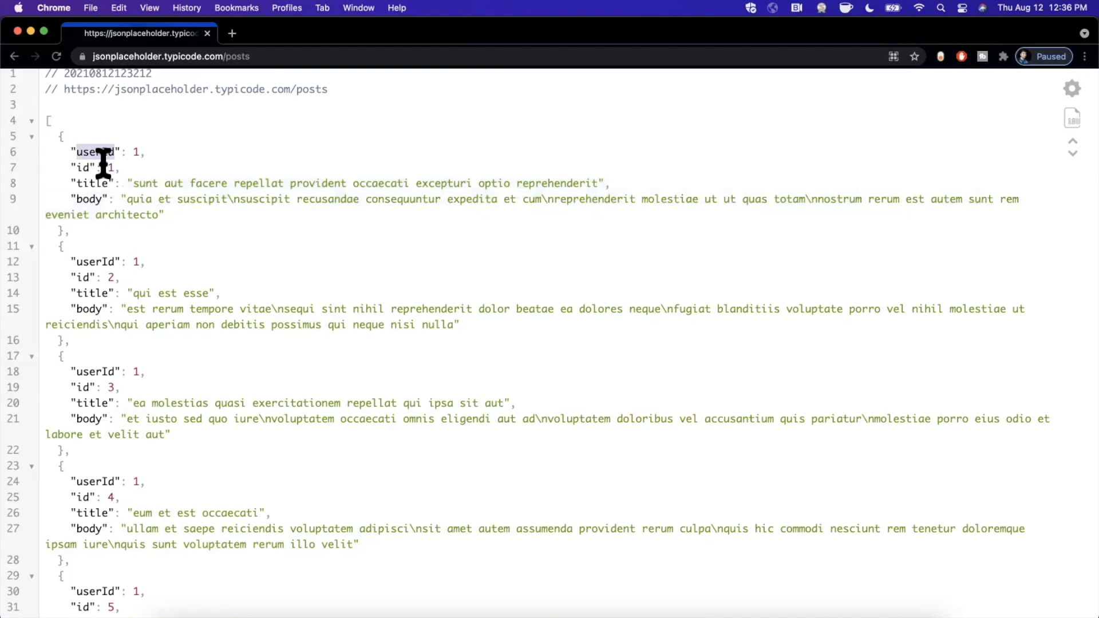
# - Paste userId as the first key, add title "Hello From iOS Academy", and duplicate that entry
pyautogui.press('super+Tab')
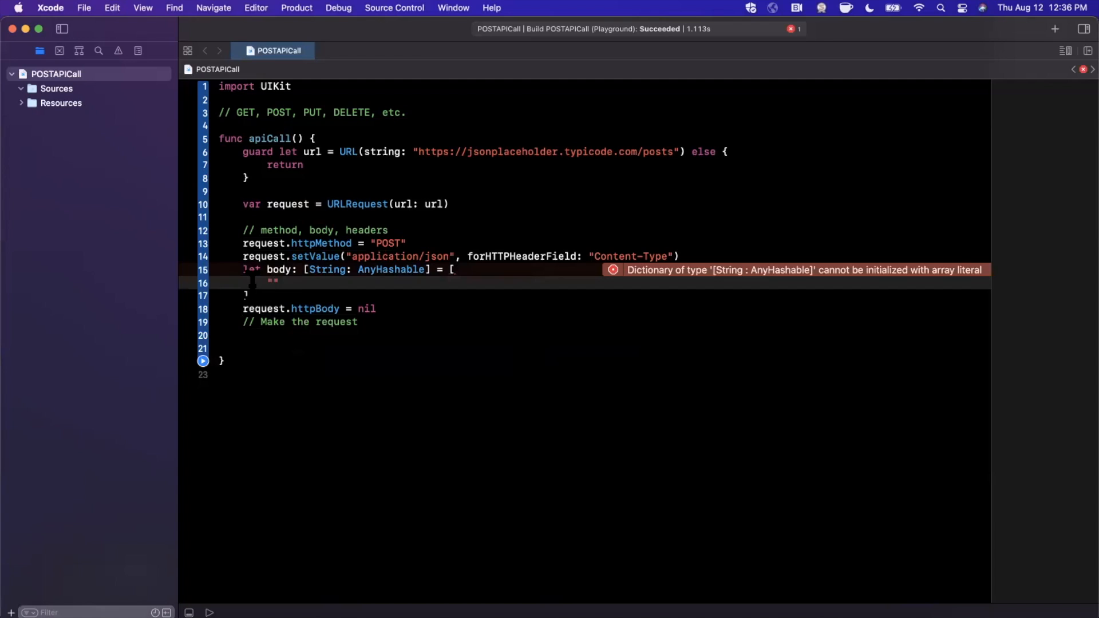
pyautogui.write('userId')
pyautogui.press('Return')
pyautogui.write('"title')
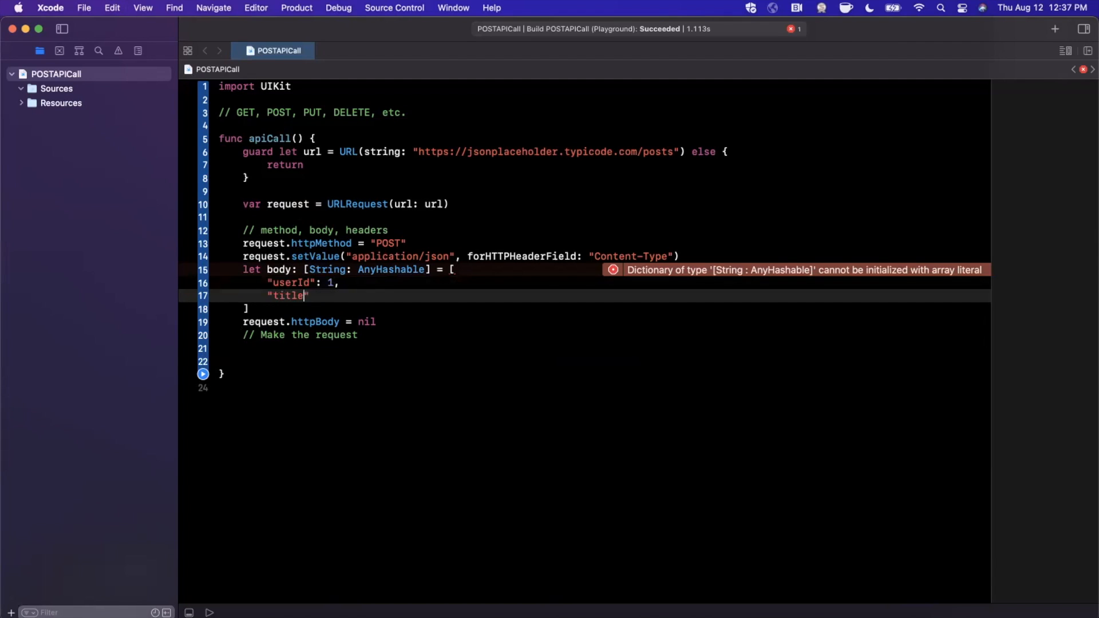
pyautogui.write(' "')
pyautogui.write('Hell')
pyautogui.write('o Fromm')
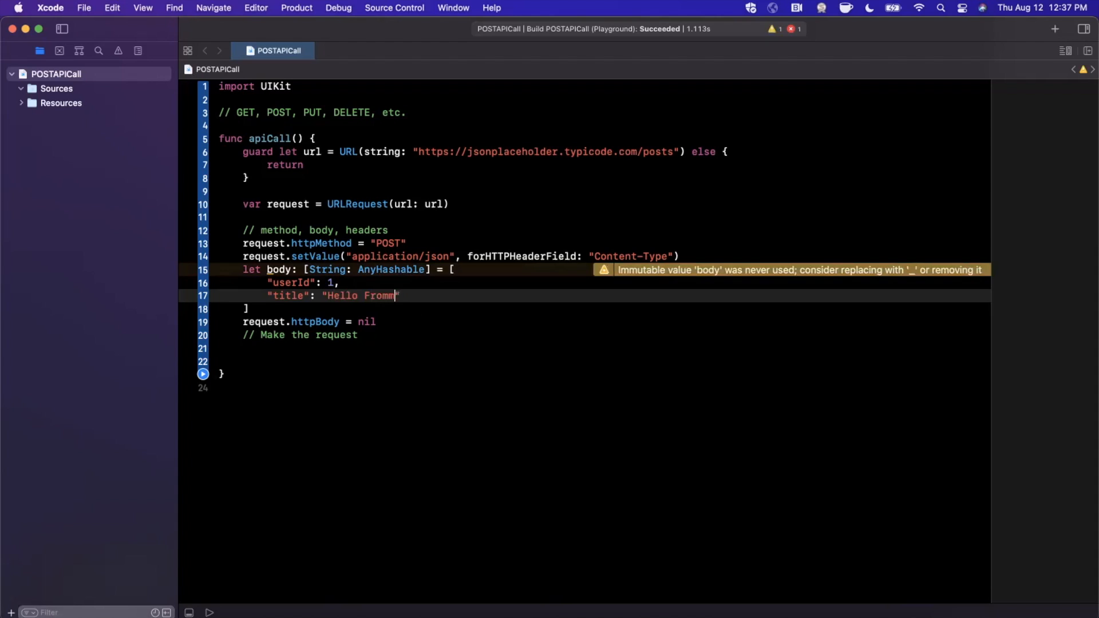
pyautogui.write(' iOS ')
pyautogui.write('Acad')
pyautogui.press('super+shift+Left')
pyautogui.press('super+c')
pyautogui.press('super+v')
pyautogui.press('super+v')
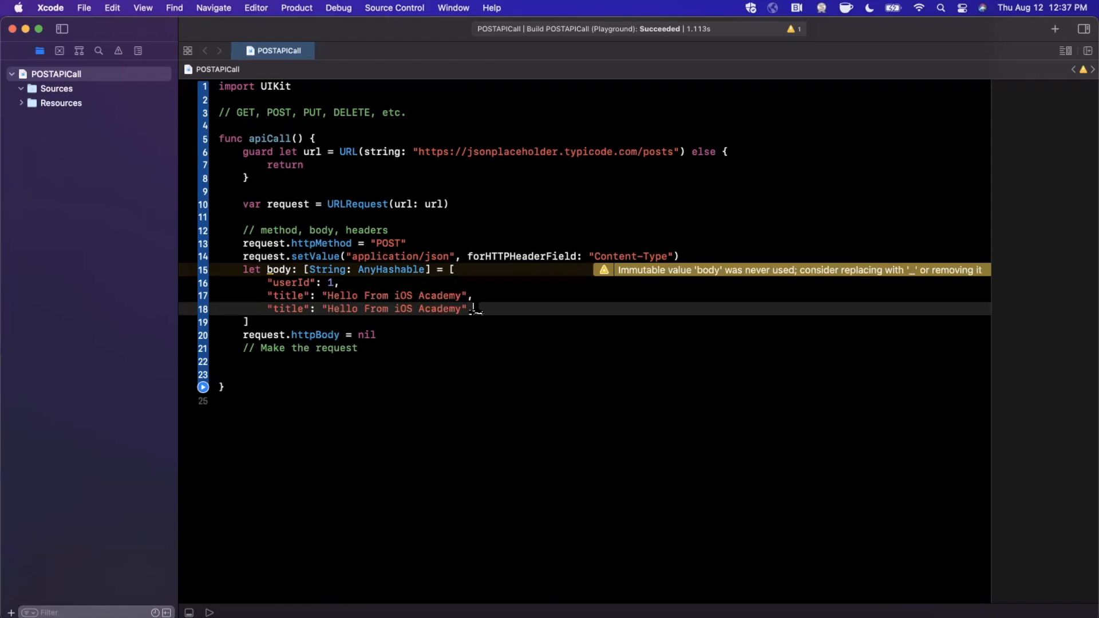
# - Rename the copy to "body" with the quick-brown-fox sentence repeated three times, and review the dictionary
pyautogui.doubleClick(284, 308)
pyautogui.write('body')
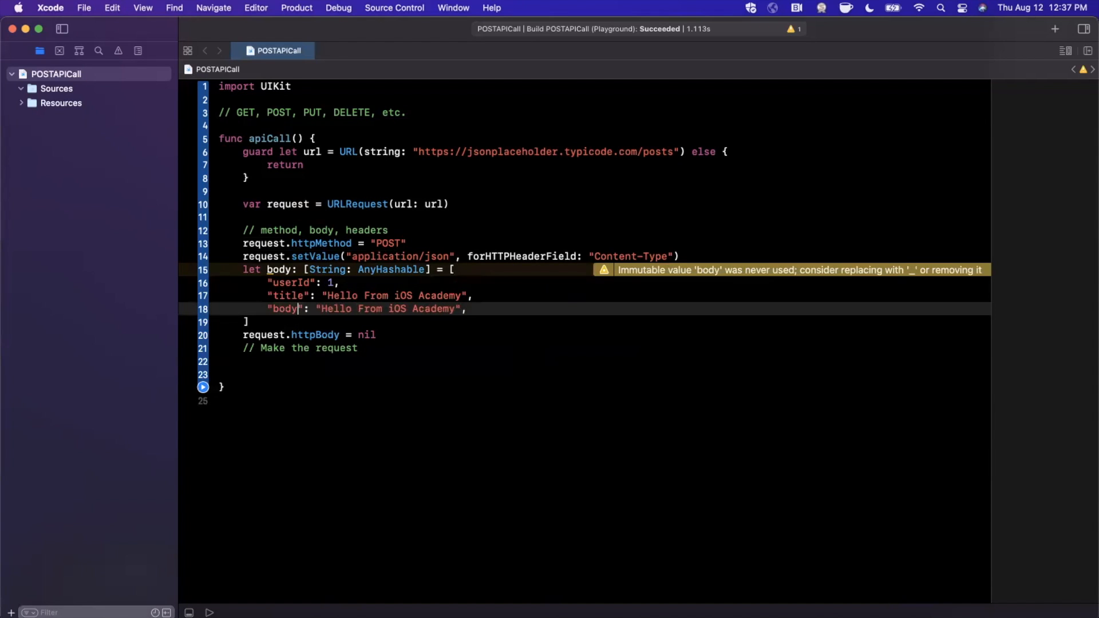
pyautogui.press('super+shift+Right')
pyautogui.press('BackSpace')
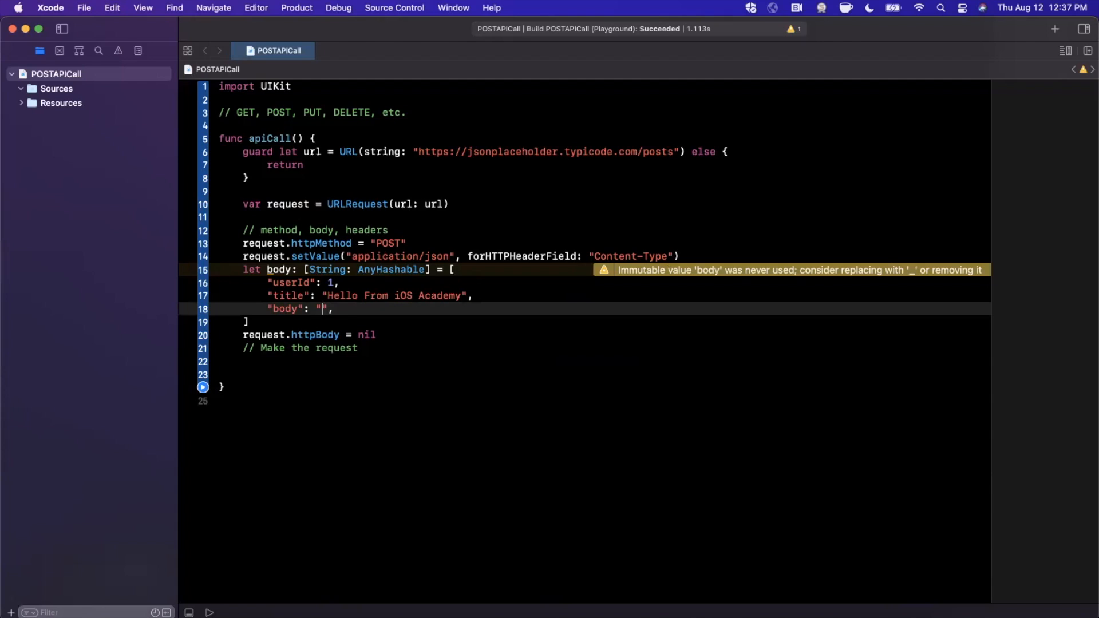
pyautogui.write('T')
pyautogui.write(' fox jumped ')
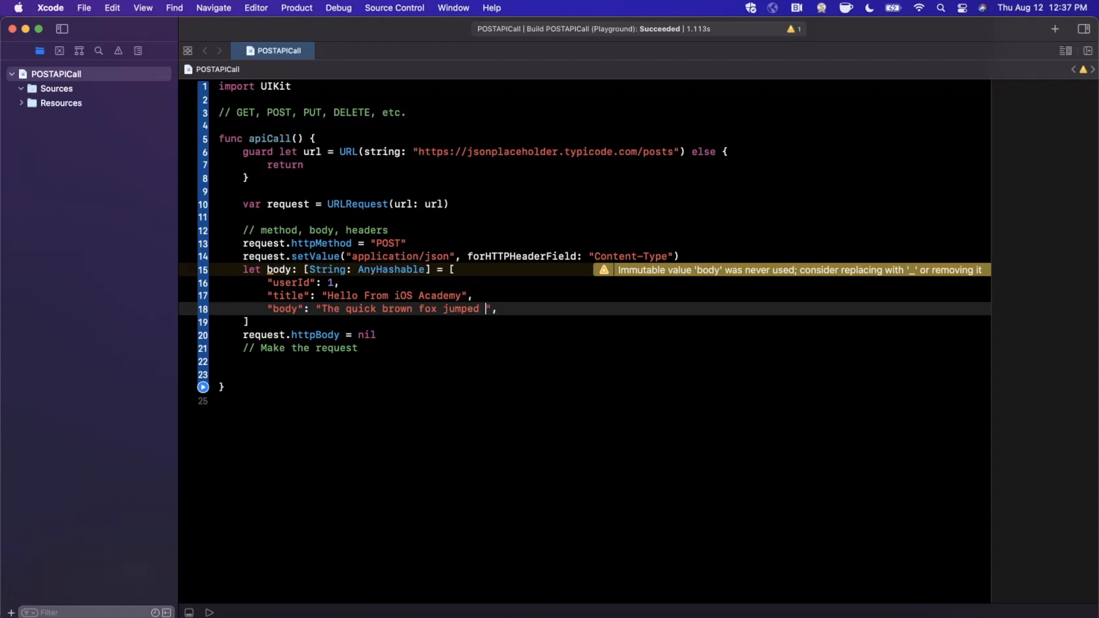
pyautogui.write('the lazy dog.')
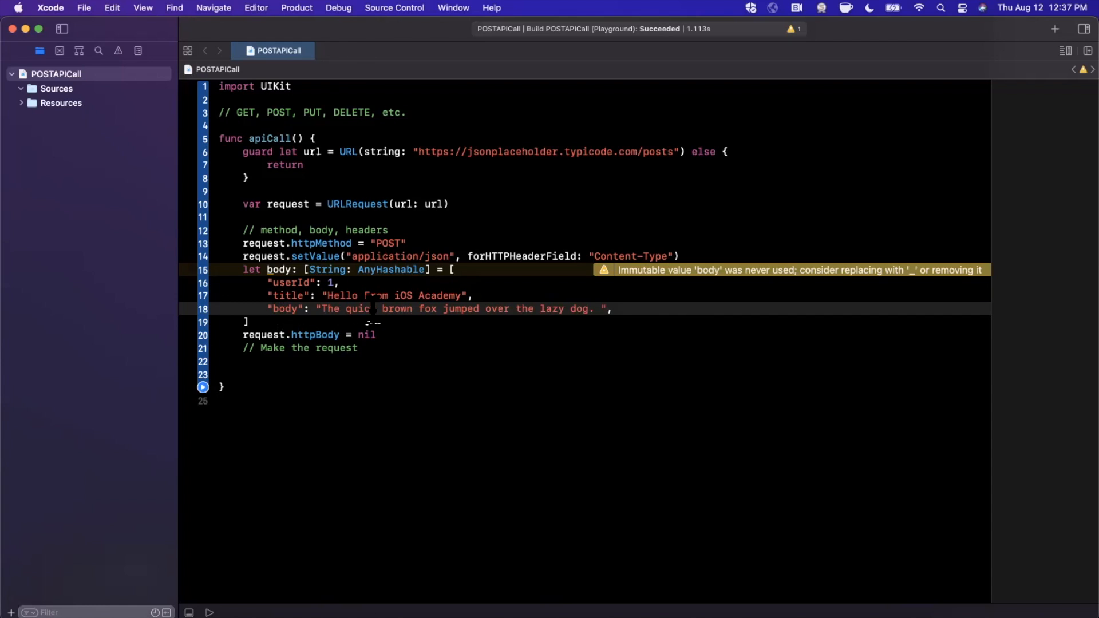
pyautogui.press('super+c')
pyautogui.press('super+v')
pyautogui.press('super+v')
pyautogui.press('super+v')
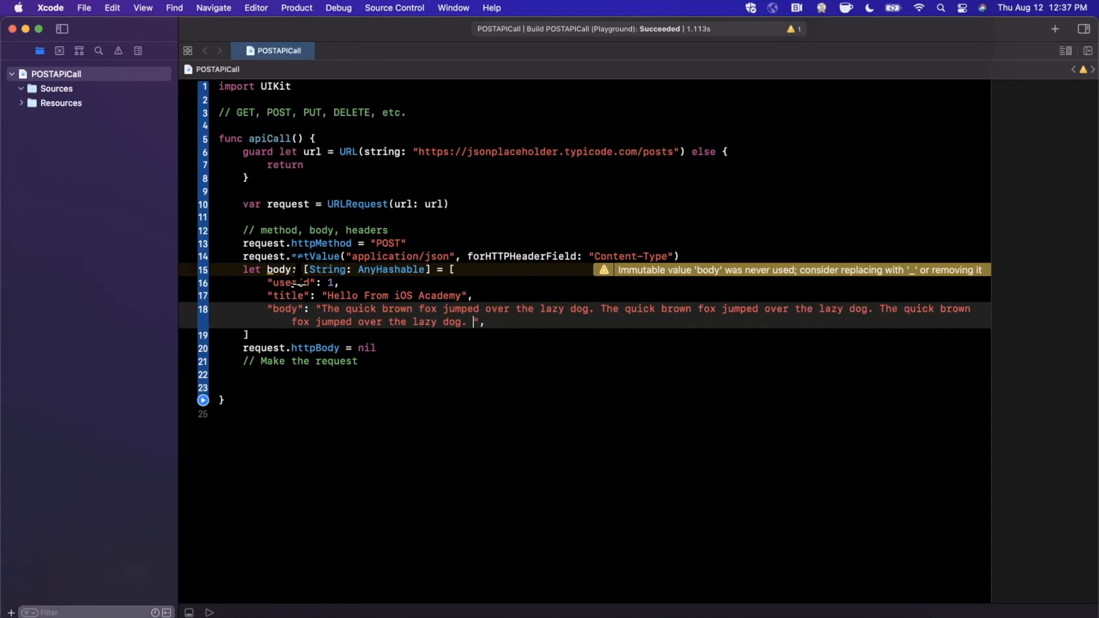
pyautogui.moveTo(296, 271); pyautogui.dragTo(299, 310)
pyautogui.click(293, 313)
pyautogui.click(275, 270)
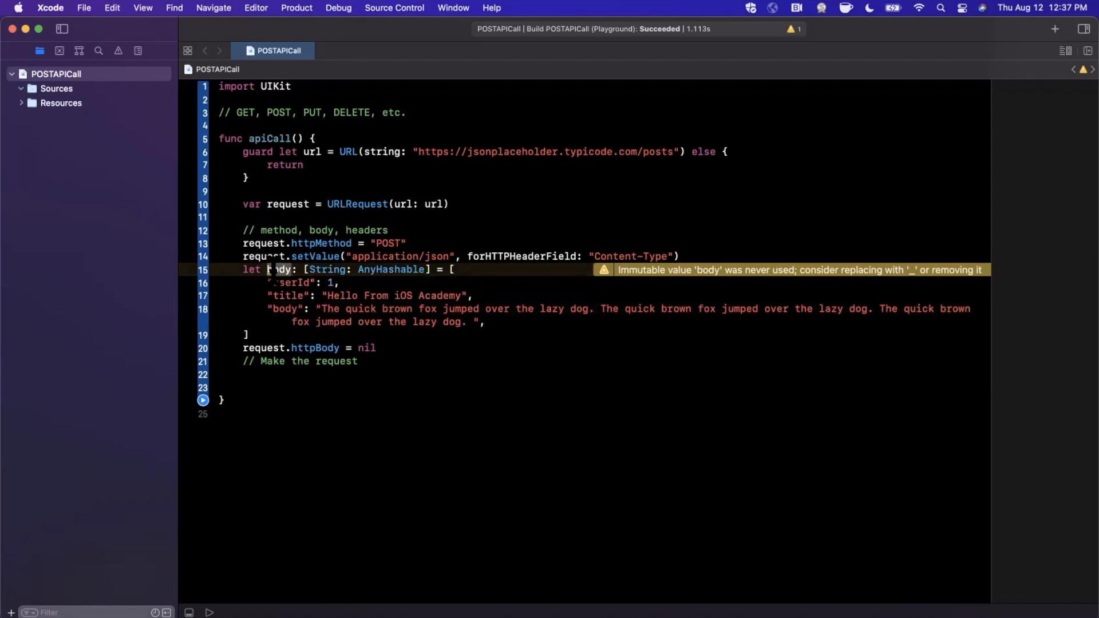
pyautogui.scroll(-2, 331, 284)
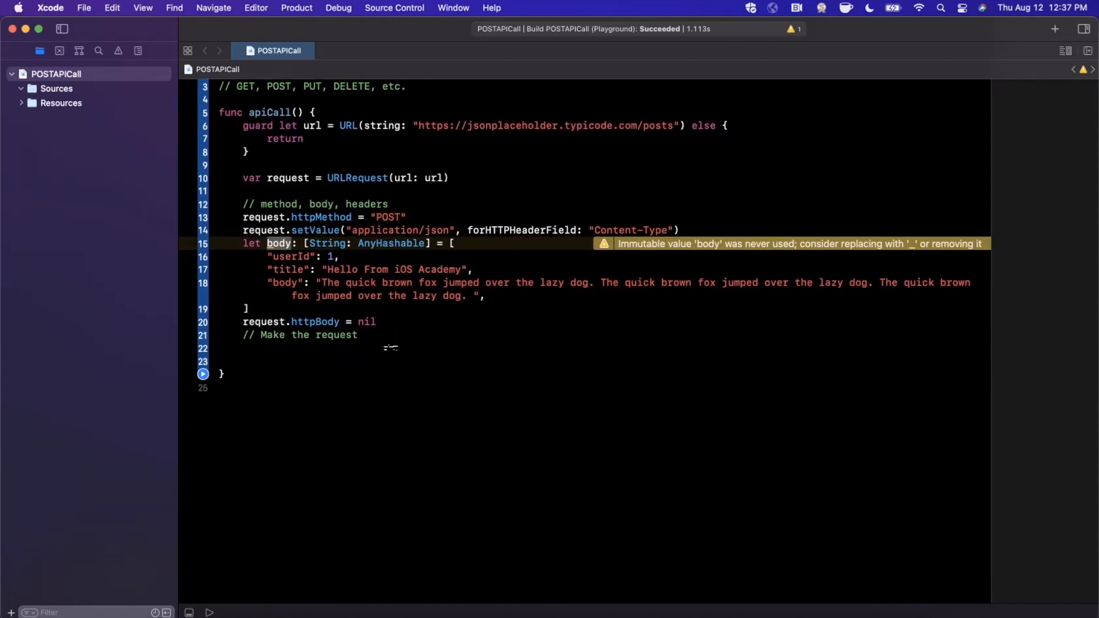
# - Replace nil with try? JSONSerialization.data(withJSONObject: body, options: .fragmentsAllowed)
pyautogui.click(372, 324)
pyautogui.press('BackSpace')
pyautogui.press('BackSpace')
pyautogui.write('try?')
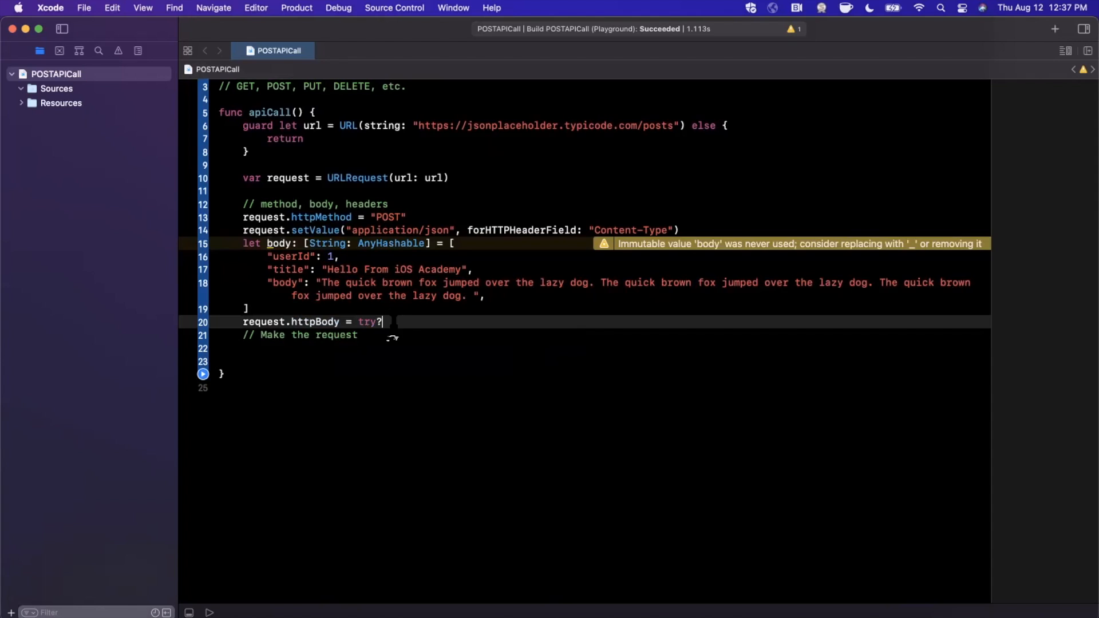
pyautogui.write(' JSONS')
pyautogui.press('Tab')
pyautogui.write('.')
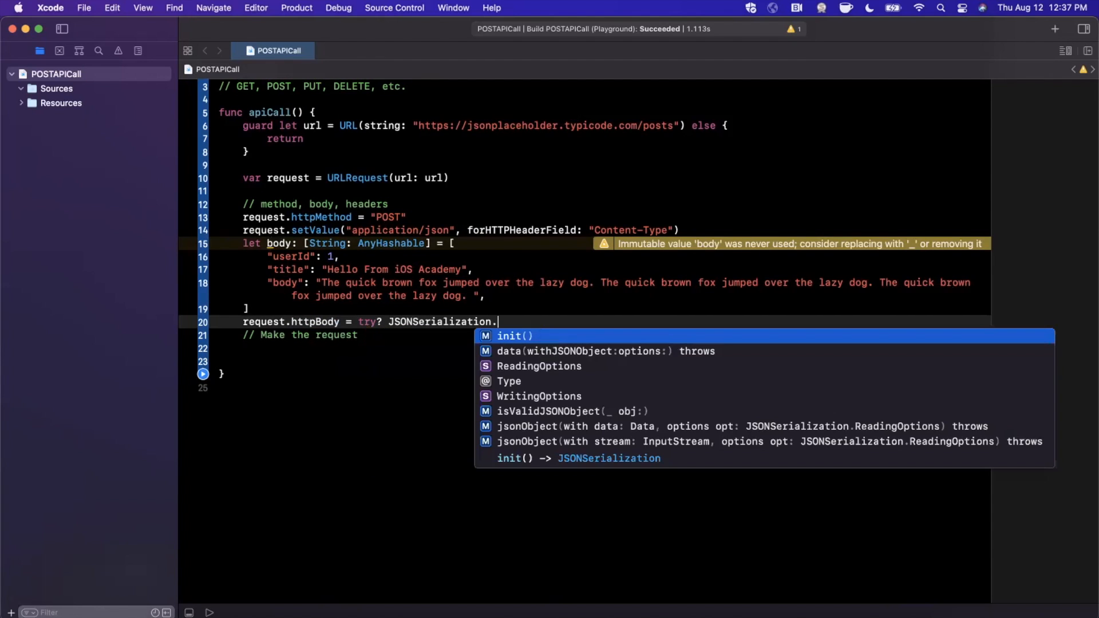
pyautogui.write('data')
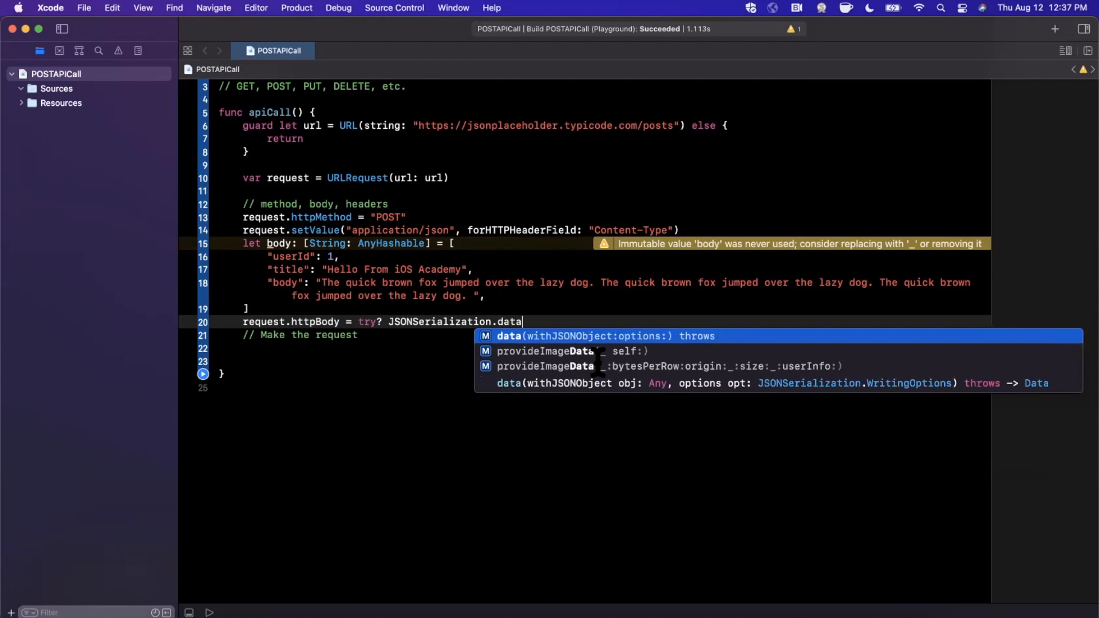
pyautogui.press('Down')
pyautogui.press('Up')
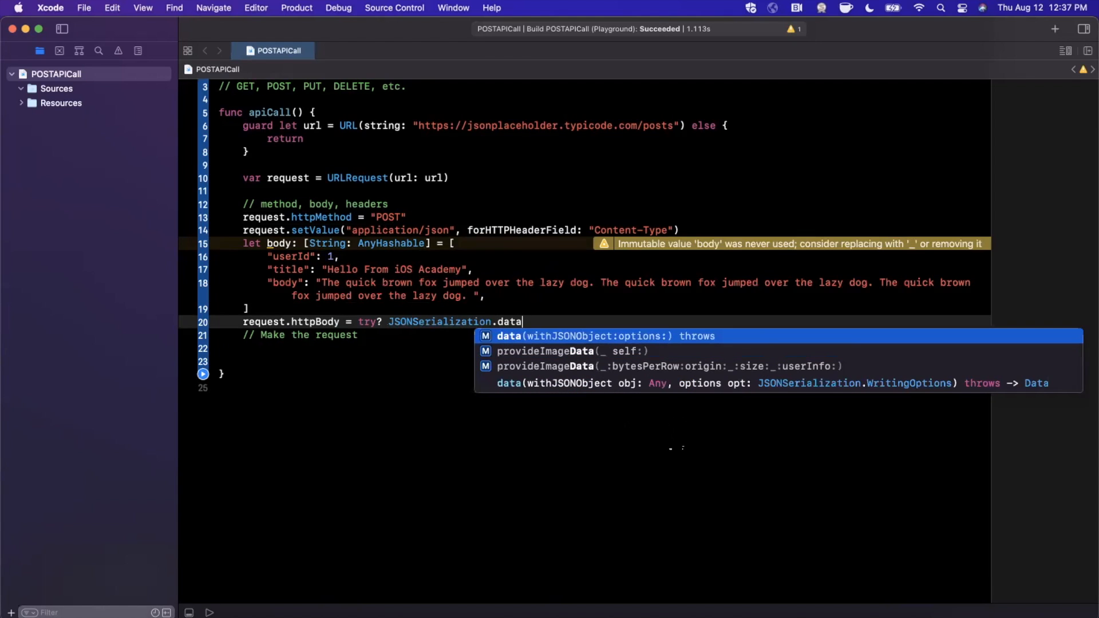
pyautogui.press('Return')
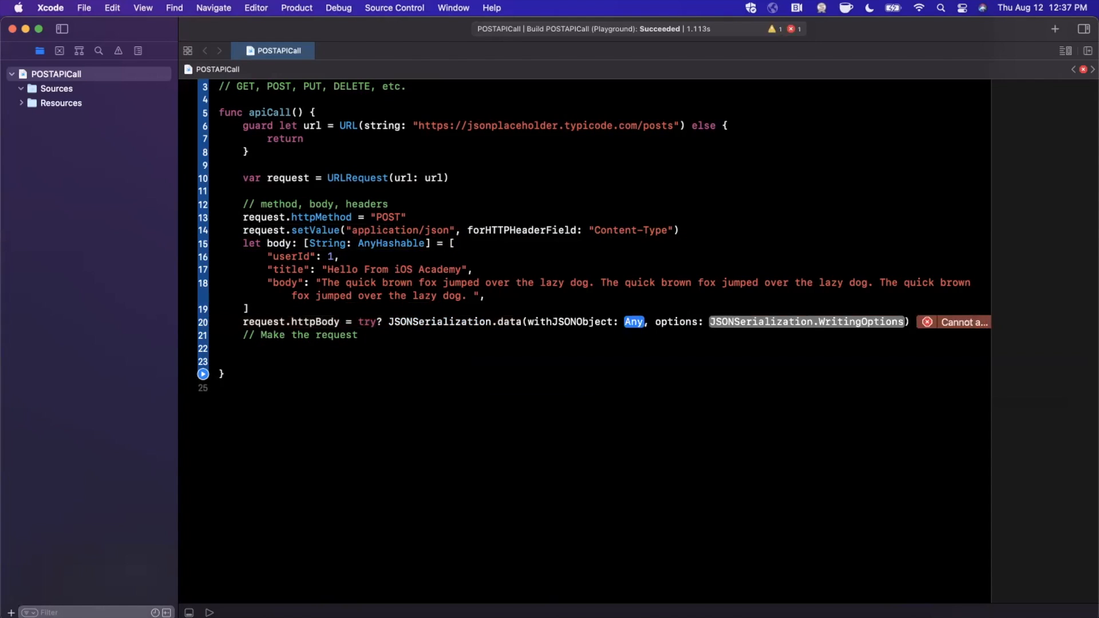
pyautogui.write('body')
pyautogui.press('Tab')
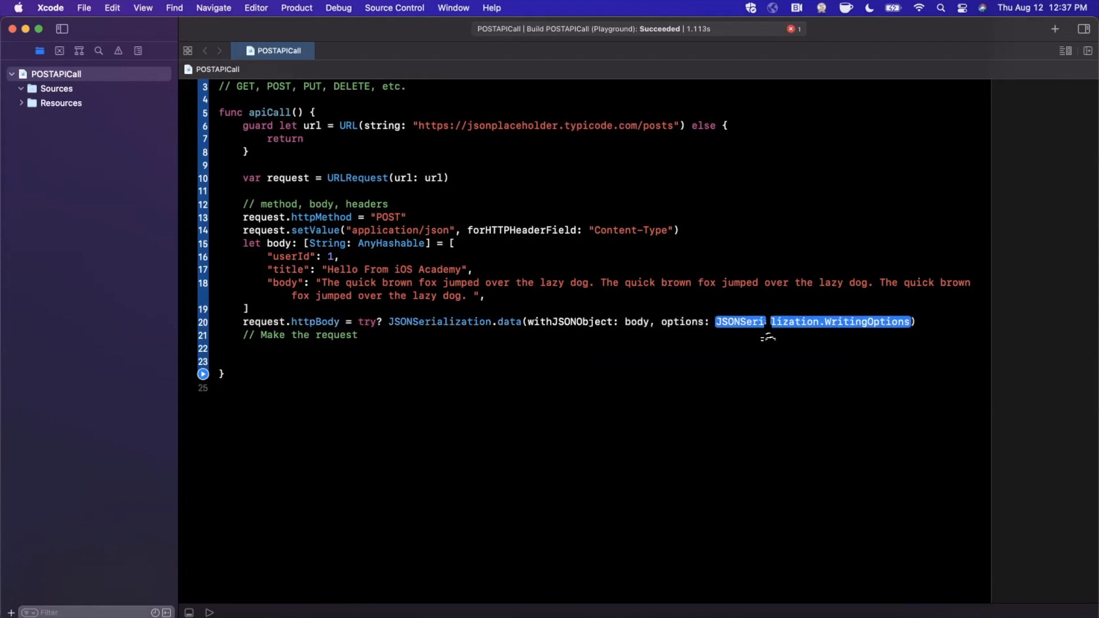
pyautogui.write('.fr')
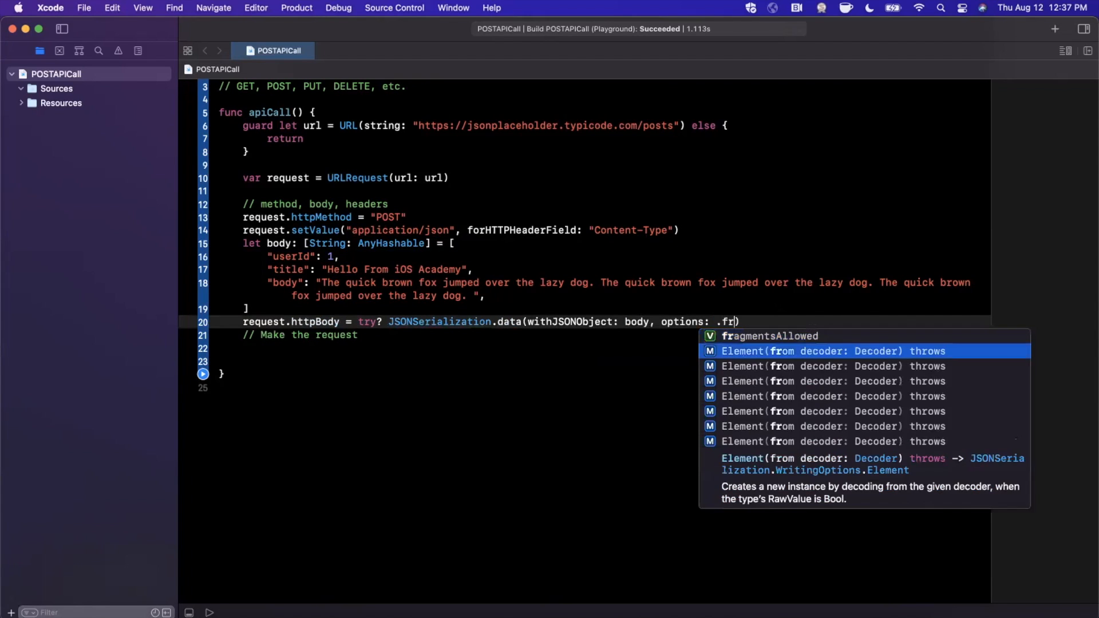
pyautogui.press('Up')
pyautogui.press('Return')
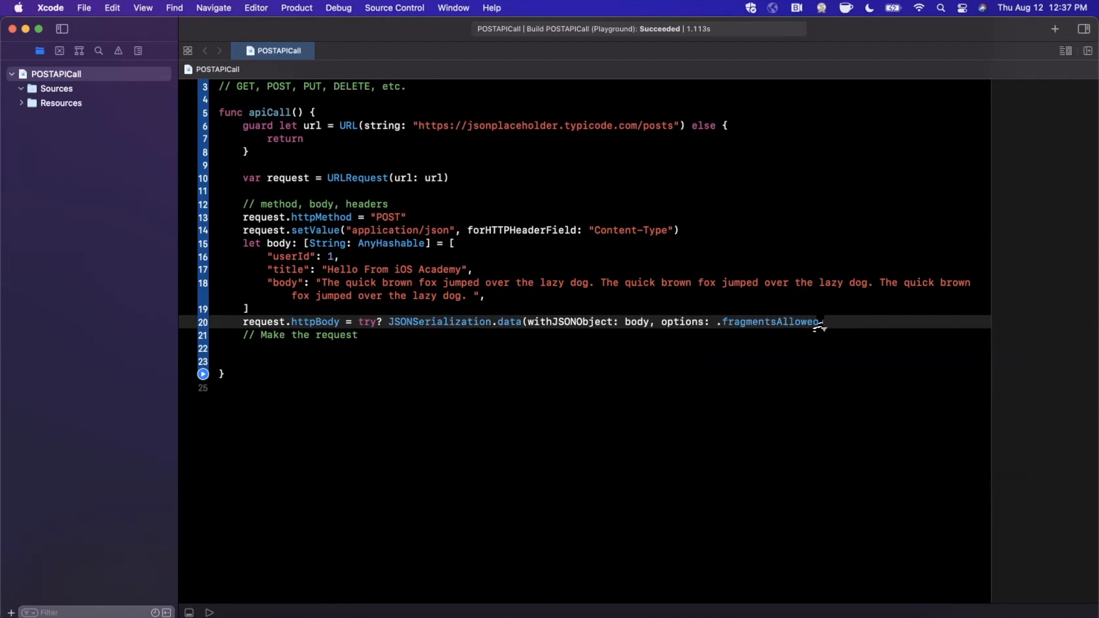
pyautogui.write(')')
# - Review the body and serialization code, then add a blank line before the make-the-request comment
pyautogui.doubleClick(368, 321)
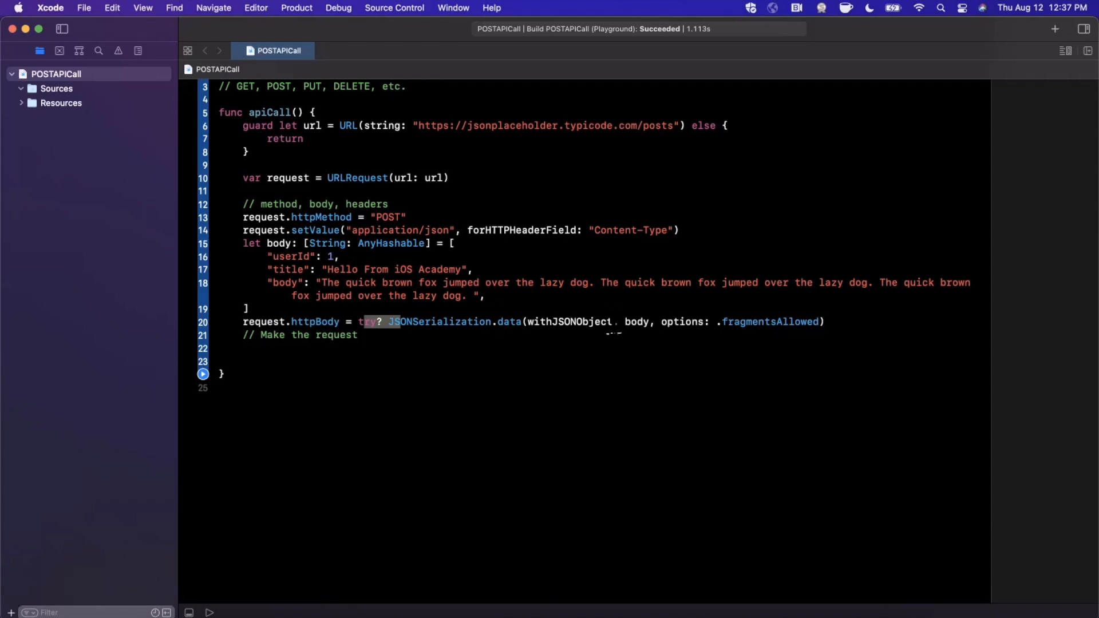
pyautogui.keyDown('shift'); pyautogui.click(615, 325); pyautogui.keyUp('shift')
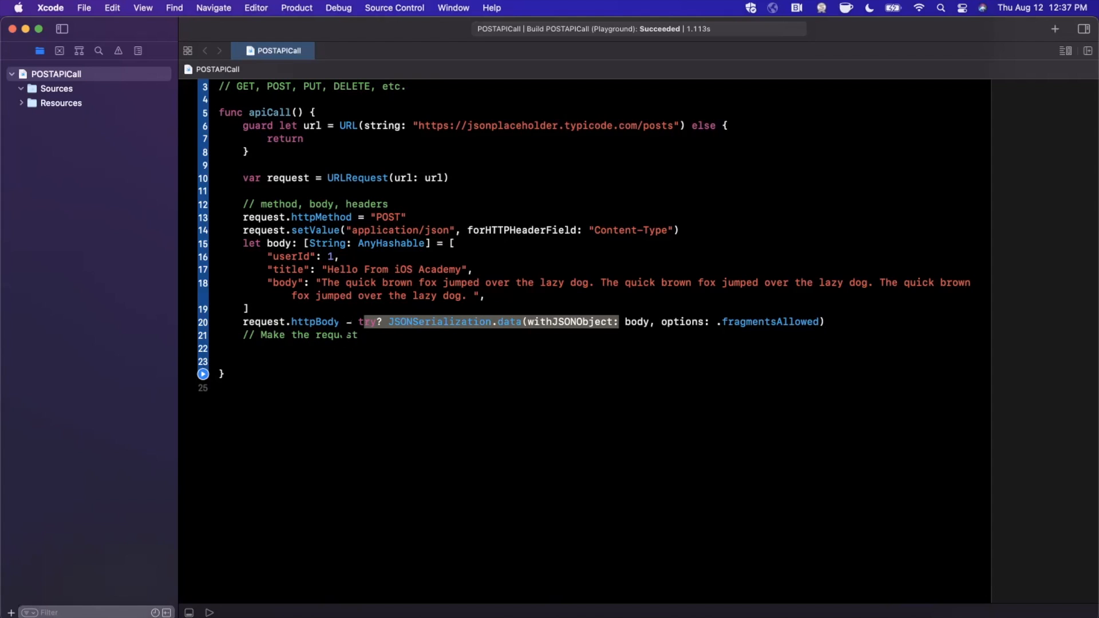
pyautogui.moveTo(283, 243); pyautogui.dragTo(283, 336)
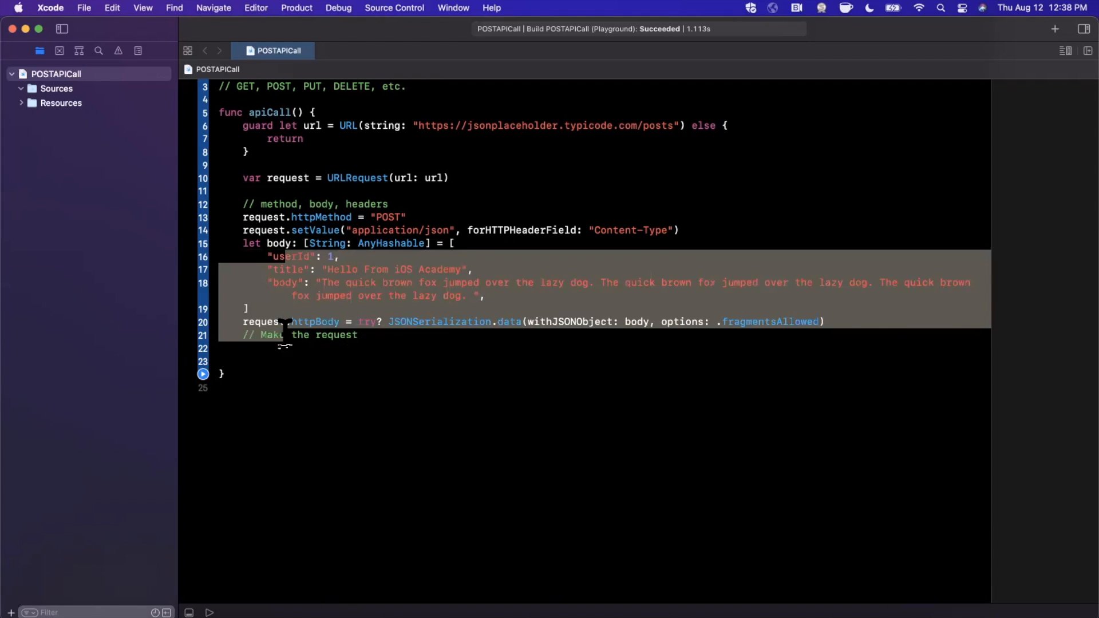
pyautogui.click(284, 335)
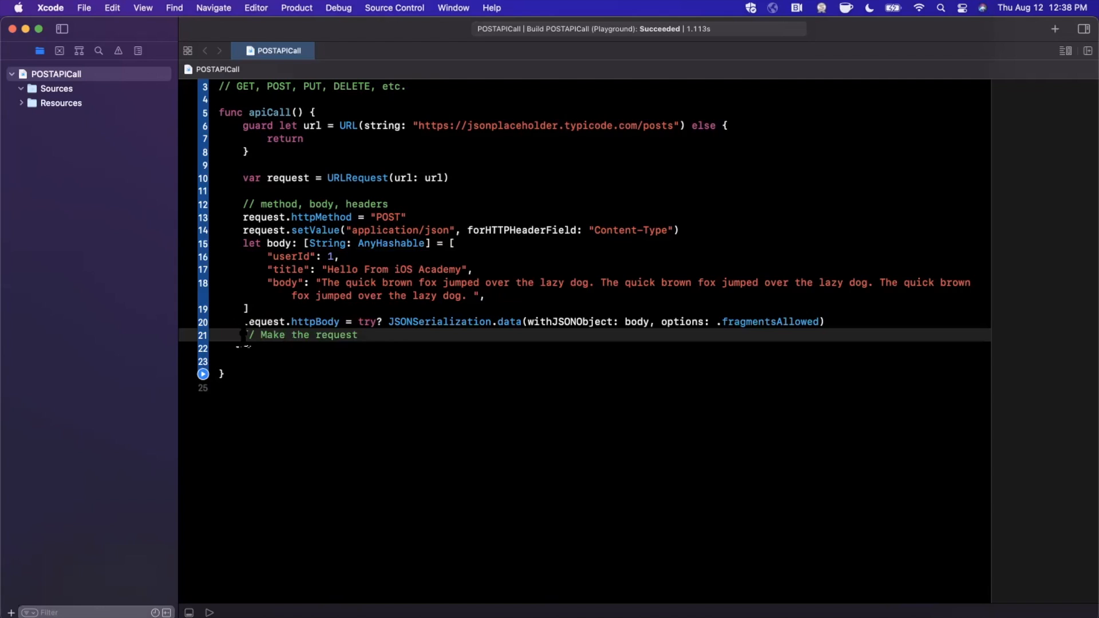
pyautogui.moveTo(360, 334); pyautogui.dragTo(403, 324)
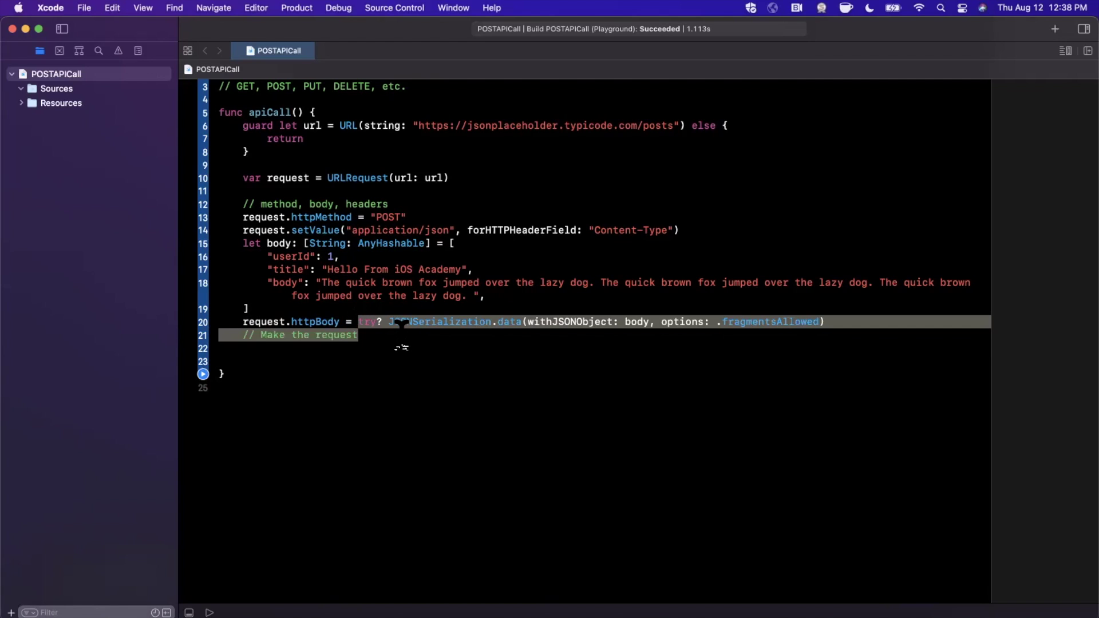
pyautogui.click(401, 347)
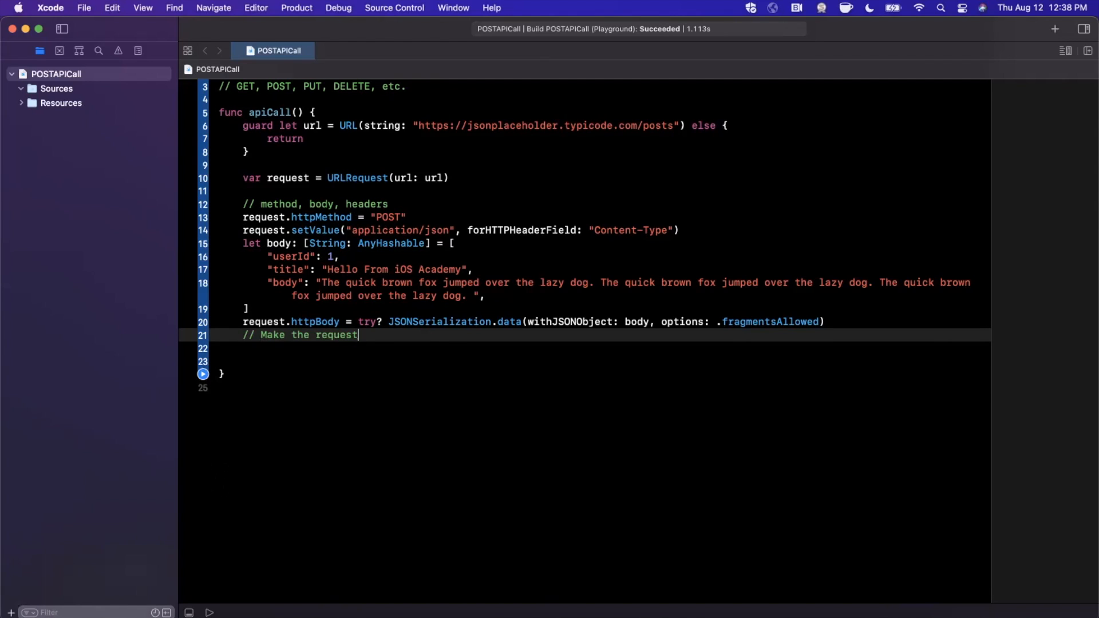
pyautogui.press('Return')
# - Declare a task from URLSession.shared.dataTask(with: request) using the completion-handler variant
pyautogui.press('Down')
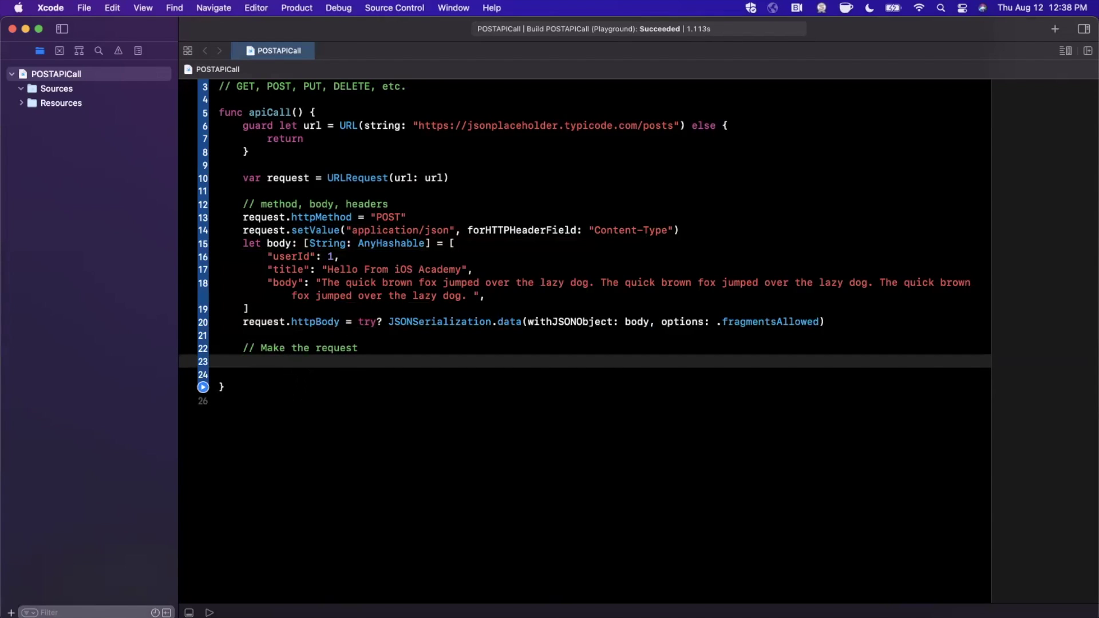
pyautogui.write('t task = ')
pyautogui.write('UR')
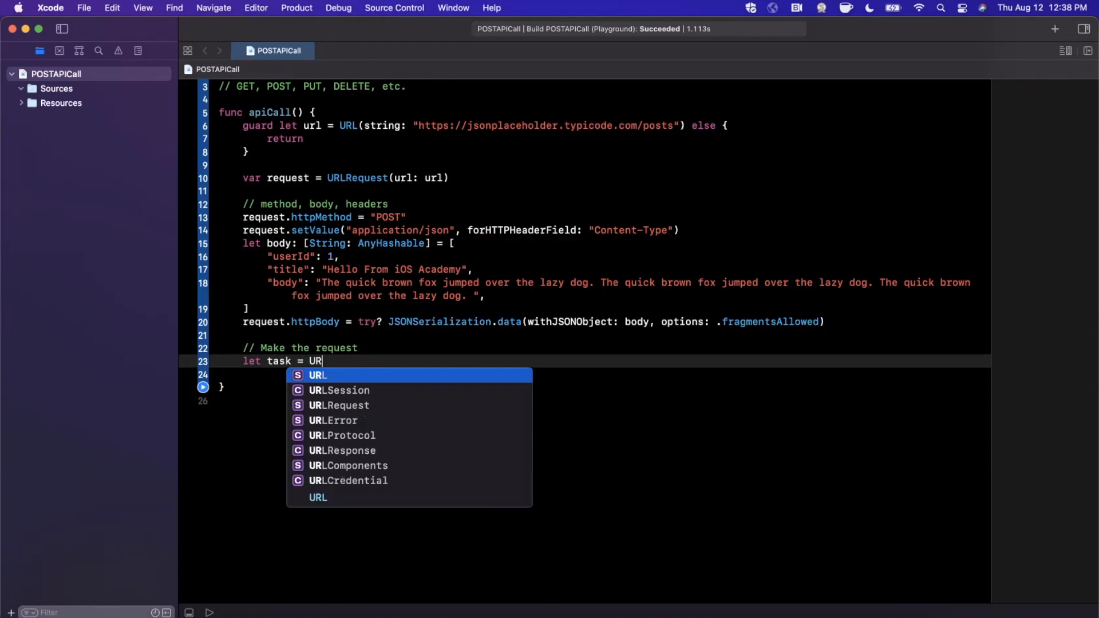
pyautogui.write('LSession.')
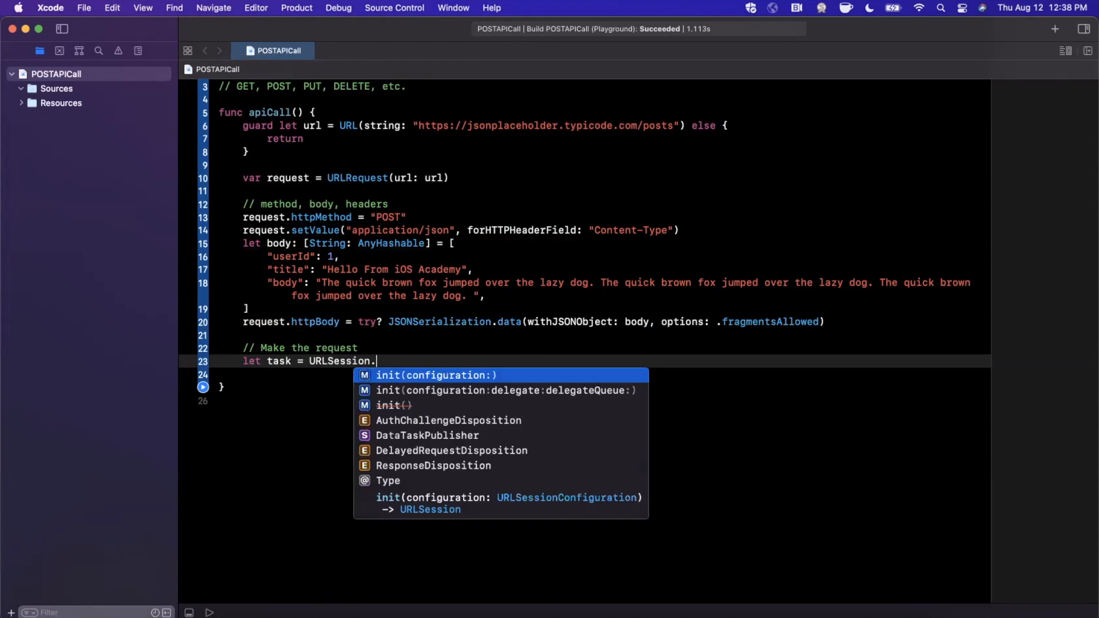
pyautogui.write('shared.')
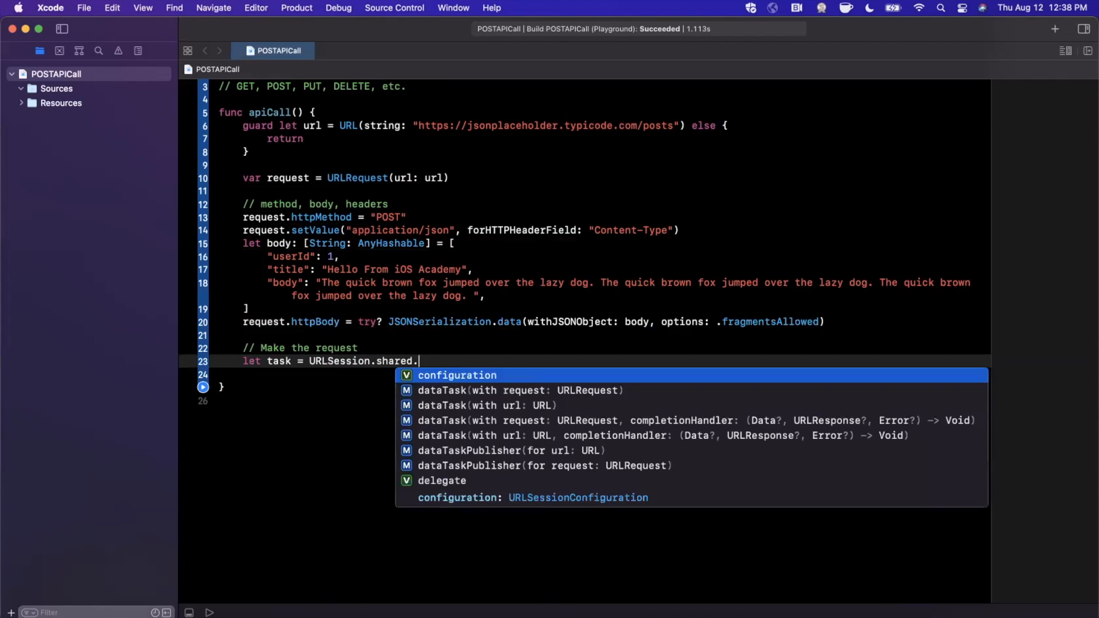
pyautogui.write('da')
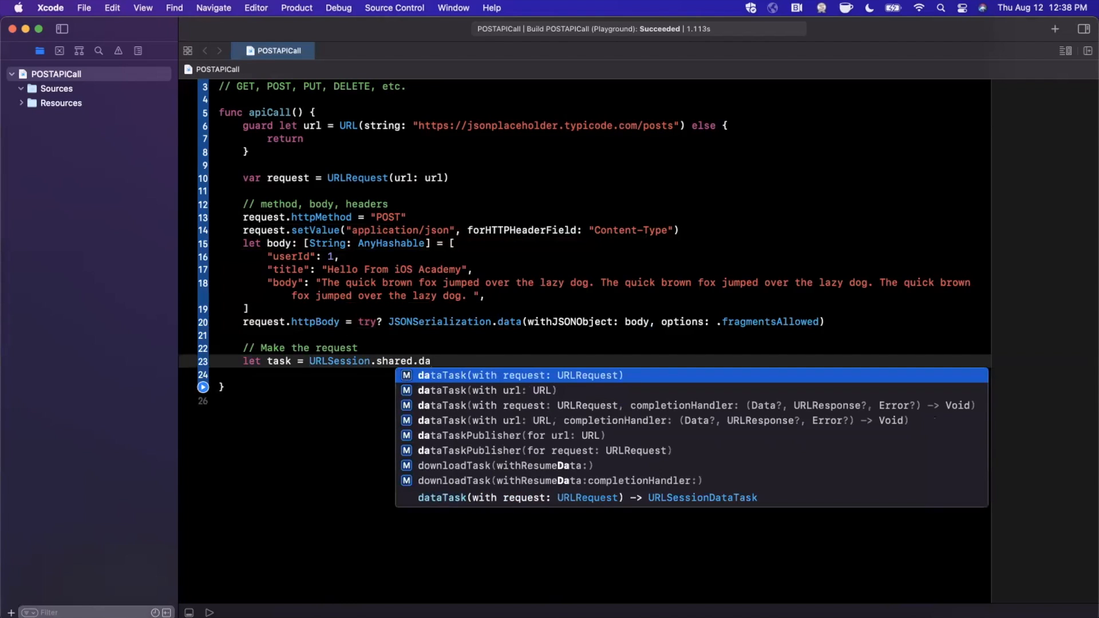
pyautogui.write('task')
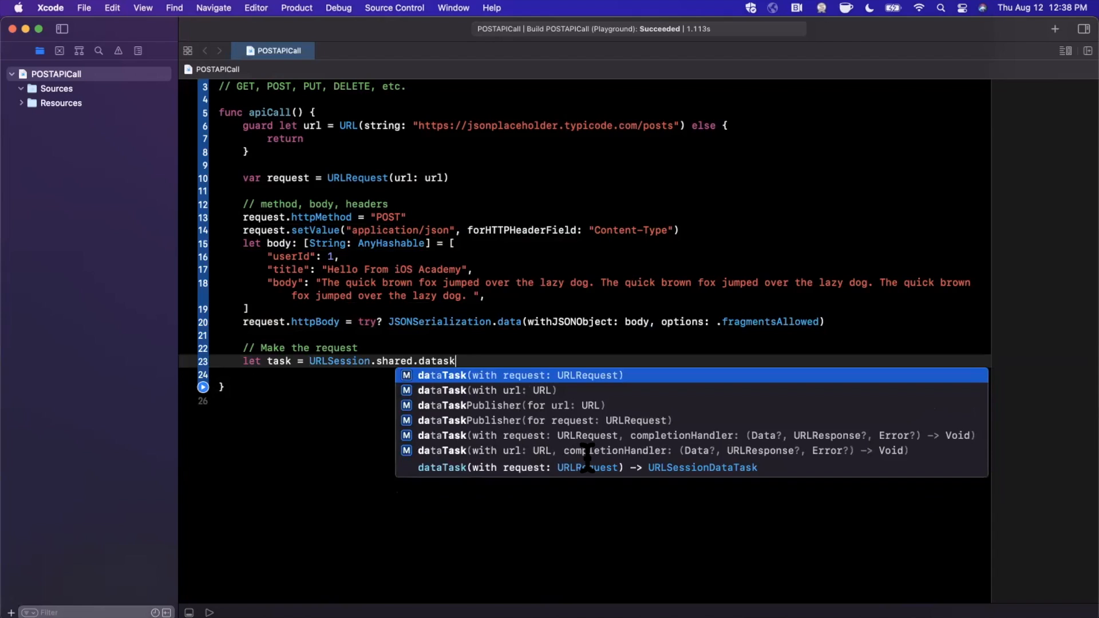
pyautogui.press('Down')
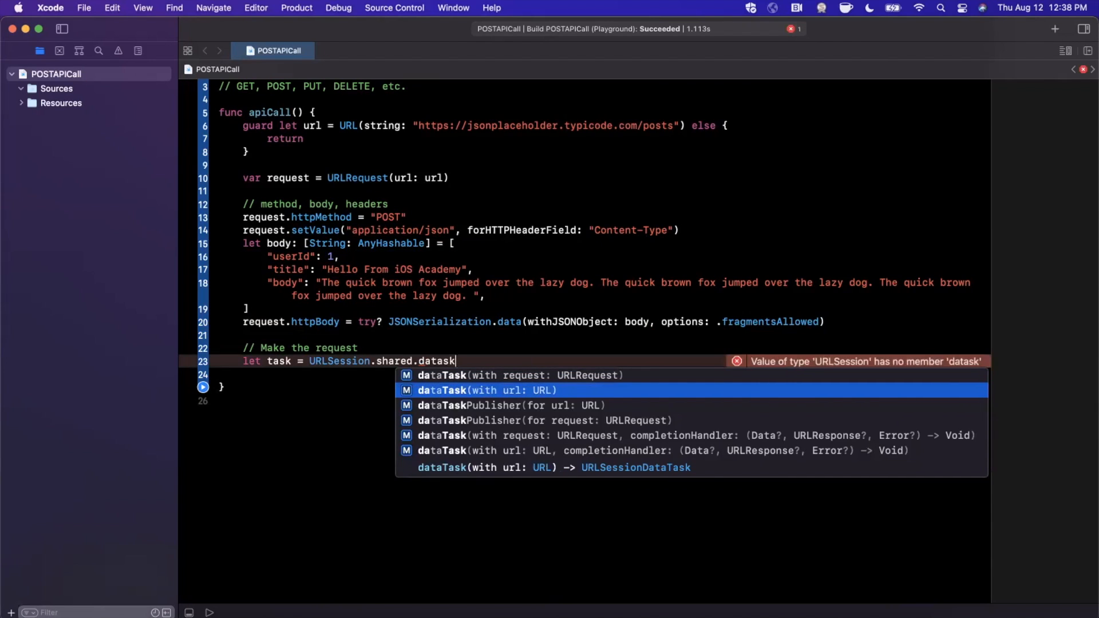
pyautogui.press('Down')
pyautogui.press('Down')
pyautogui.press('Down')
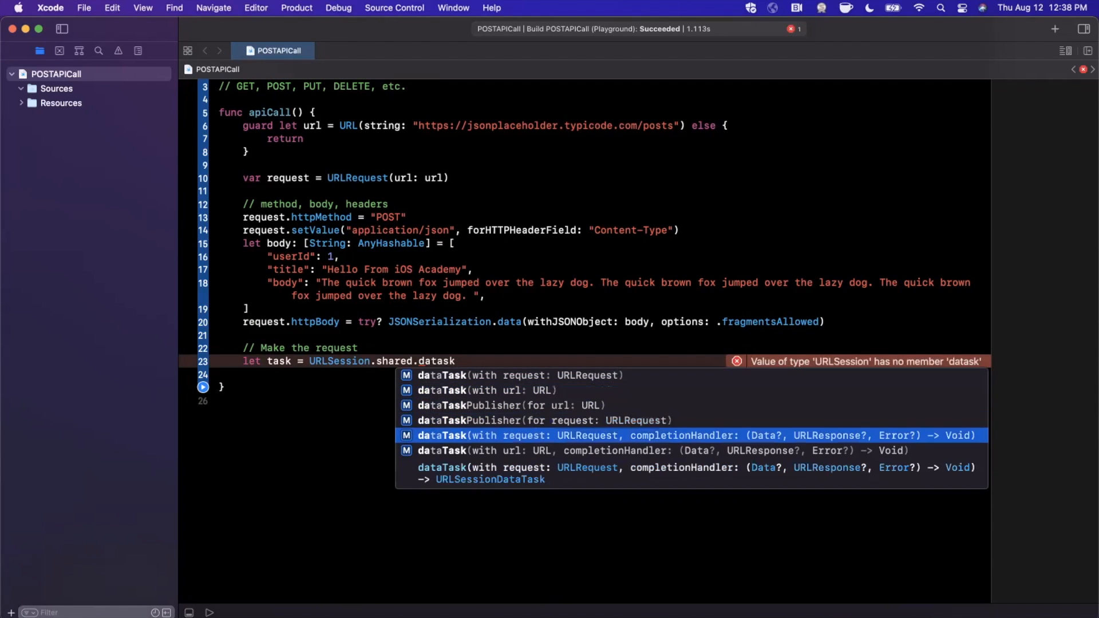
pyautogui.press('Return')
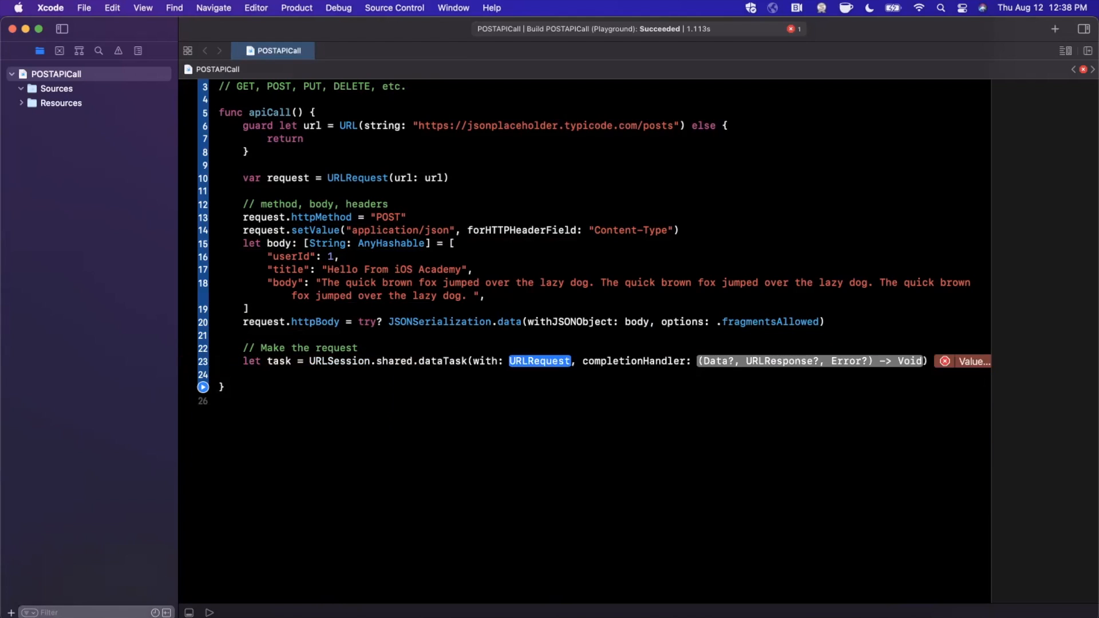
pyautogui.write('request')
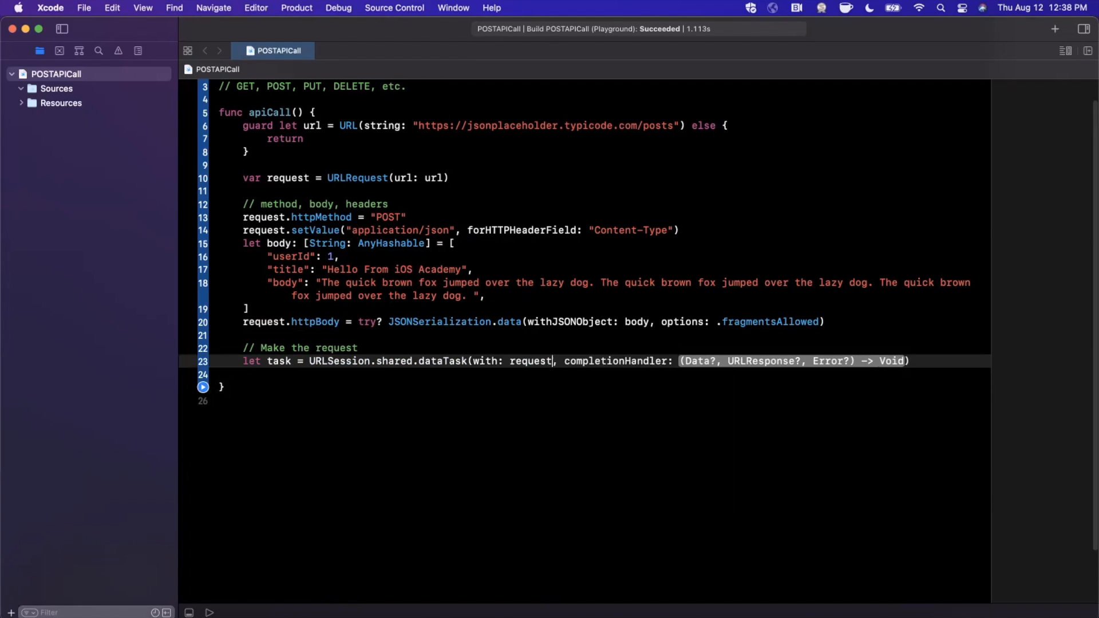
pyautogui.press('Tab')
# - Expand the handler into a trailing closure with parameters data, _, error
pyautogui.press('Return')
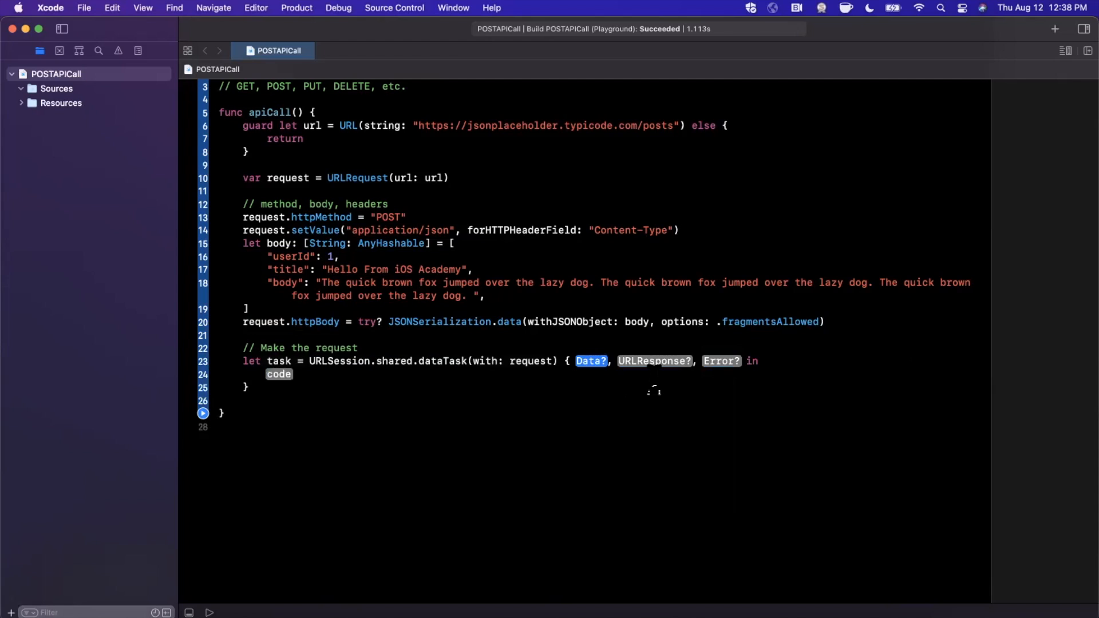
pyautogui.write('data')
pyautogui.press('Tab')
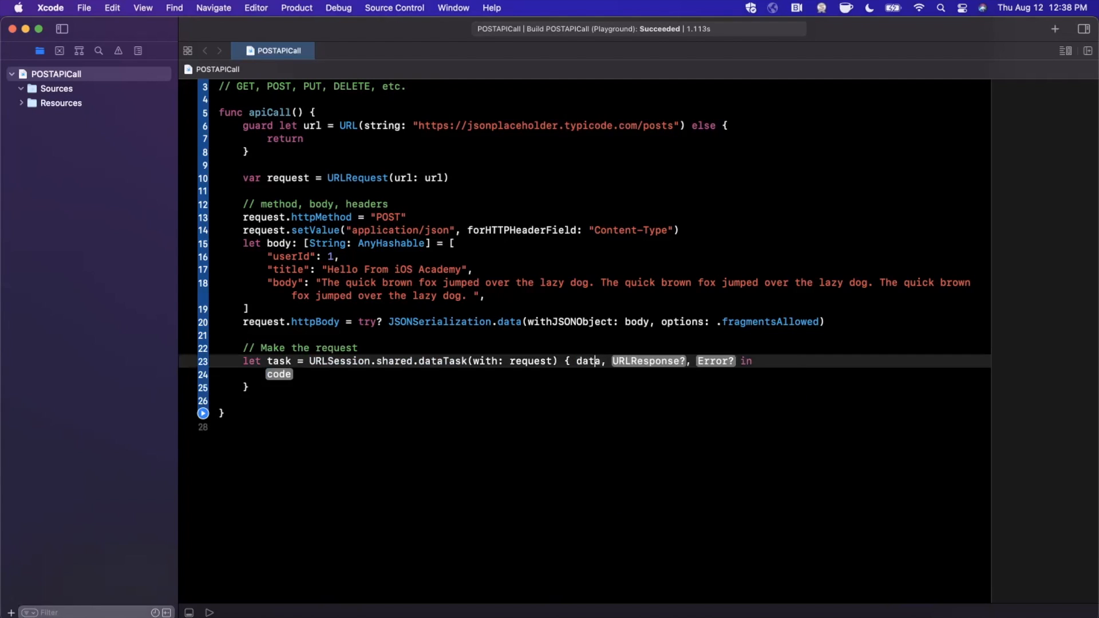
pyautogui.write('_')
pyautogui.press('Tab')
pyautogui.write('error')
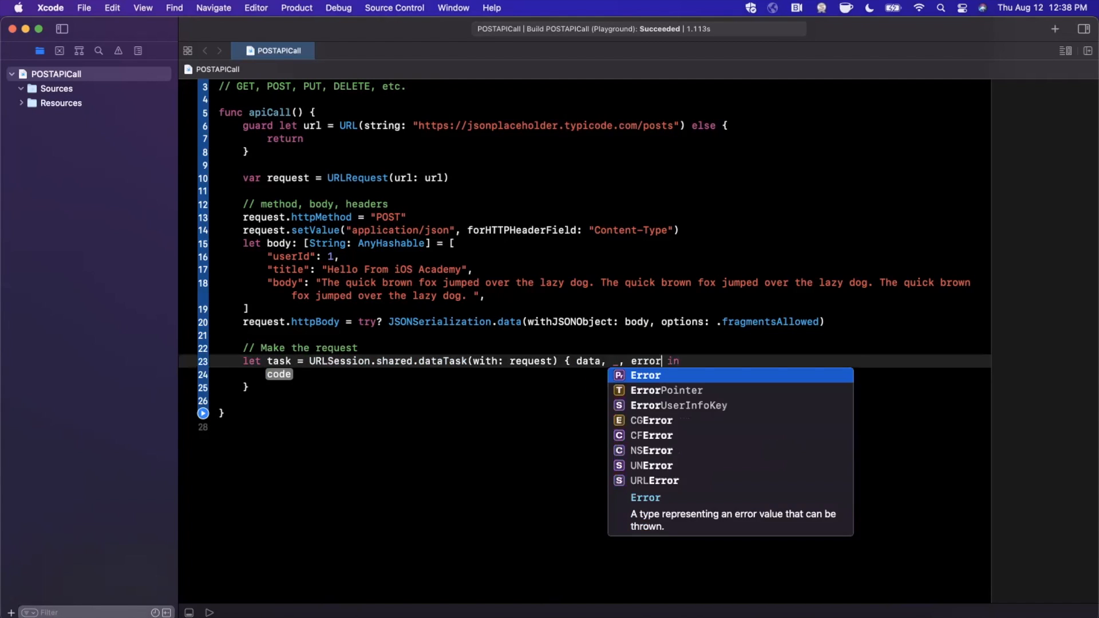
pyautogui.press('Escape')
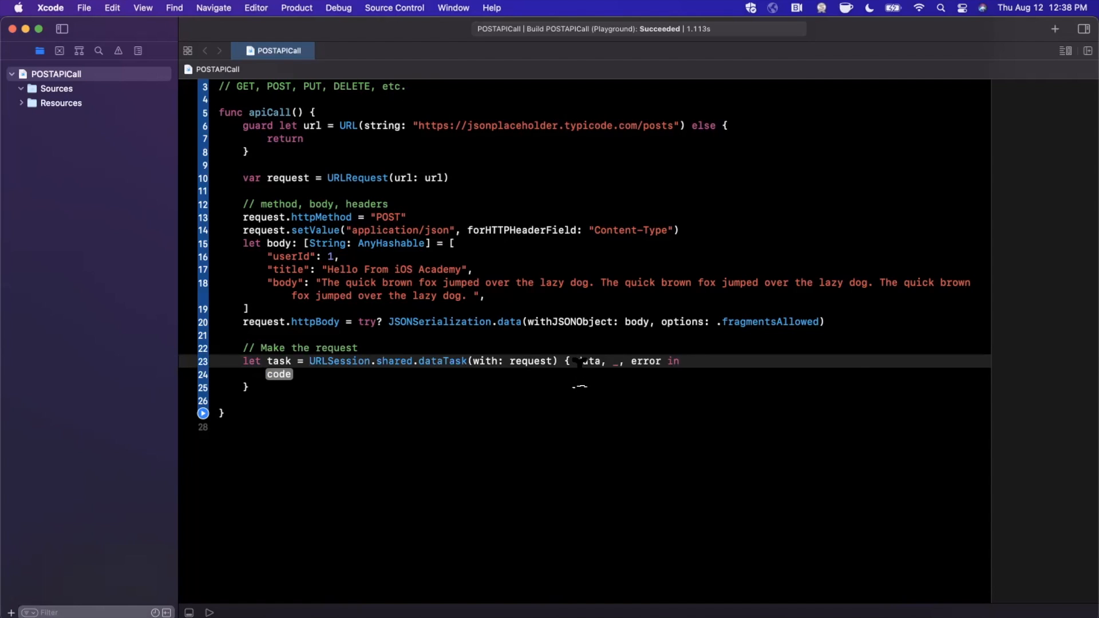
pyautogui.press('Tab')
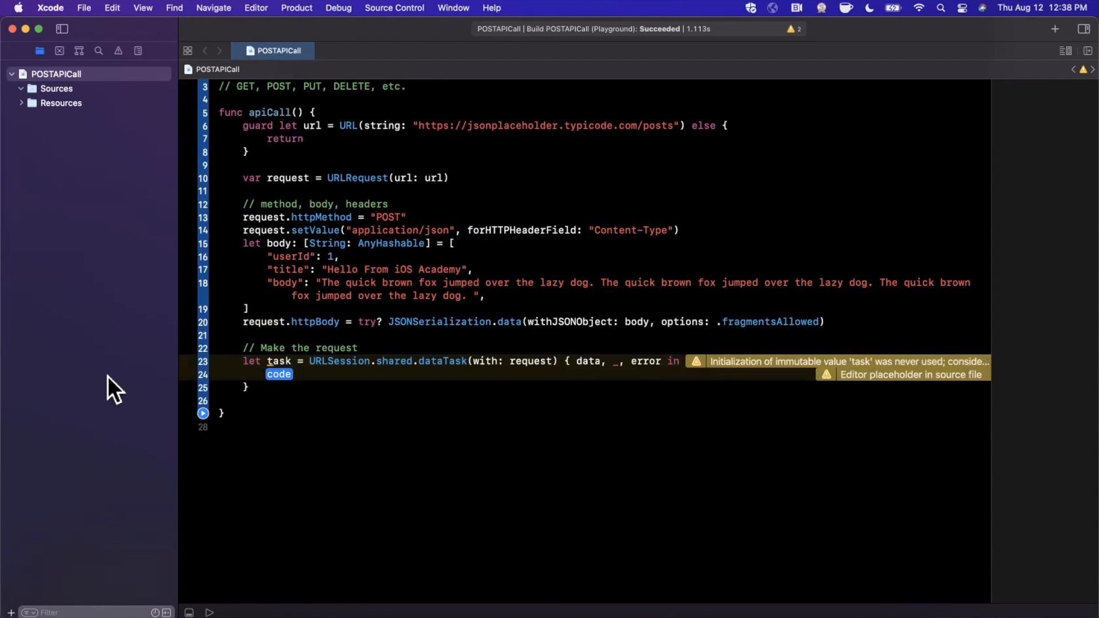
pyautogui.write('guar')
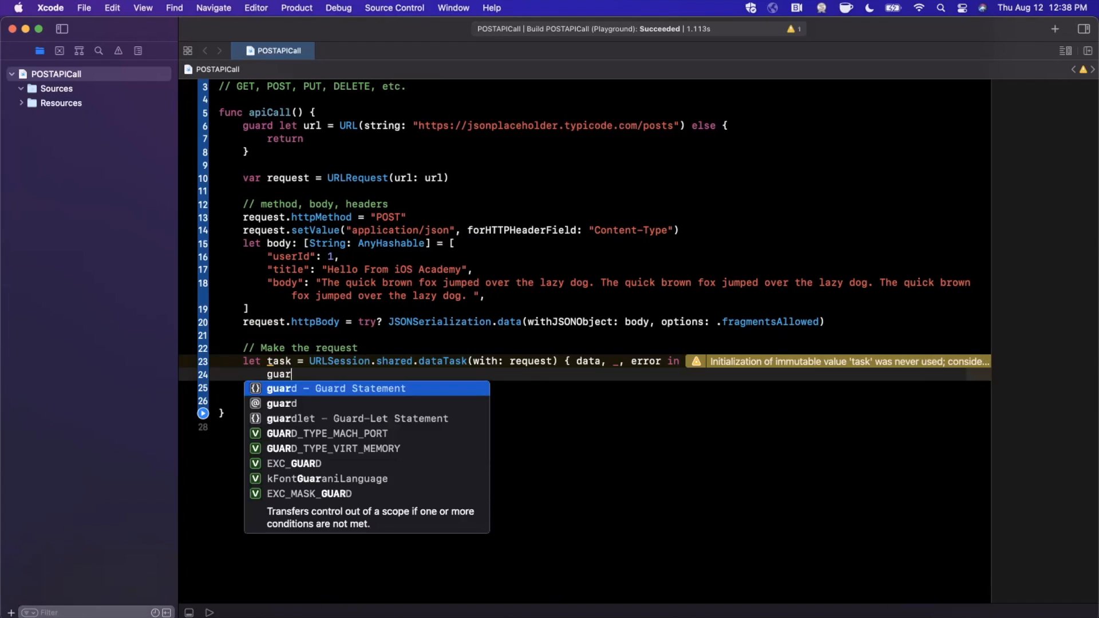
pyautogui.write('d let data = dat')
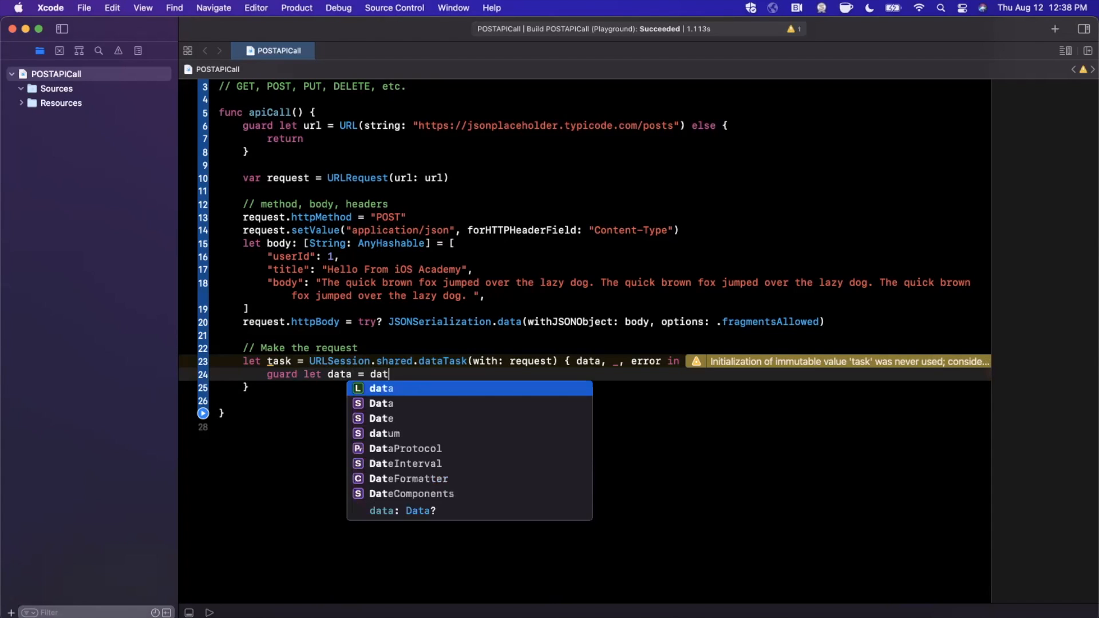
pyautogui.write('a, error ==')
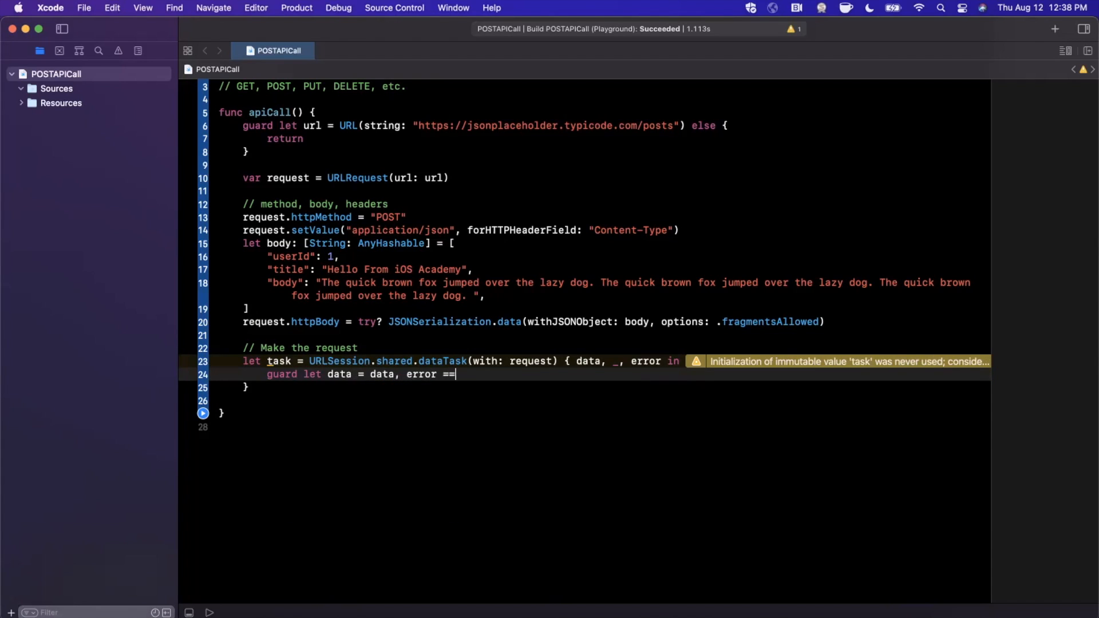
pyautogui.write(' nil else ')
pyautogui.write('{')
# - Guard that data exists and error is nil, then lay out a do block followed by a catch clause
pyautogui.press('Return')
pyautogui.write('ret')
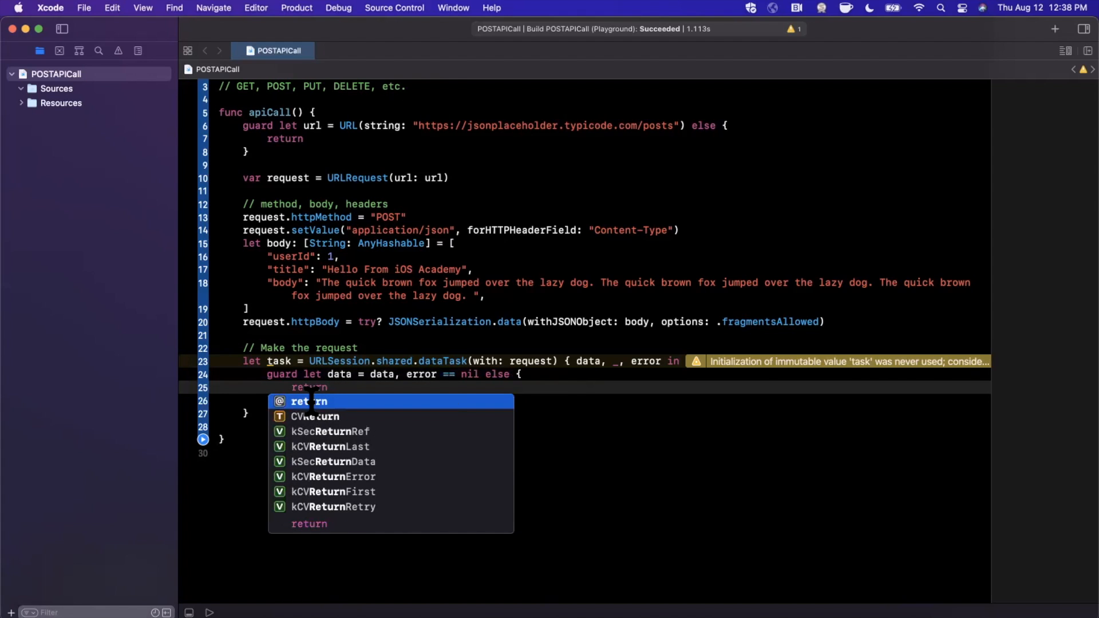
pyautogui.write('urn')
pyautogui.press('Down')
pyautogui.press('Return')
pyautogui.press('Return')
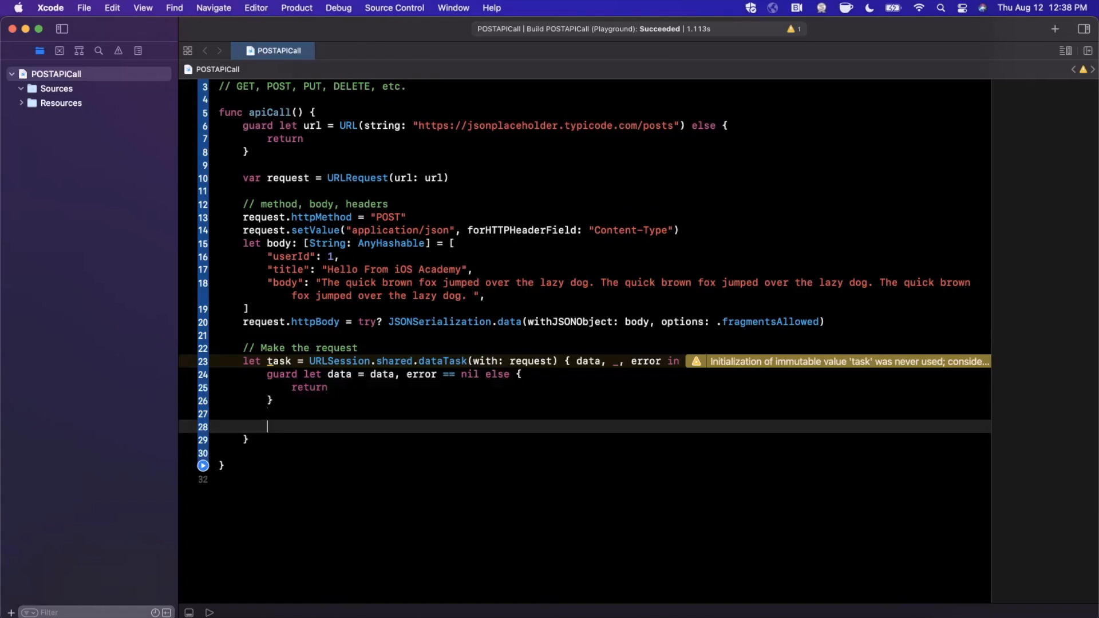
pyautogui.scroll(-2, 585, 343)
pyautogui.write('do {')
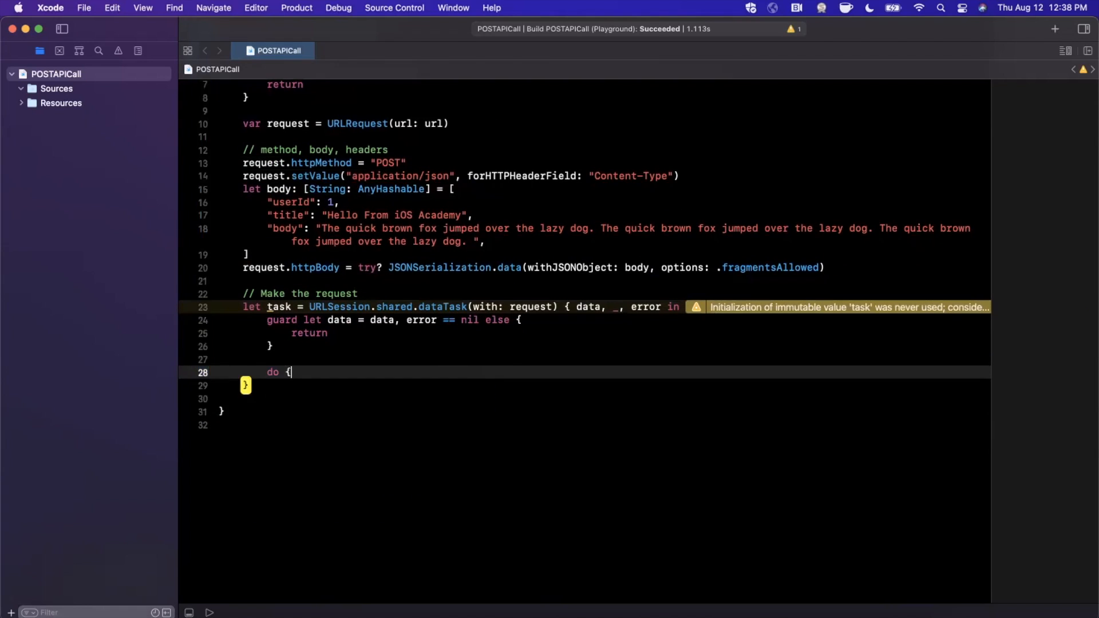
pyautogui.press('Return')
pyautogui.press('Down')
pyautogui.press('Return')
pyautogui.write('catch {')
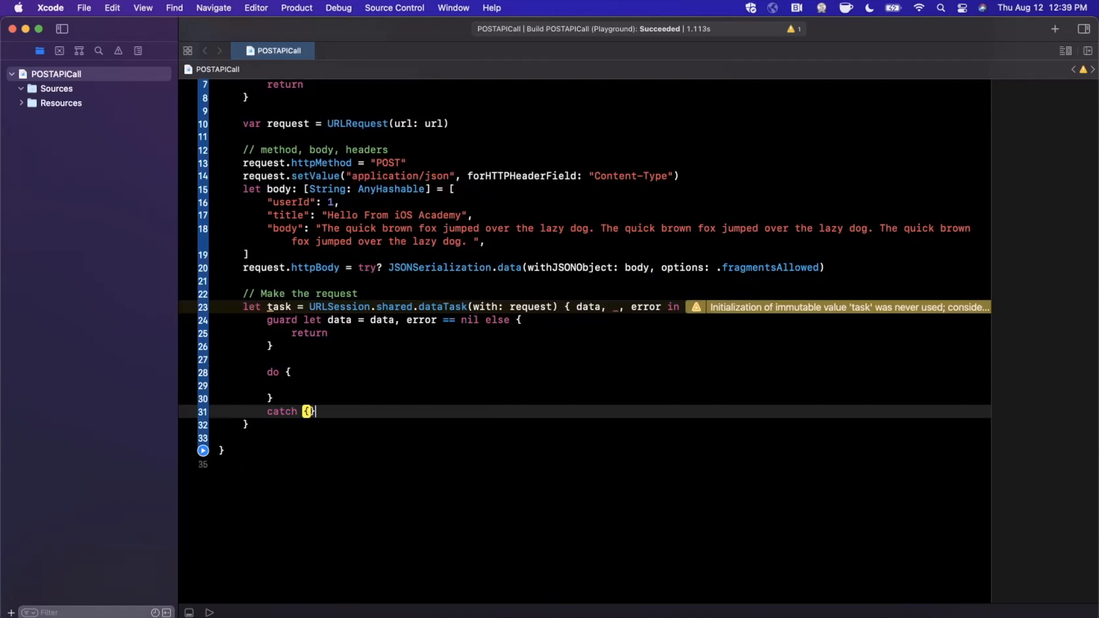
pyautogui.press('Return')
pyautogui.click(342, 385)
pyautogui.write('let response =')
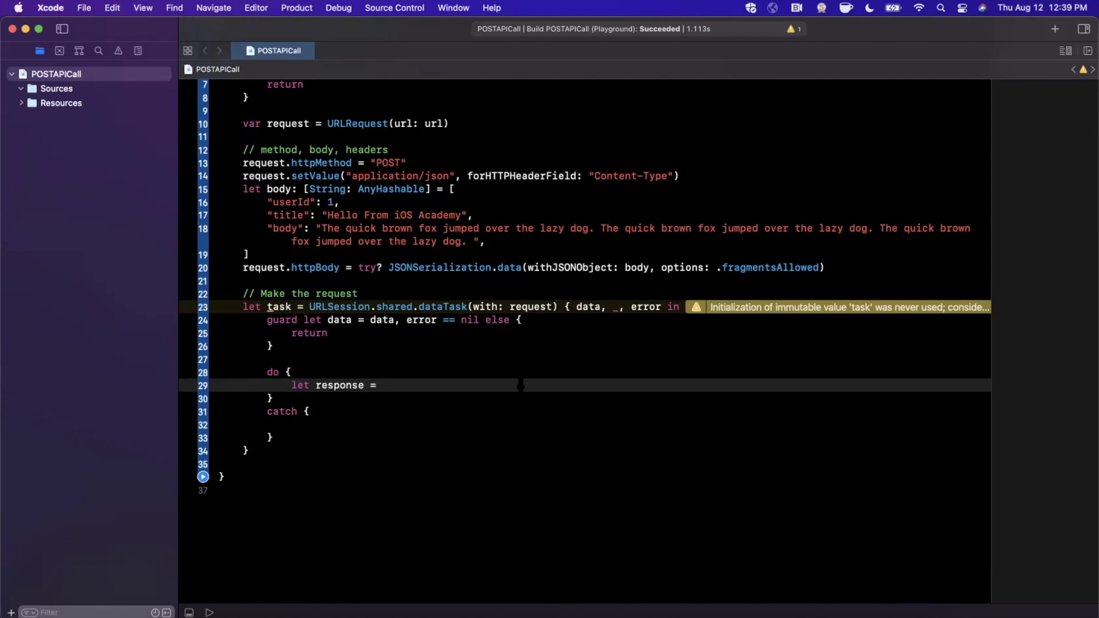
pyautogui.write('JSONS')
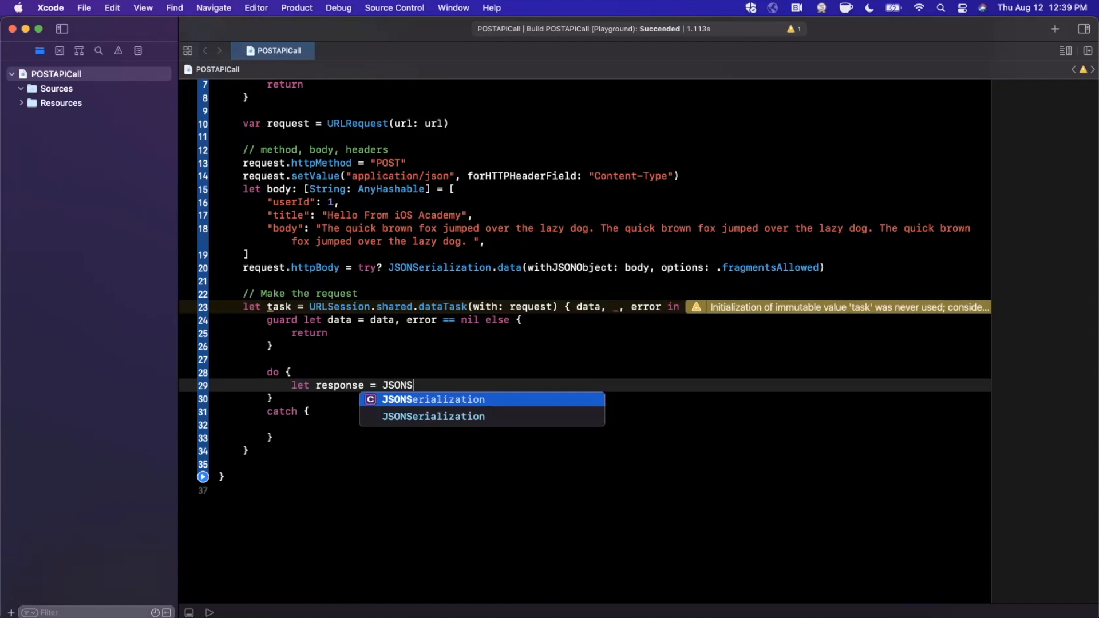
# - Decode data with try JSONSerialization.jsonObject(with: data, options: .allowFragments) inside the do block
pyautogui.press('Tab')
pyautogui.write('.')
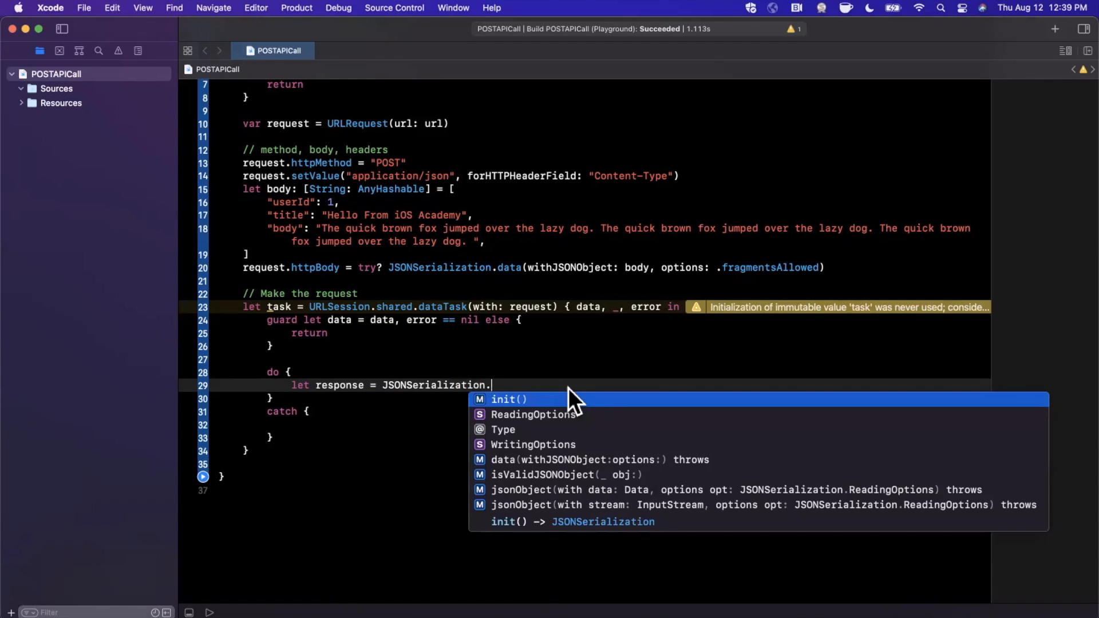
pyautogui.write('jsono')
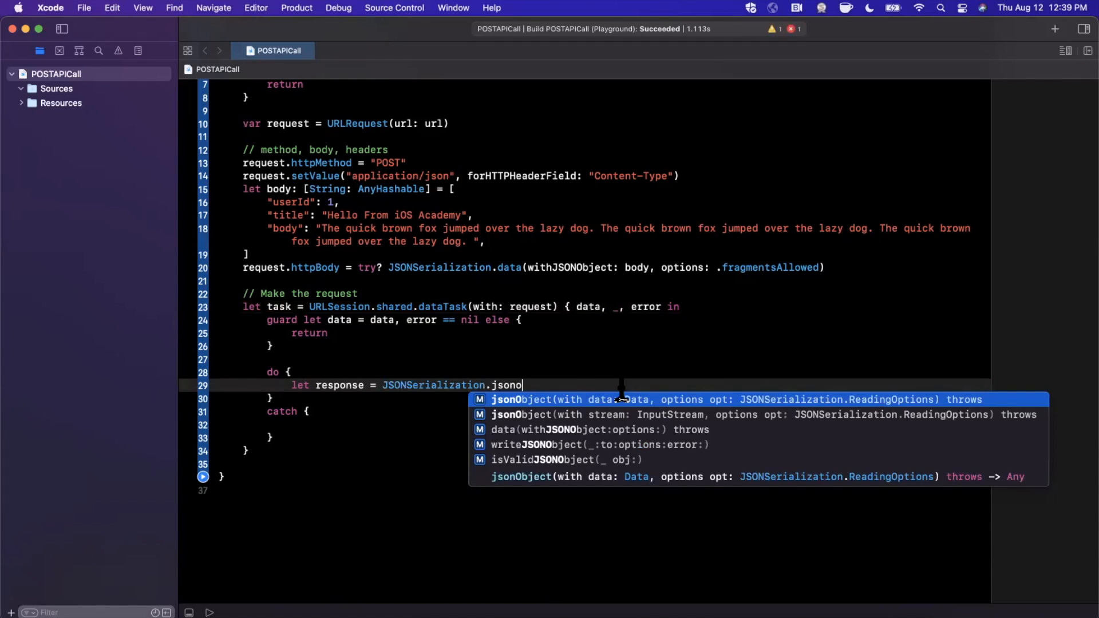
pyautogui.press('Down')
pyautogui.press('Up')
pyautogui.press('Return')
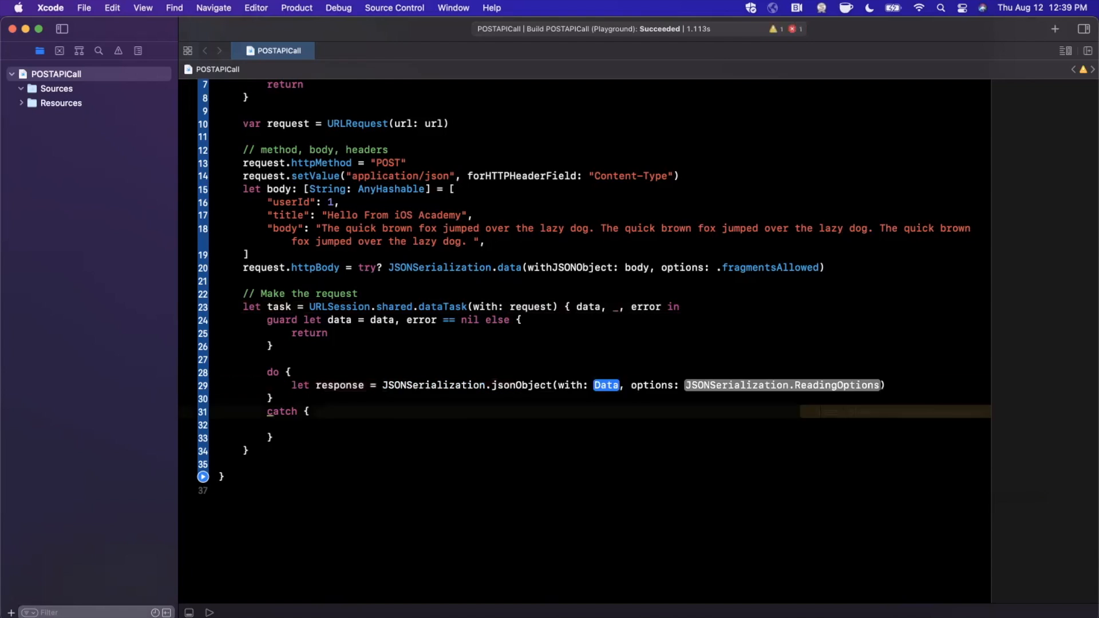
pyautogui.write('data')
pyautogui.press('Tab')
pyautogui.write('.')
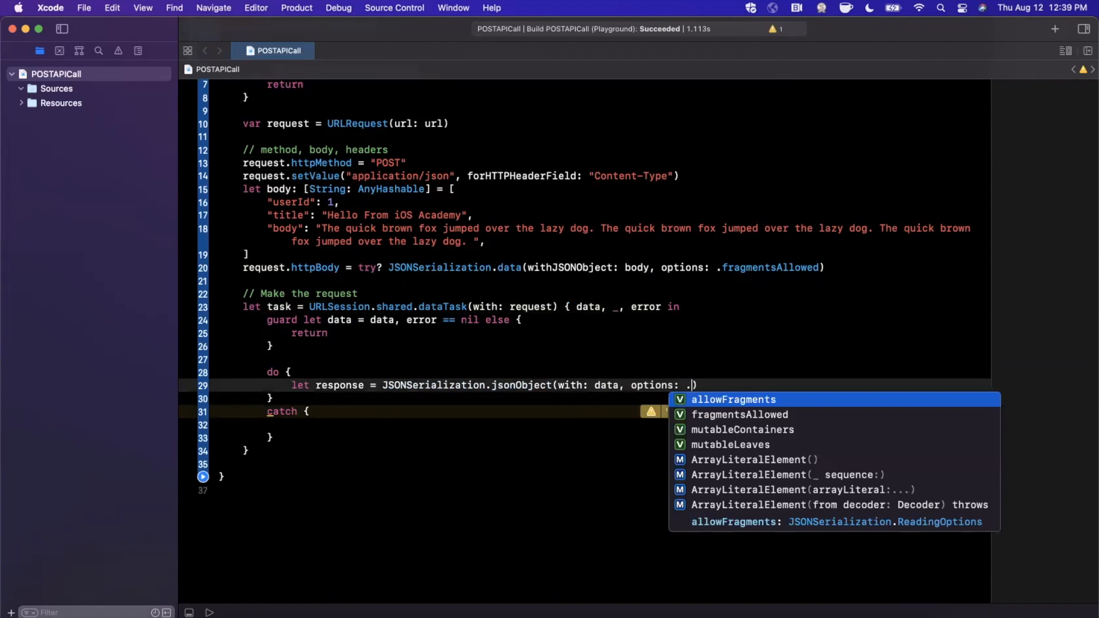
pyautogui.write('a')
pyautogui.press('BackSpace')
pyautogui.write('r')
pyautogui.press('BackSpace')
pyautogui.write('frag')
pyautogui.press('Down')
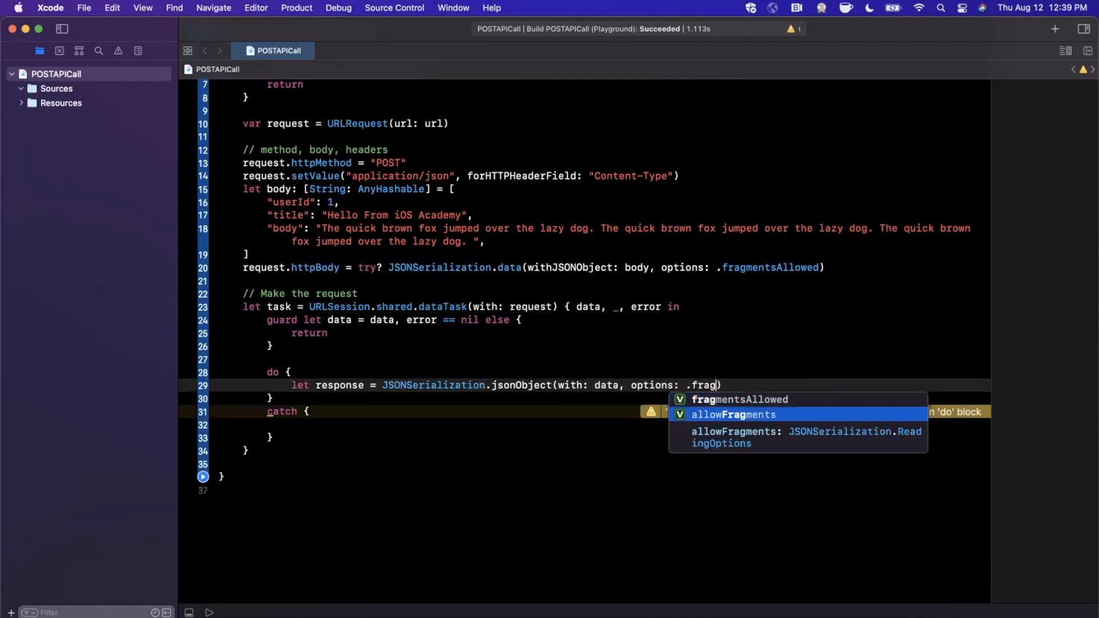
pyautogui.press('Return')
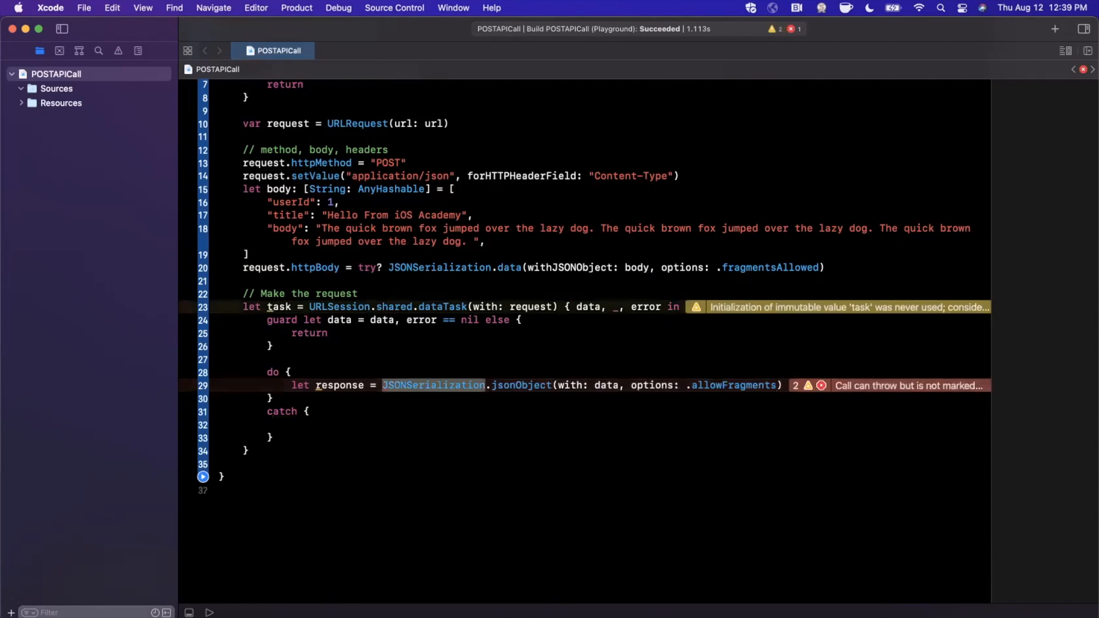
pyautogui.write('try ')
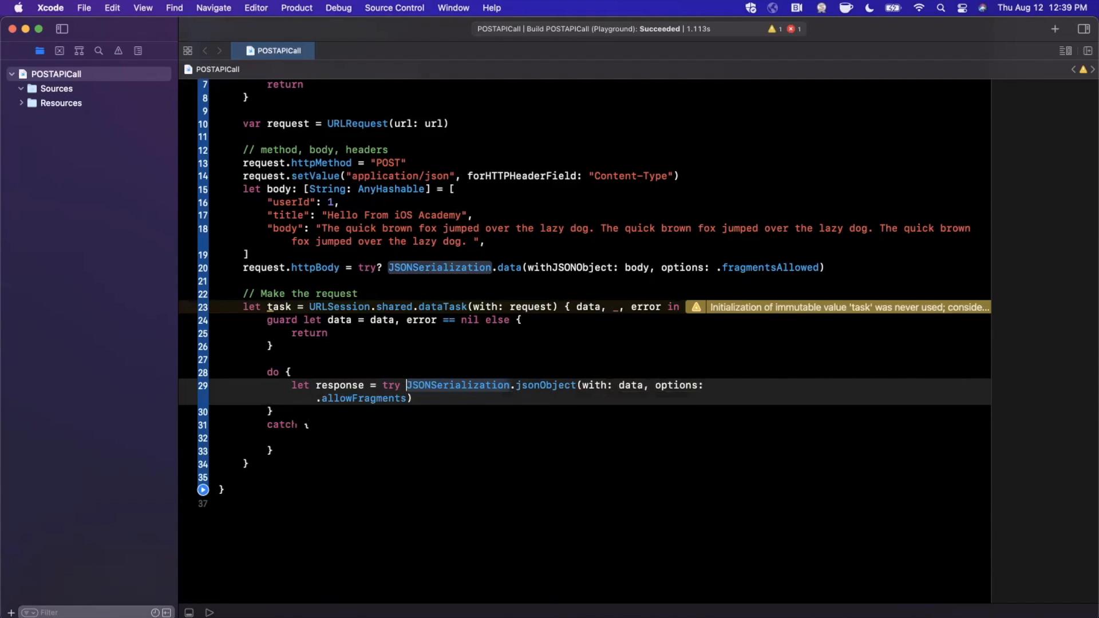
pyautogui.write('{')
# - Add print(error) in the catch block and a line for printing the response in the do block
pyautogui.press('Return')
pyautogui.write('p')
pyautogui.press('super+z')
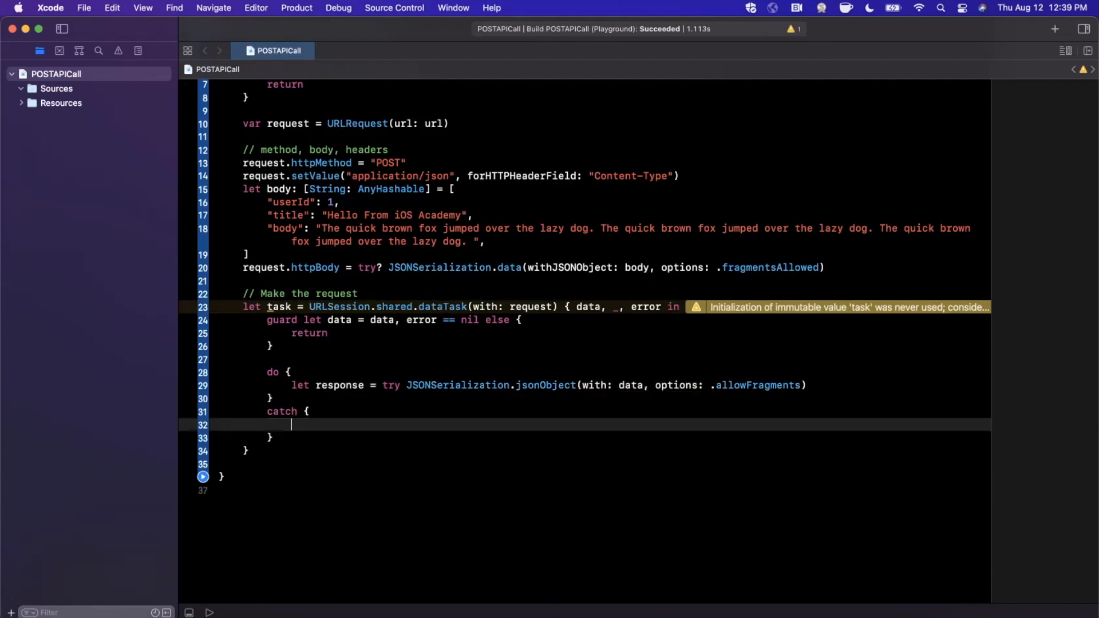
pyautogui.write('print(error')
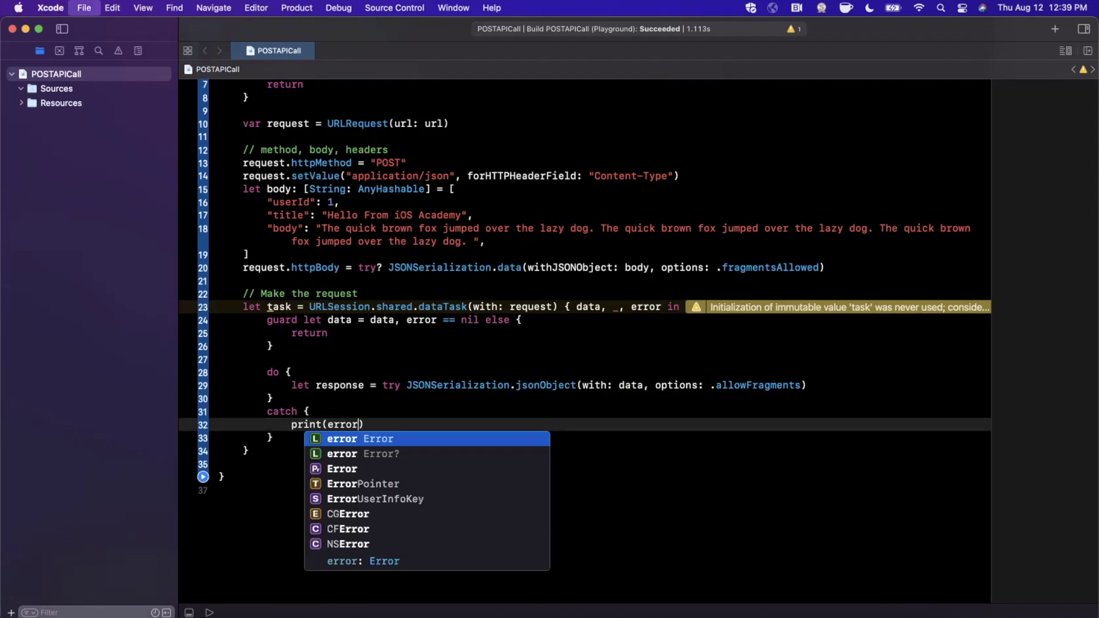
pyautogui.press('super+s')
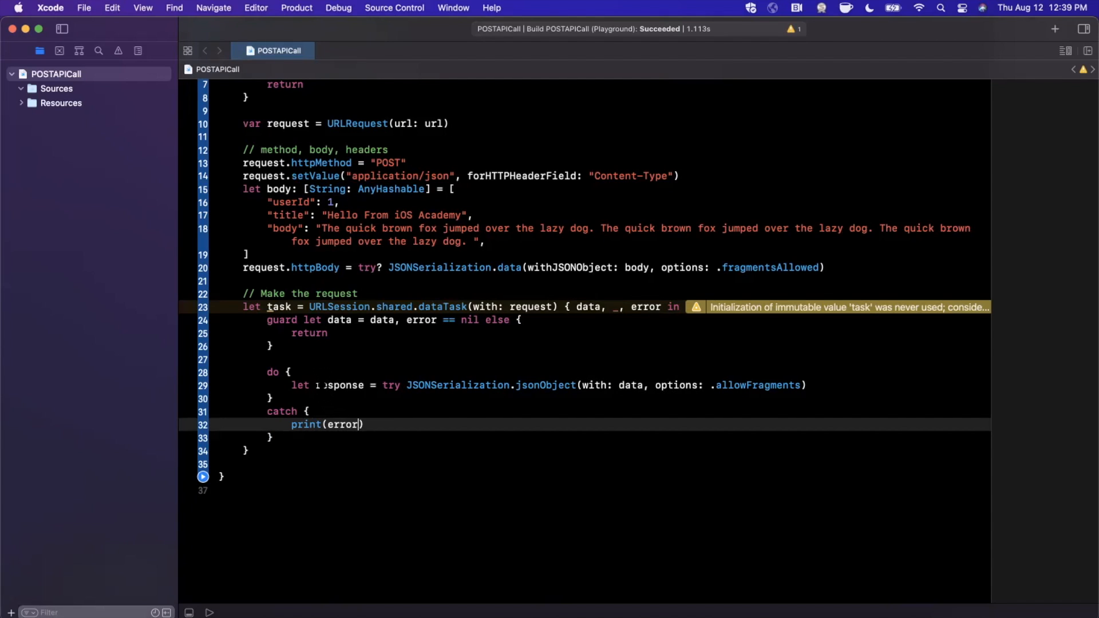
pyautogui.moveTo(614, 386); pyautogui.dragTo(316, 384)
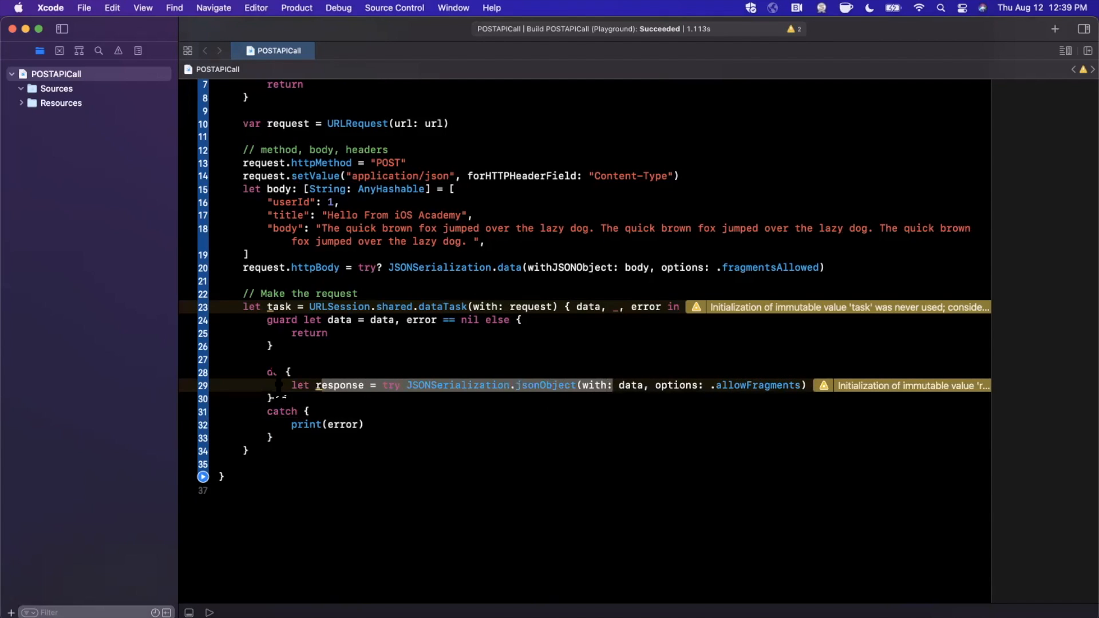
pyautogui.press('super+Right')
pyautogui.press('Return')
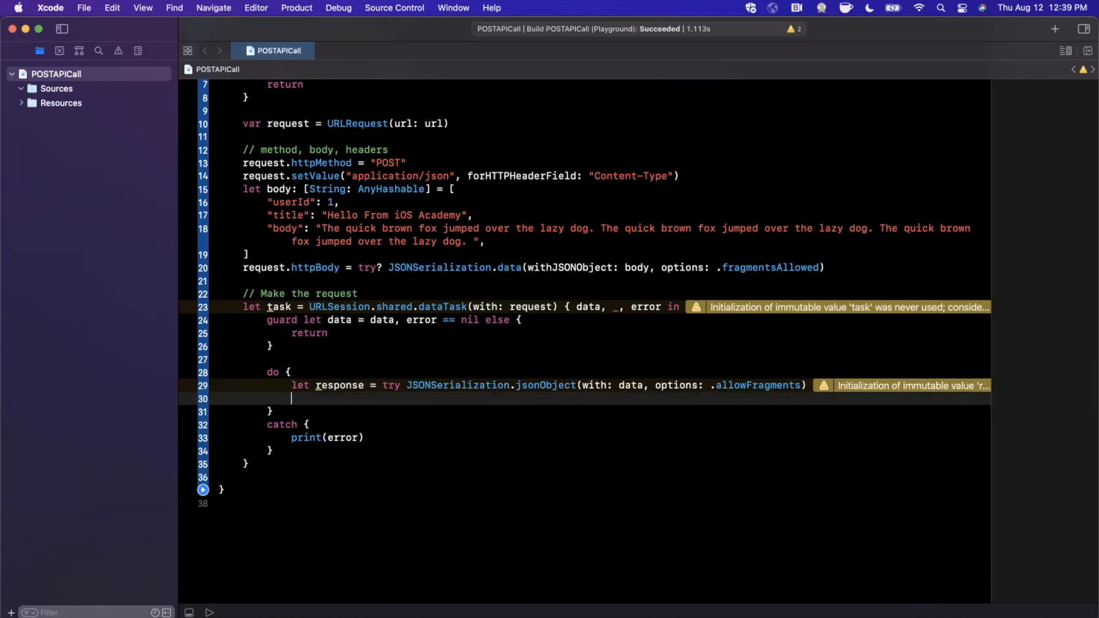
pyautogui.write('print()')
pyautogui.write('response)')
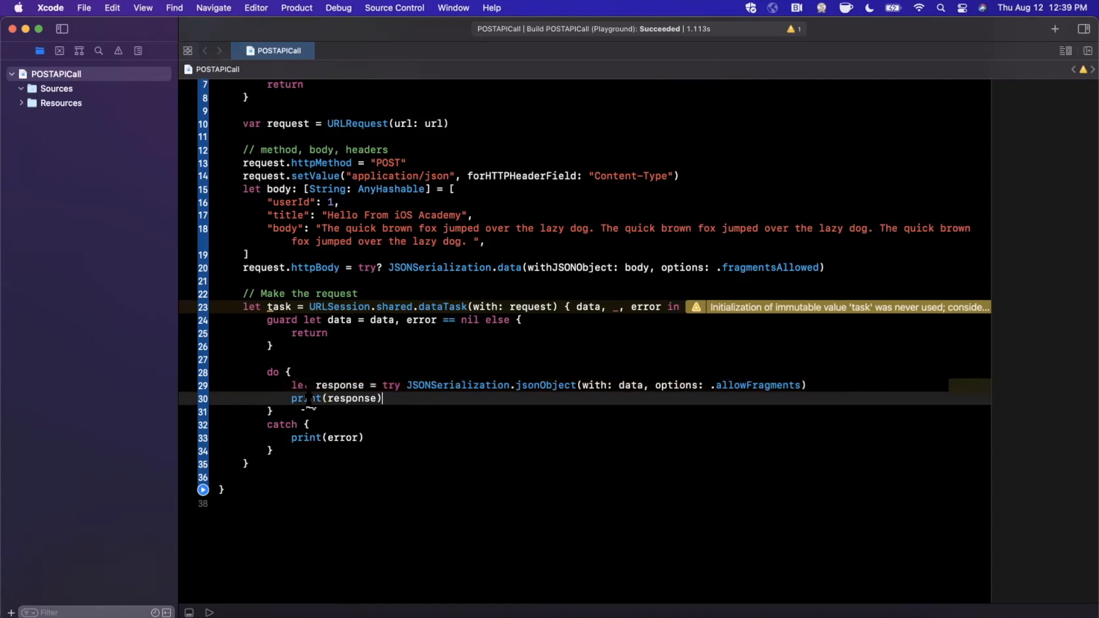
pyautogui.scroll(-4, 308, 406)
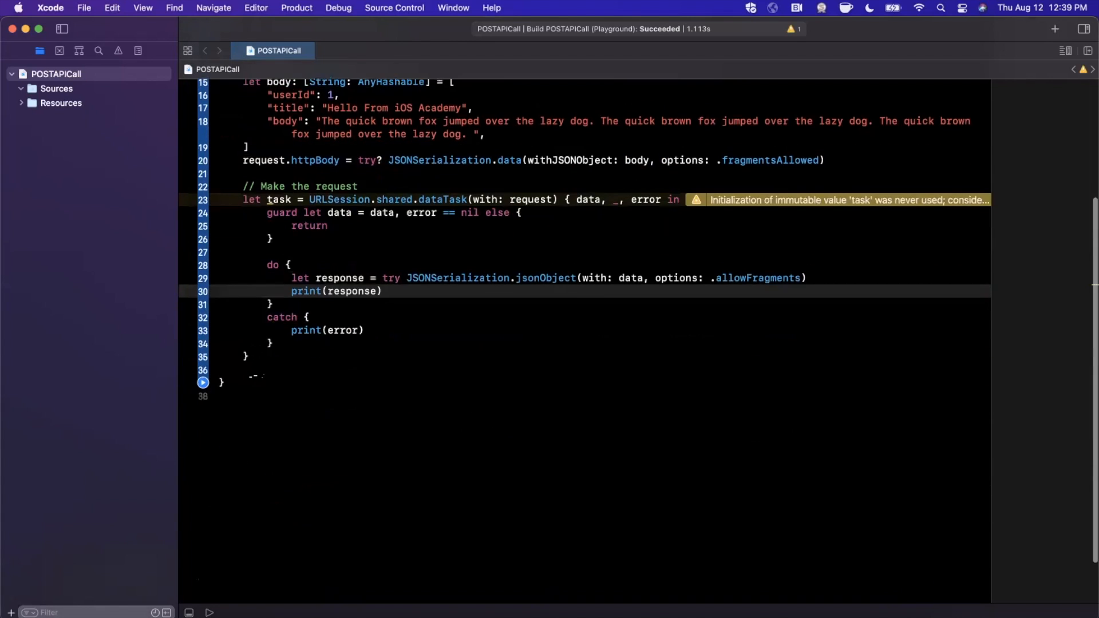
# - Start the data task with task.resume() after the closure
pyautogui.click(256, 369)
pyautogui.write('task')
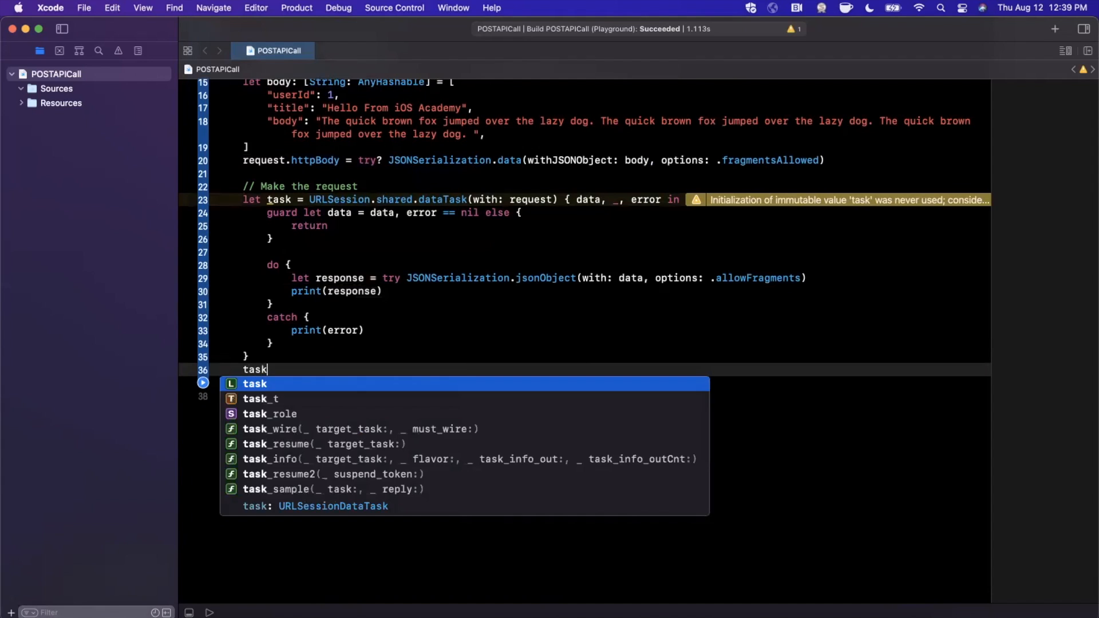
pyautogui.write('.re')
pyautogui.press('Return')
pyautogui.press('super+z')
pyautogui.write('su')
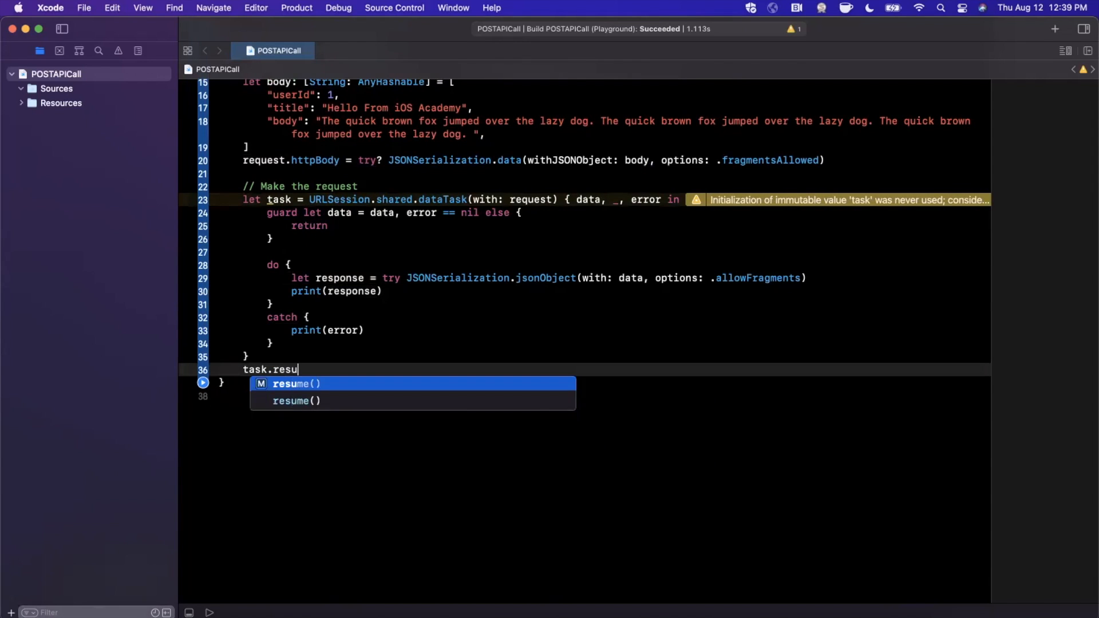
pyautogui.press('Return')
pyautogui.scroll(8, 258, 378)
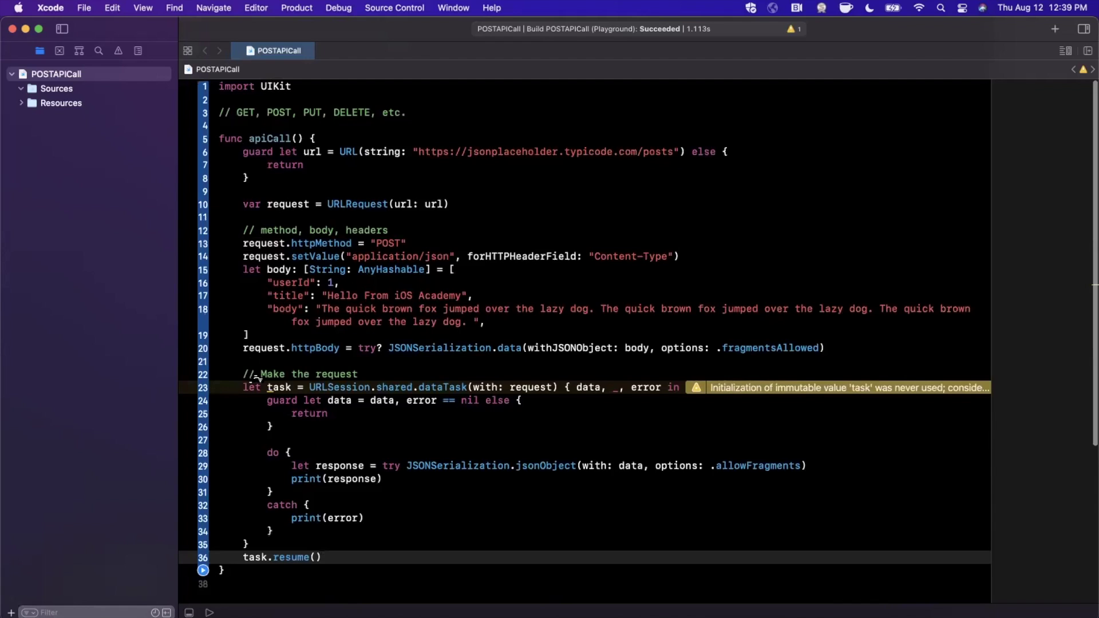
pyautogui.scroll(-2, 258, 378)
pyautogui.scroll(-1, 256, 378)
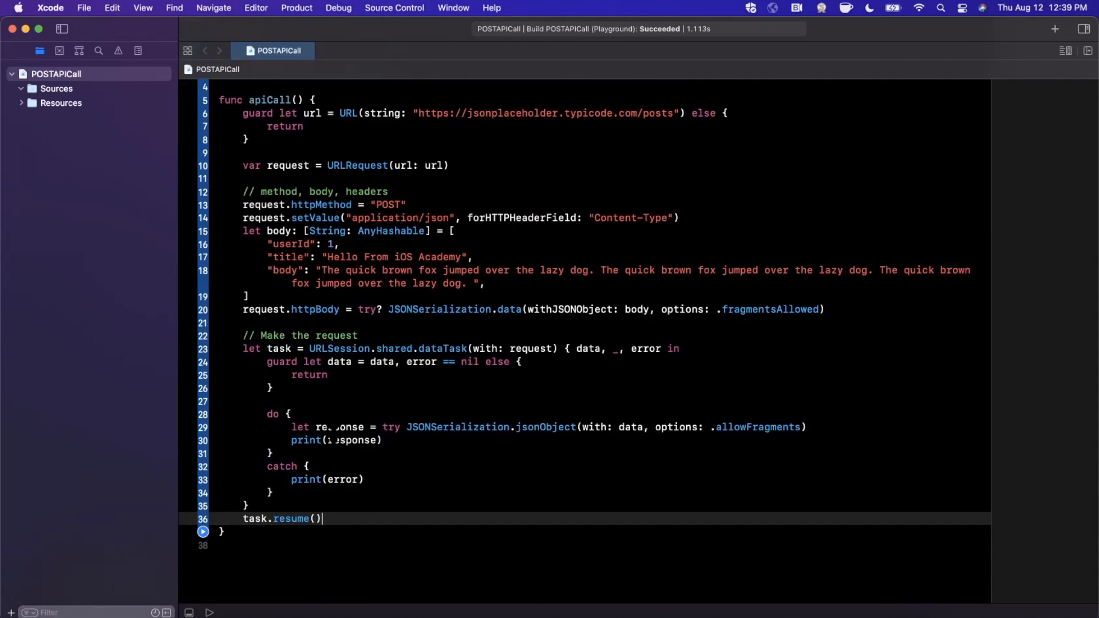
# - Print "SUCCESS: \(response)" and reveal the console output area
pyautogui.doubleClick(353, 440)
pyautogui.write('"sUCC')
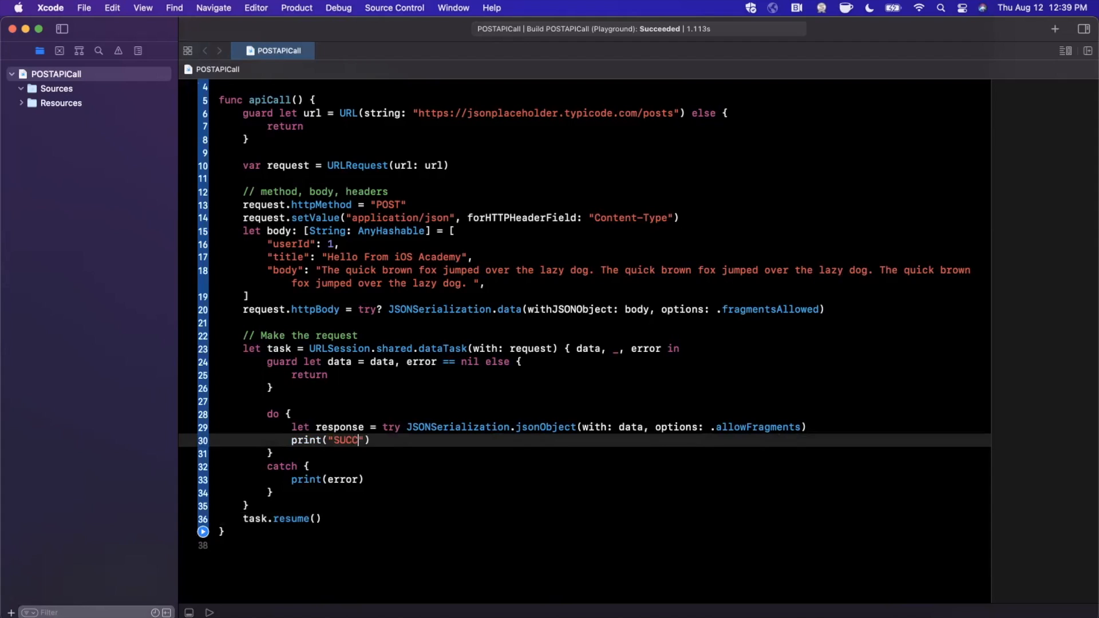
pyautogui.write('S: \\)')
pyautogui.press('BackSpace')
pyautogui.write('(response')
pyautogui.press('super+s')
pyautogui.press('super+shift+y')
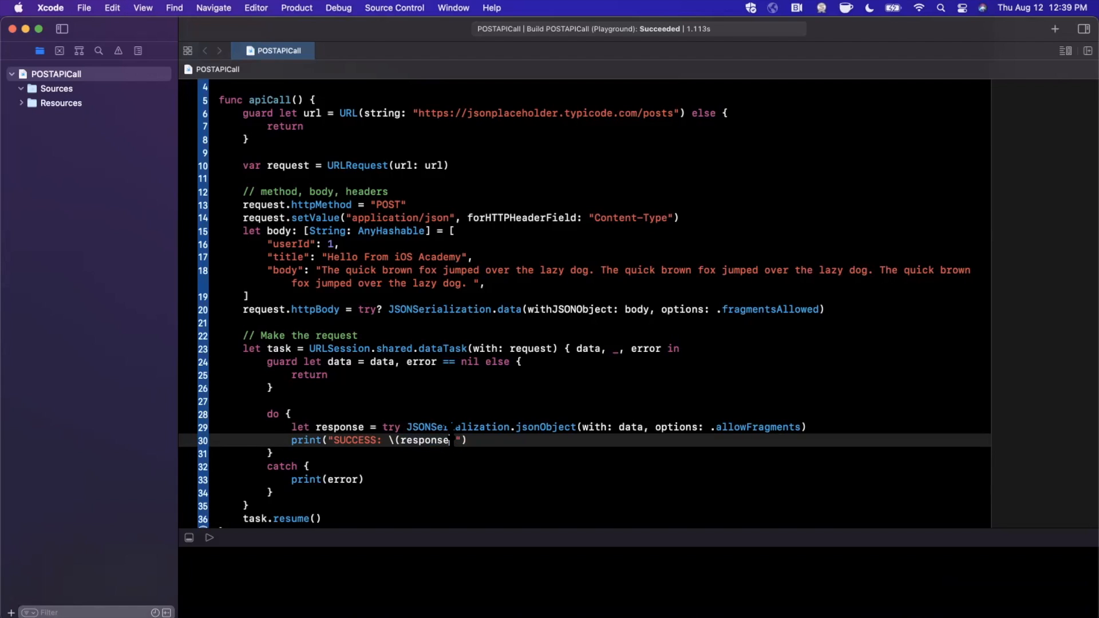
pyautogui.scroll(-4, 584, 300)
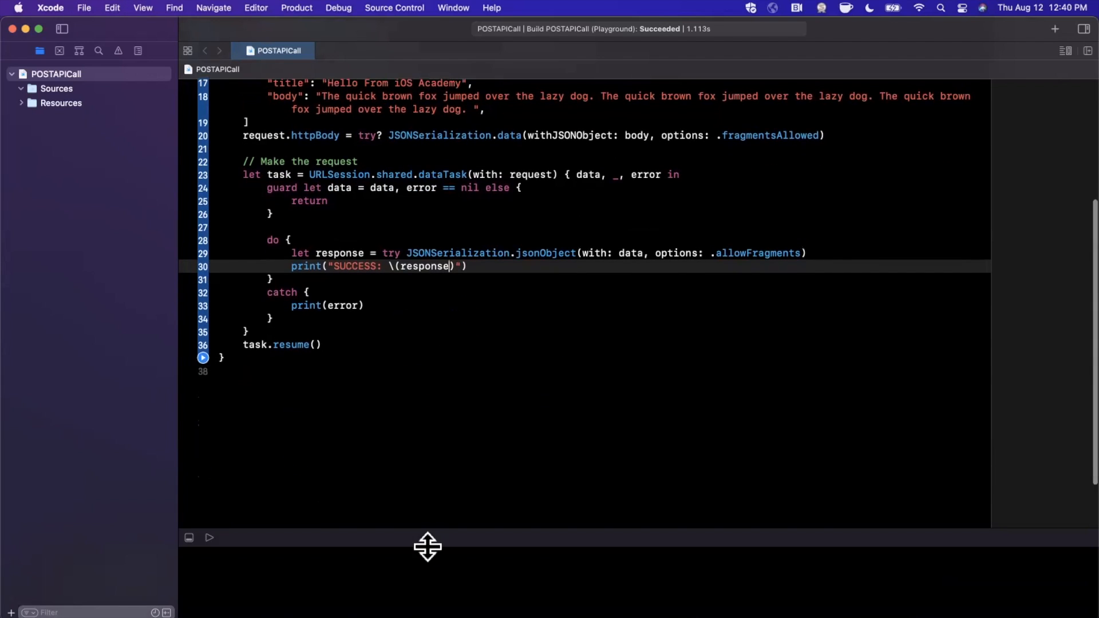
# - Make the console taller and call apiCall() at the end of the playground
pyautogui.moveTo(428, 537); pyautogui.dragTo(428, 440)
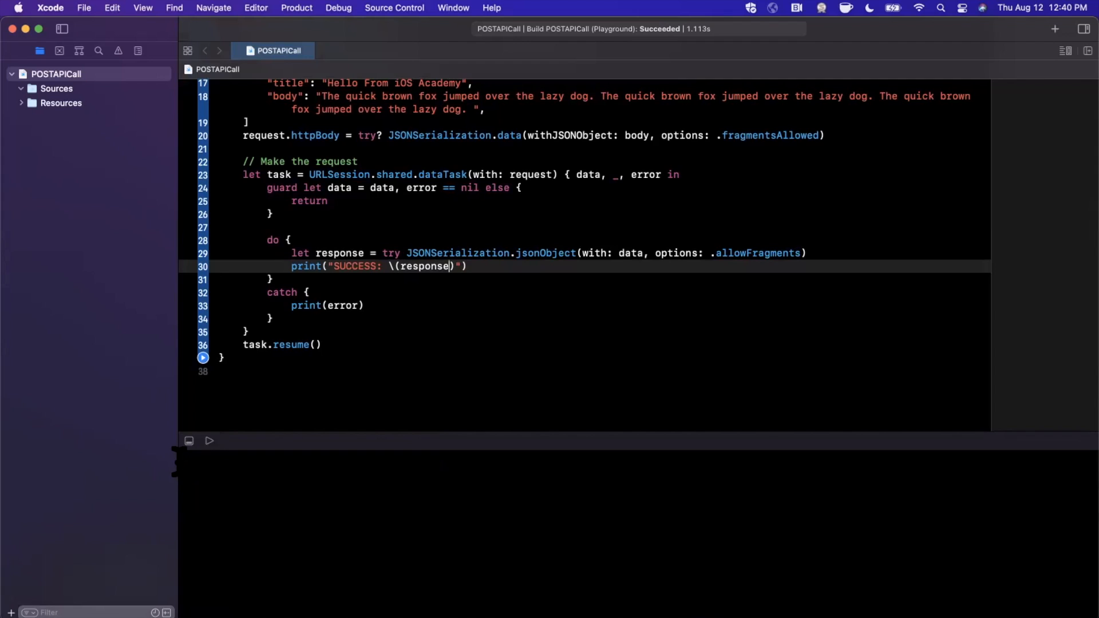
pyautogui.click(429, 365)
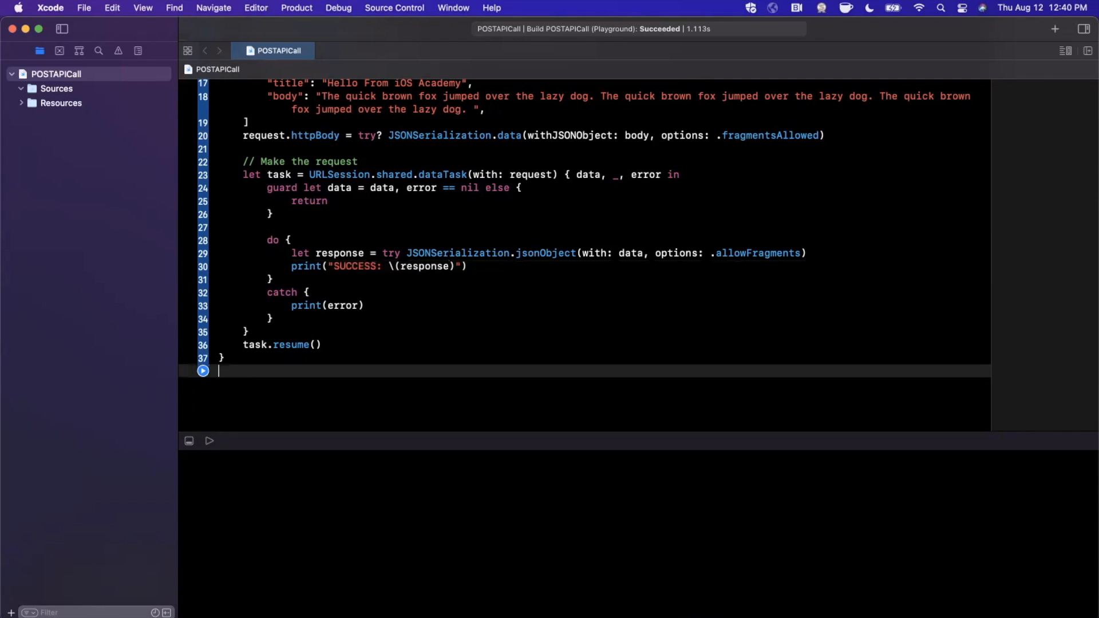
pyautogui.press('Return')
pyautogui.press('Return')
pyautogui.write('api')
pyautogui.press('Return')
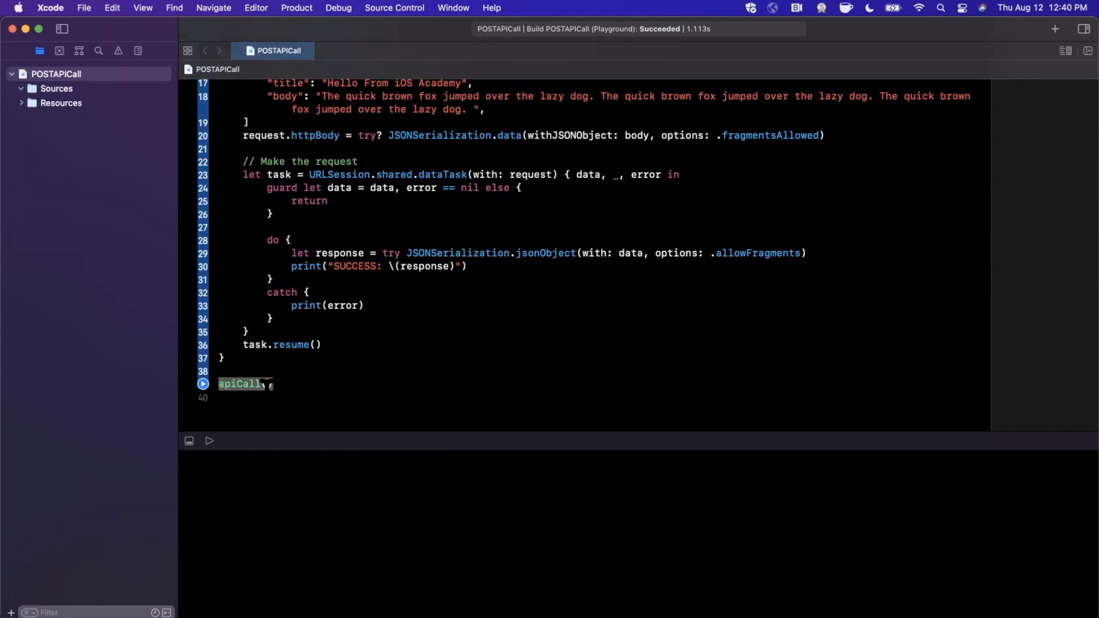
pyautogui.scroll(10, 245, 384)
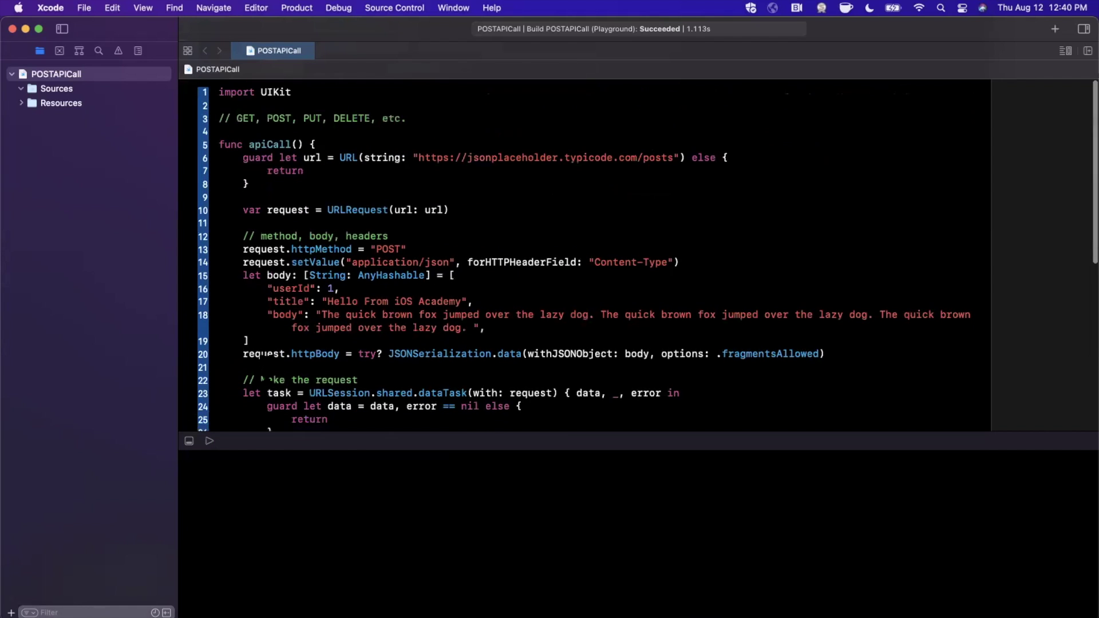
# - Rename the function and its call to makePOSTRequest() and run the playground
pyautogui.doubleClick(273, 139)
pyautogui.write('makePOSTRequest')
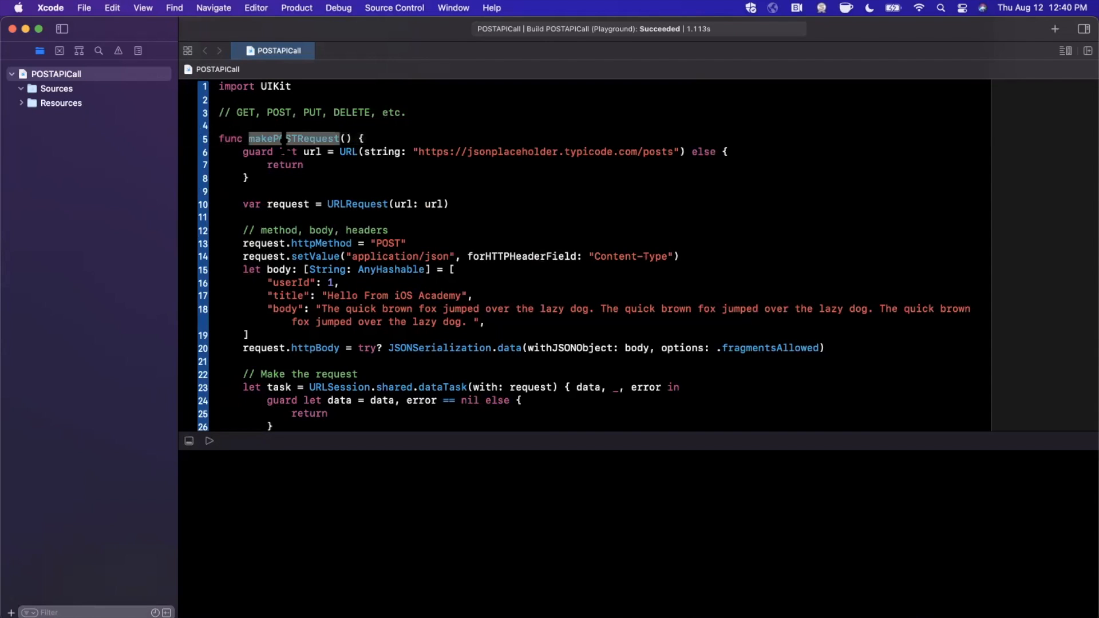
pyautogui.scroll(-10, 549, 257)
pyautogui.scroll(-3, 550, 257)
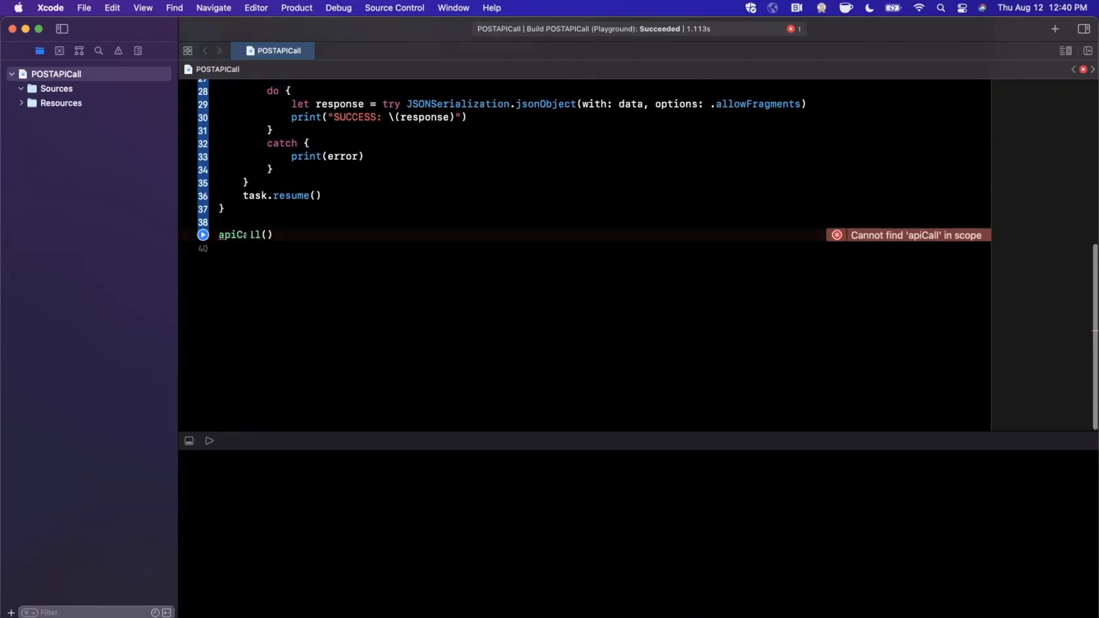
pyautogui.doubleClick(241, 234)
pyautogui.write('makePOSTRequest')
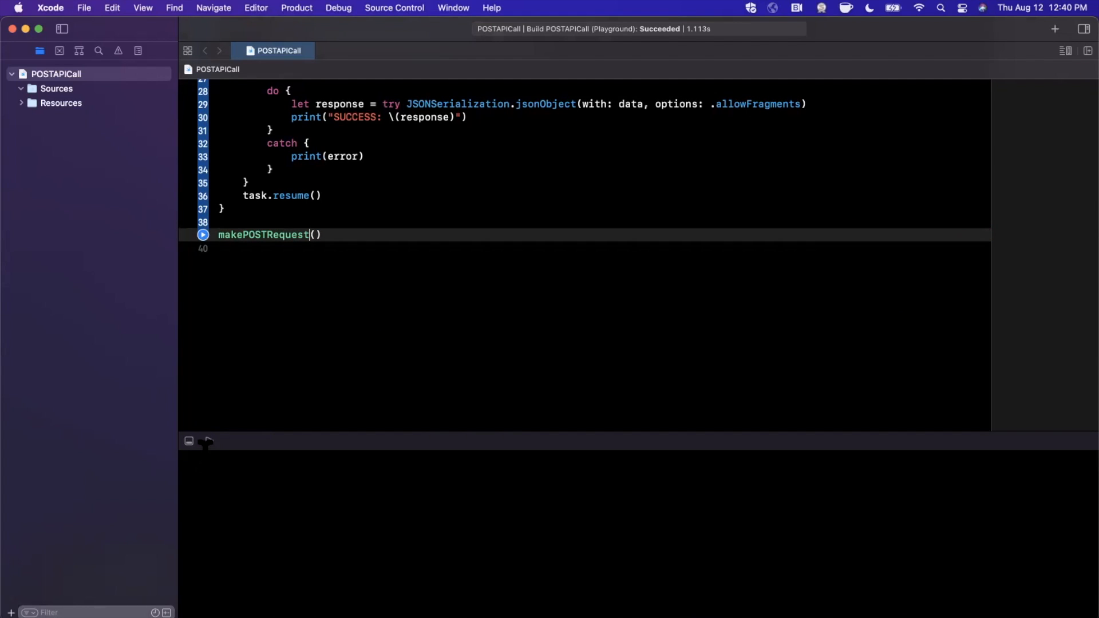
pyautogui.click(208, 441)
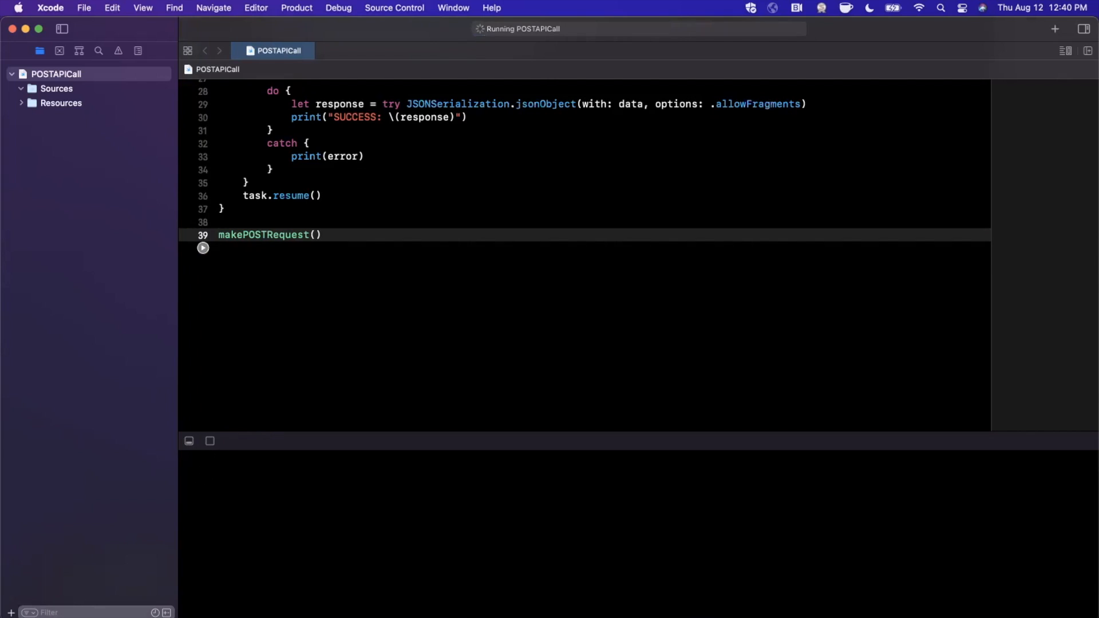
pyautogui.scroll(8, 584, 258)
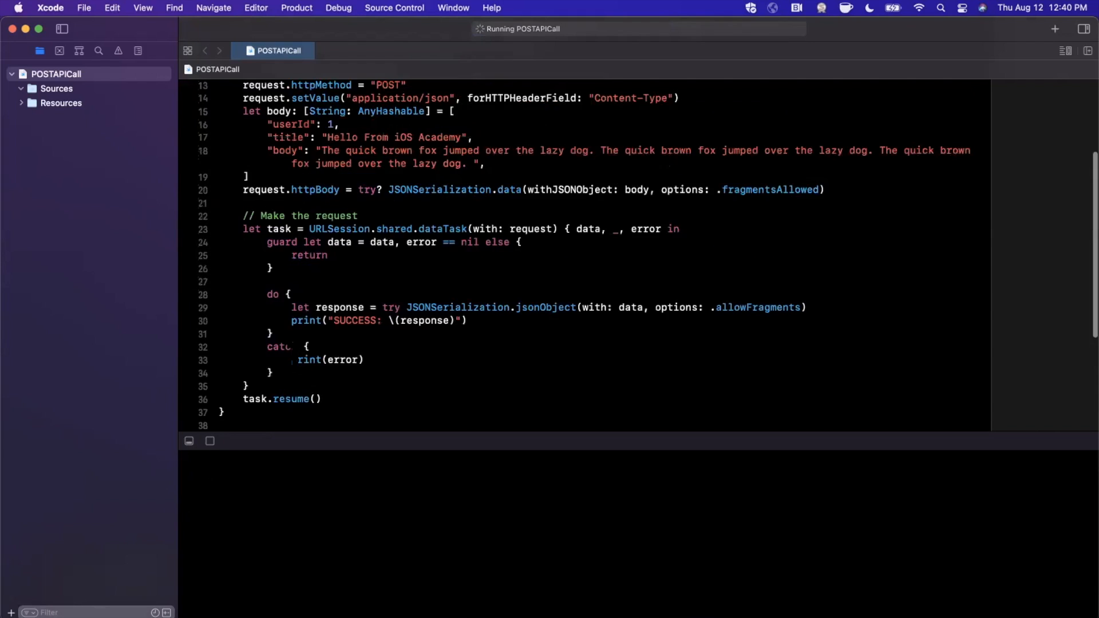
pyautogui.scroll(-2, 585, 258)
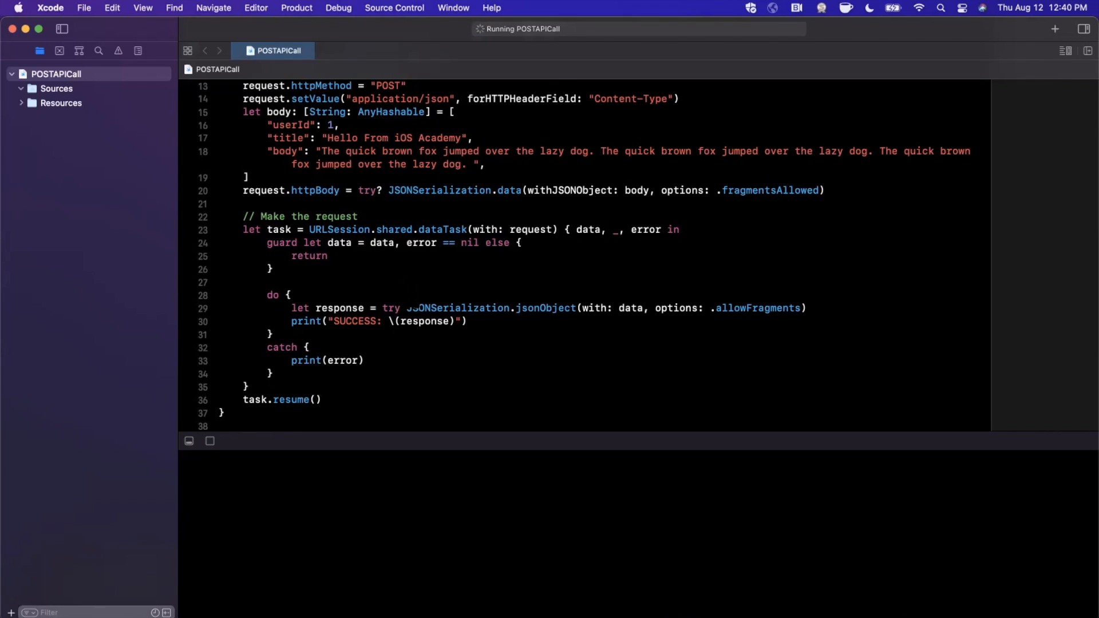
pyautogui.scroll(-2, 413, 308)
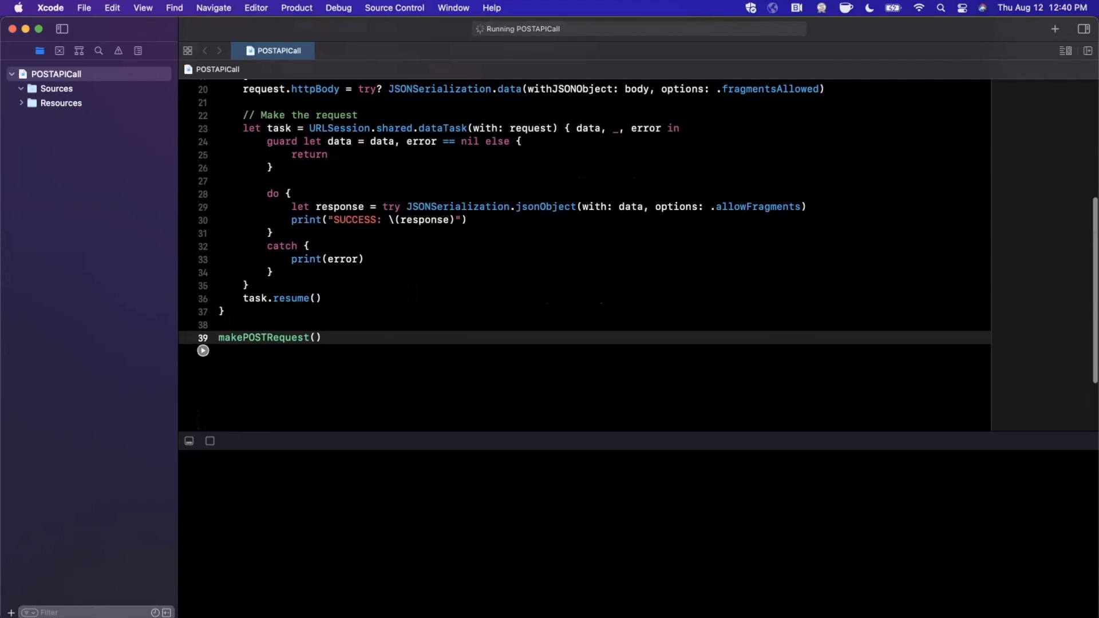
pyautogui.scroll(8, 413, 308)
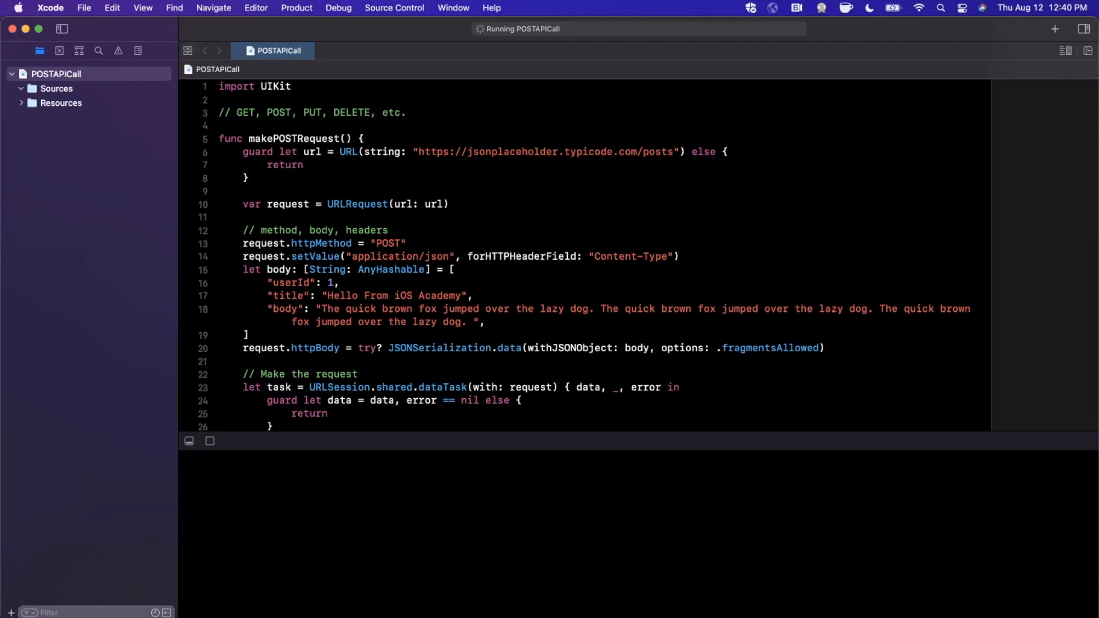
# - Place the caret after the URL guard while the playground runs
pyautogui.click(249, 178)
# - Add print("Making api call...") after the guard; console shows SUCCESS with id 101
pyautogui.press('Return')
pyautogui.press('Return')
pyautogui.write('print()')
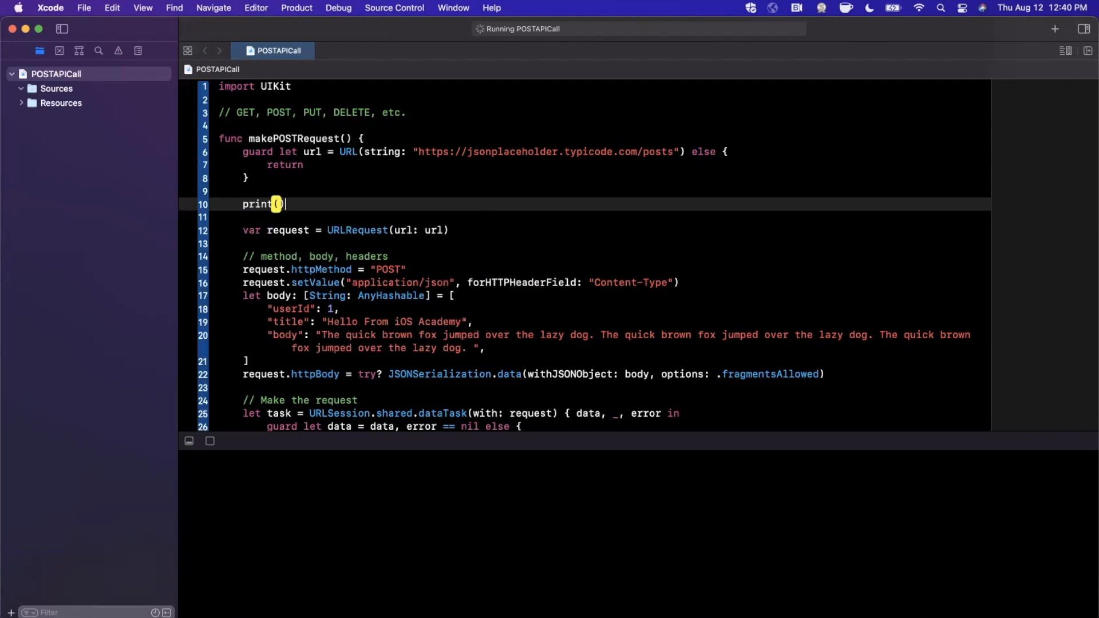
pyautogui.write('"')
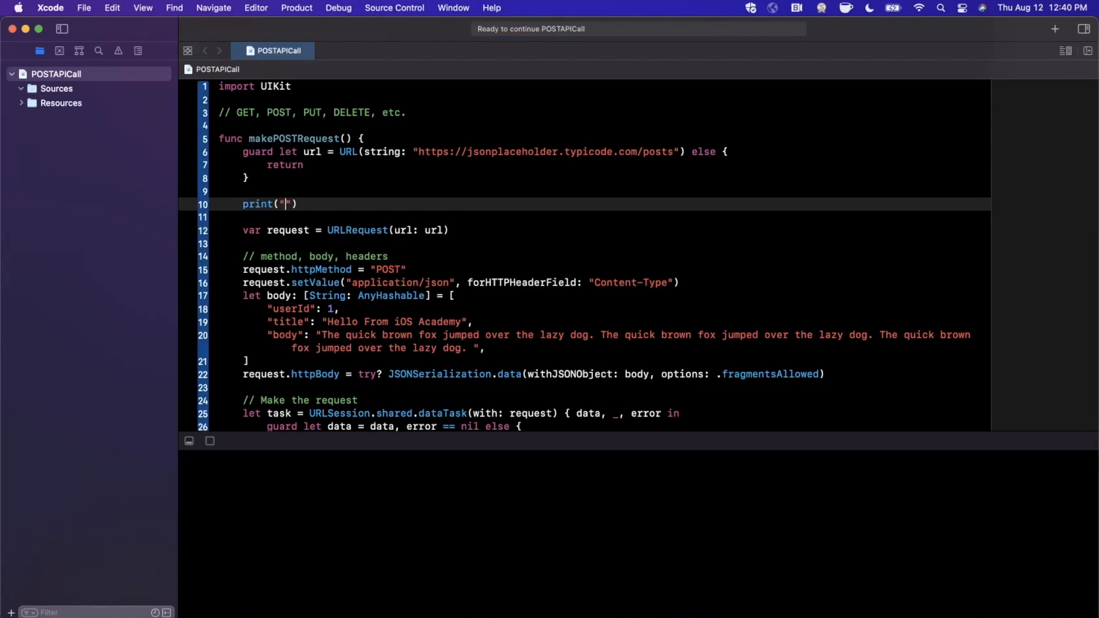
pyautogui.write('MMak')
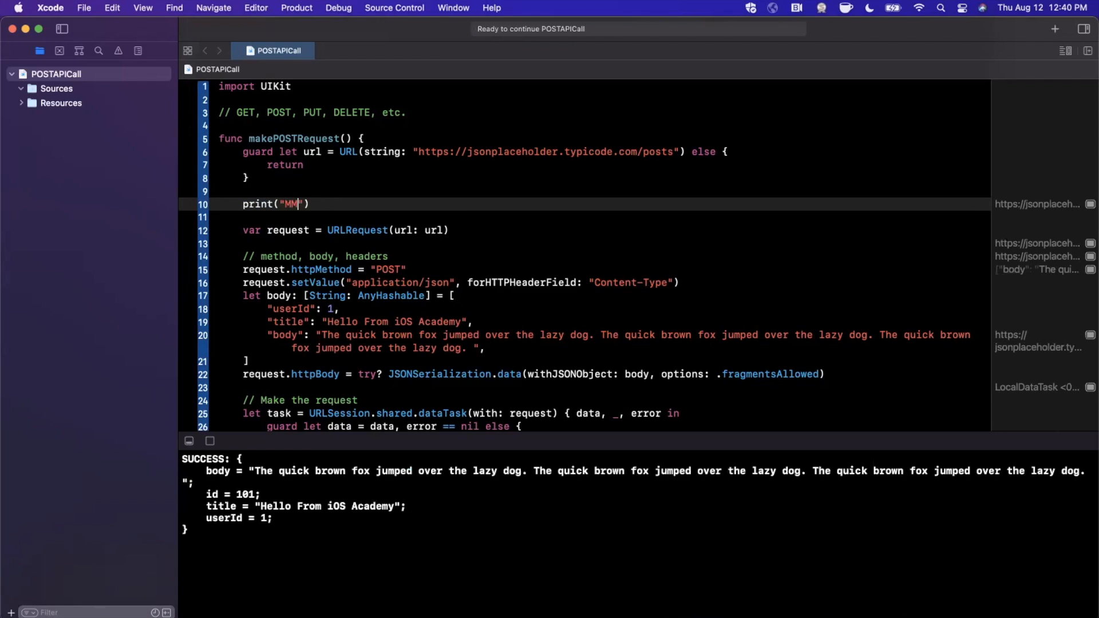
pyautogui.press('BackSpace')
pyautogui.write('aking')
pyautogui.write(' api call...')
pyautogui.moveTo(189, 530); pyautogui.dragTo(187, 478)
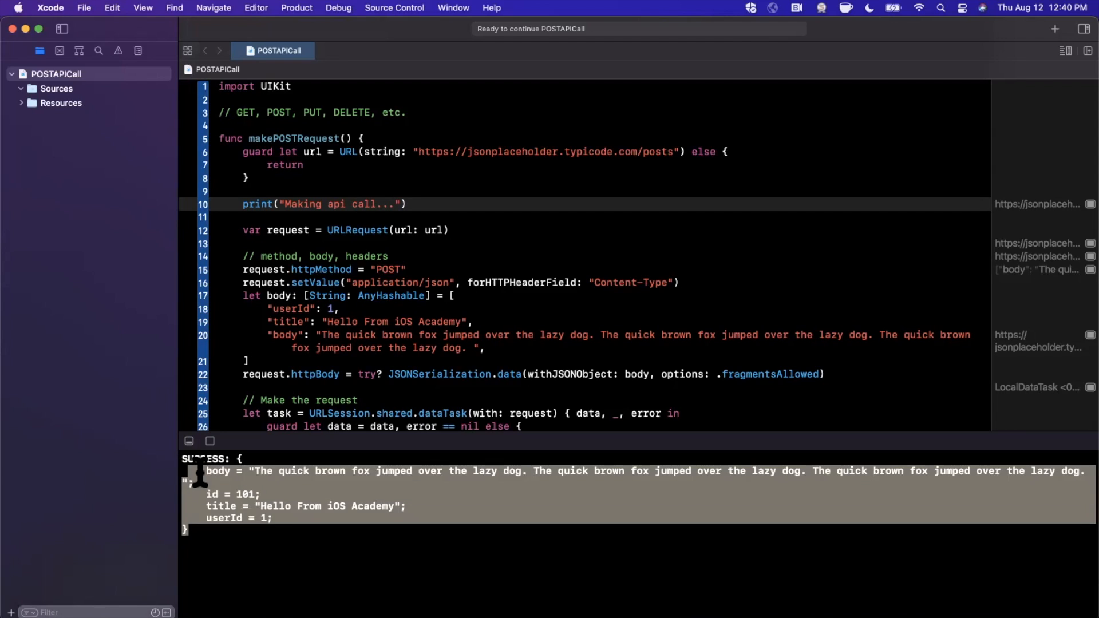
pyautogui.click(206, 472)
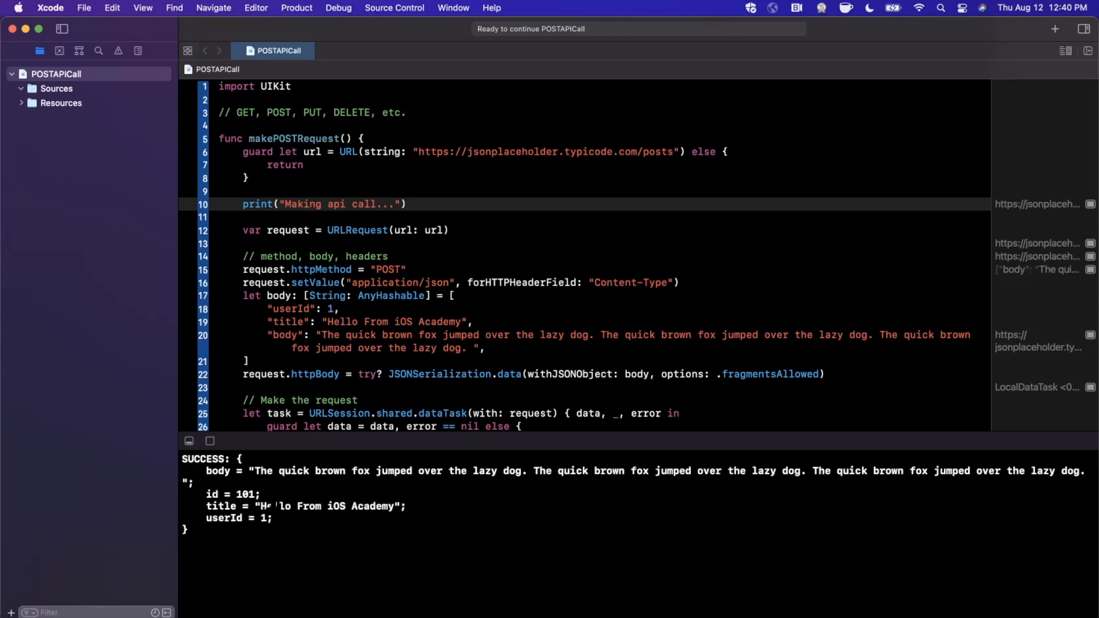
pyautogui.press('super+Tab')
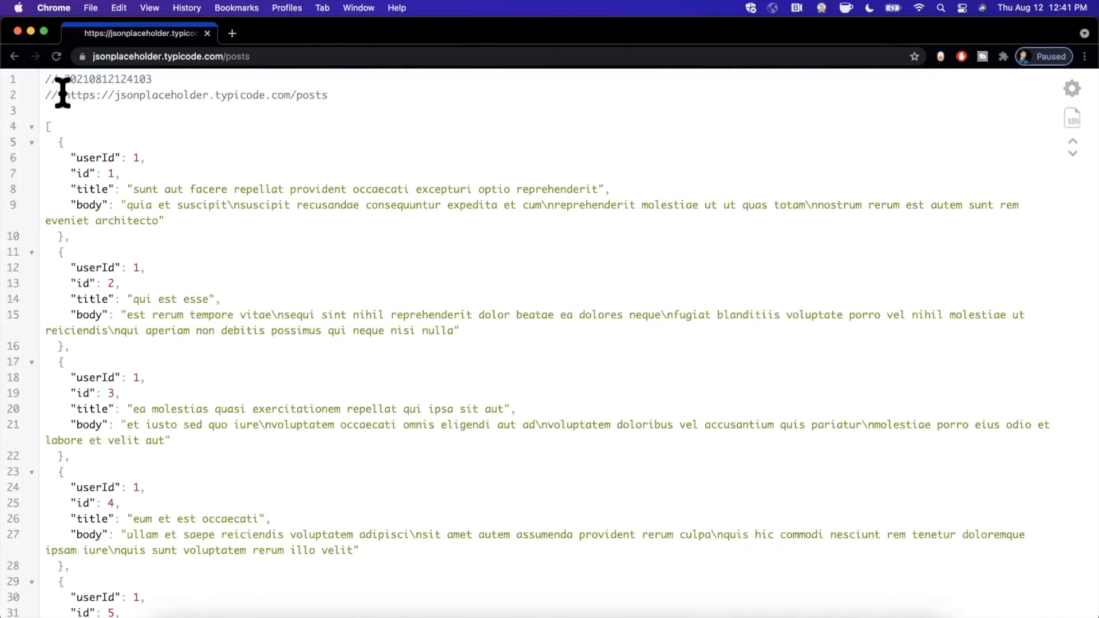
pyautogui.scroll(-10, 79, 455)
pyautogui.scroll(-15, 79, 455)
pyautogui.scroll(-15, 79, 456)
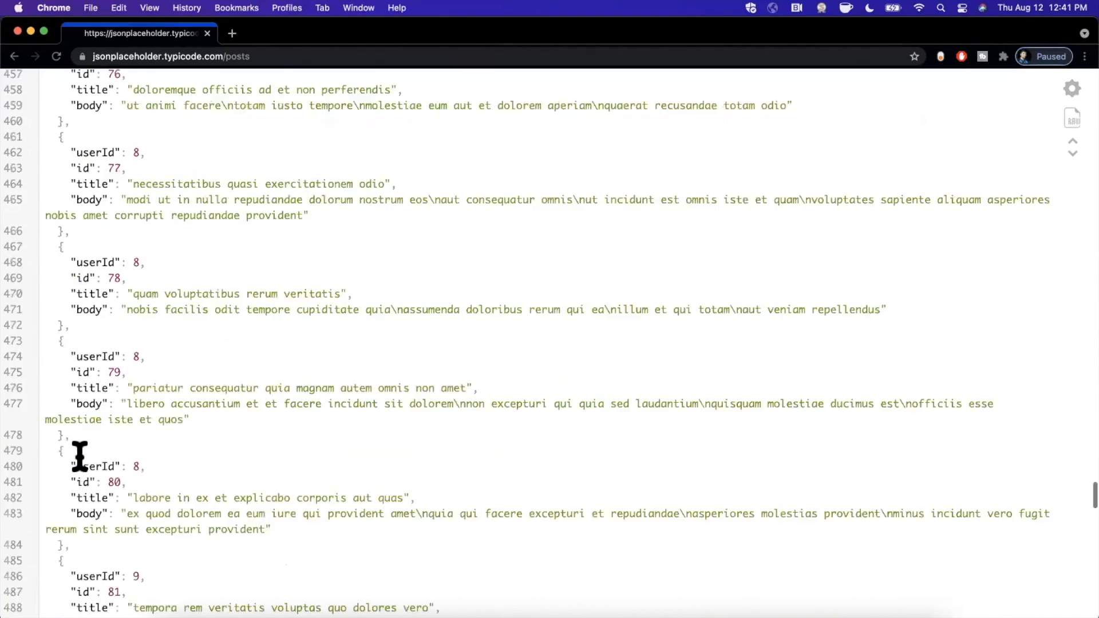
pyautogui.scroll(-10, 79, 455)
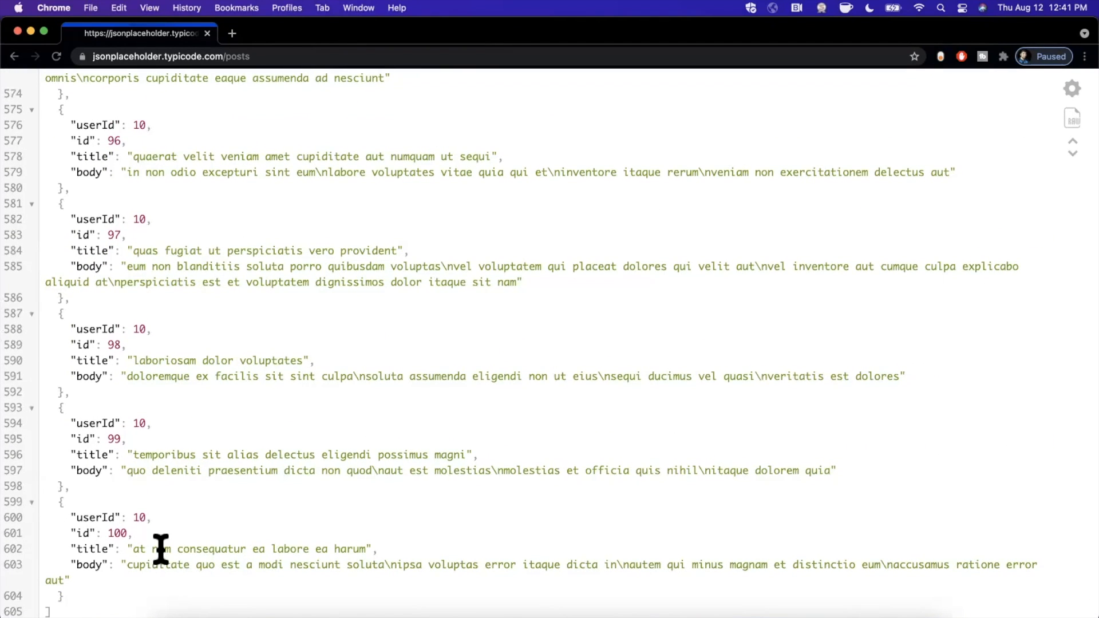
# - Review the jsonplaceholder posts JSON ending at id 100 in Chrome, then return to Xcode
pyautogui.hotkey('ctrl', 'Right')
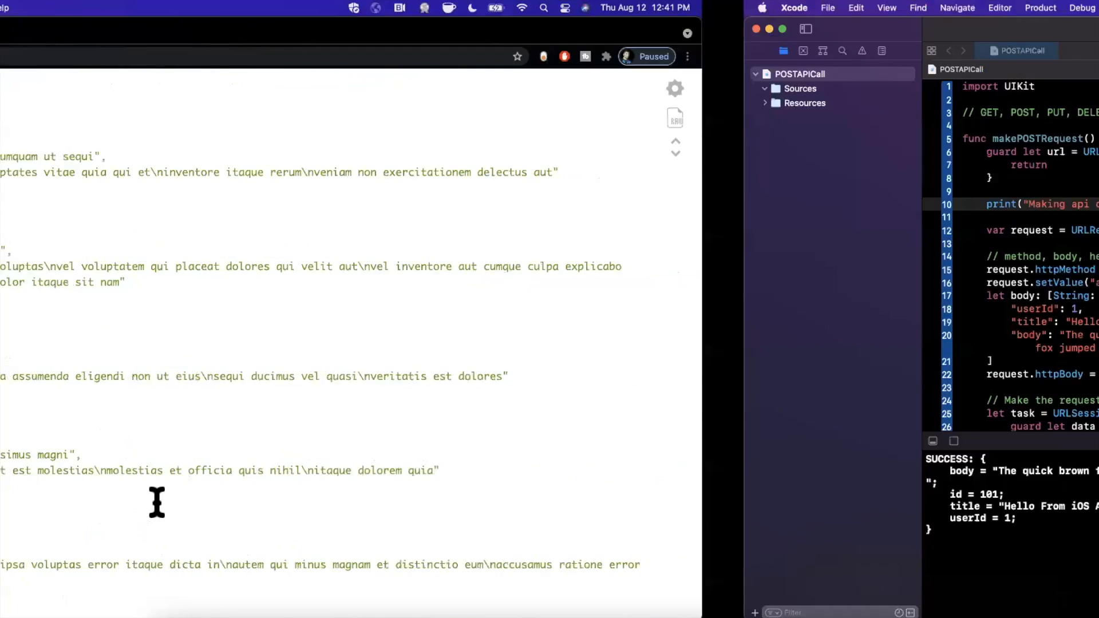
pyautogui.hotkey('ctrl', 'Left')
pyautogui.press('/')
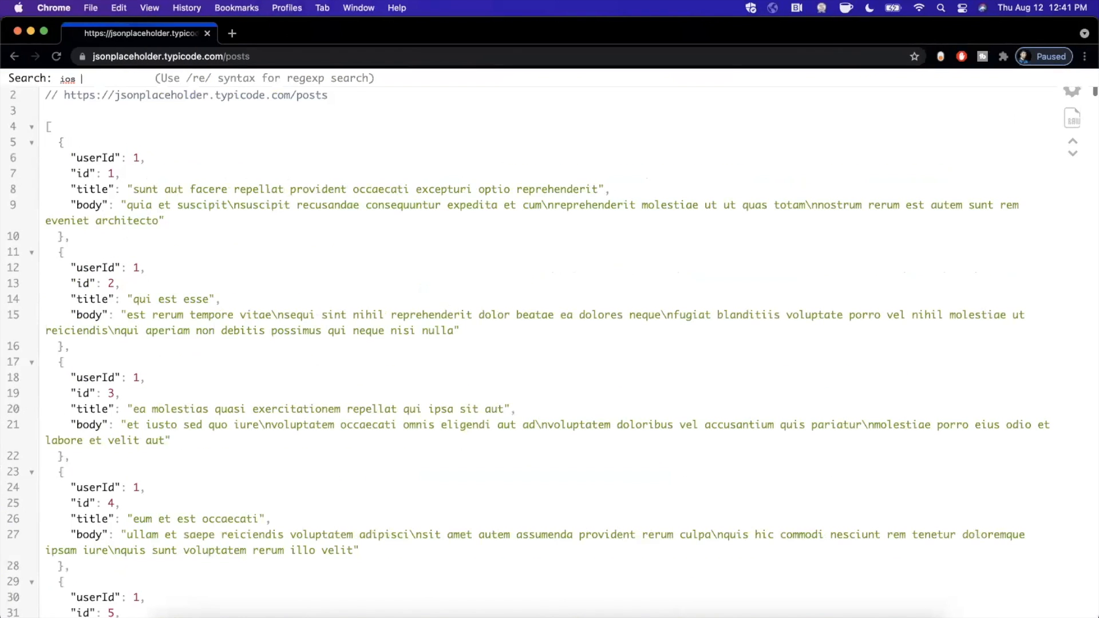
pyautogui.press('Escape')
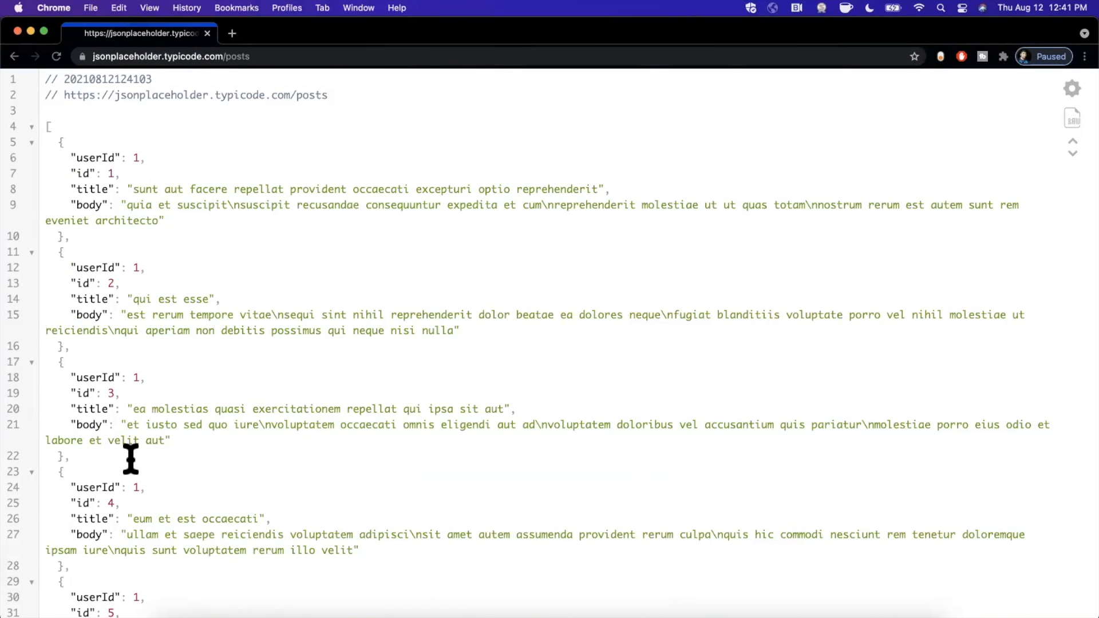
pyautogui.scroll(-10, 131, 460)
pyautogui.scroll(-10, 131, 460)
pyautogui.scroll(-3, 131, 459)
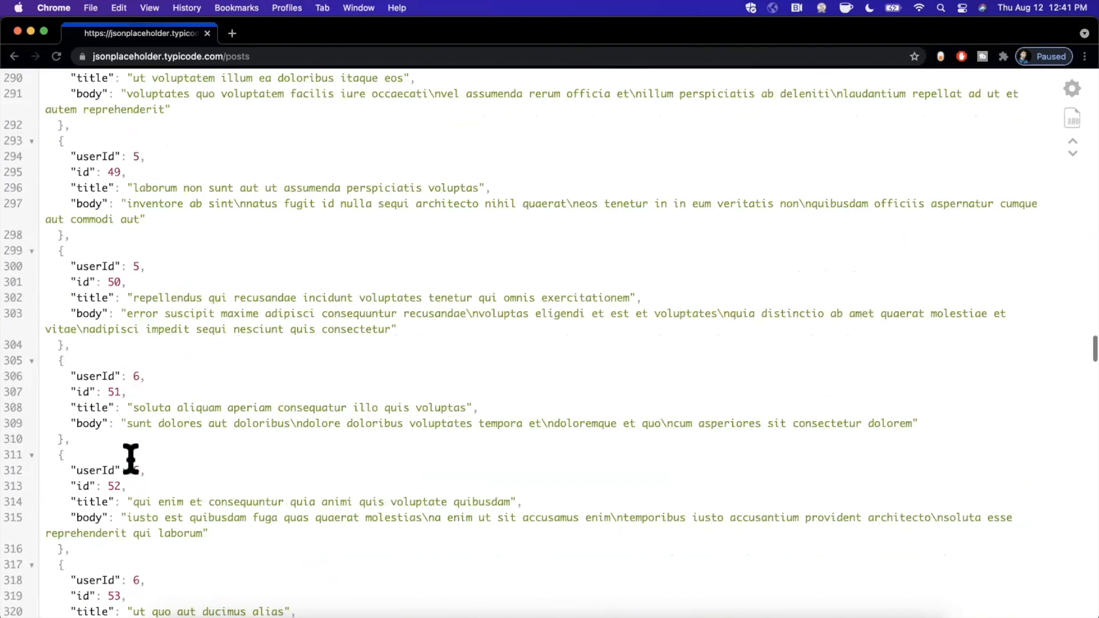
pyautogui.press('super+Tab')
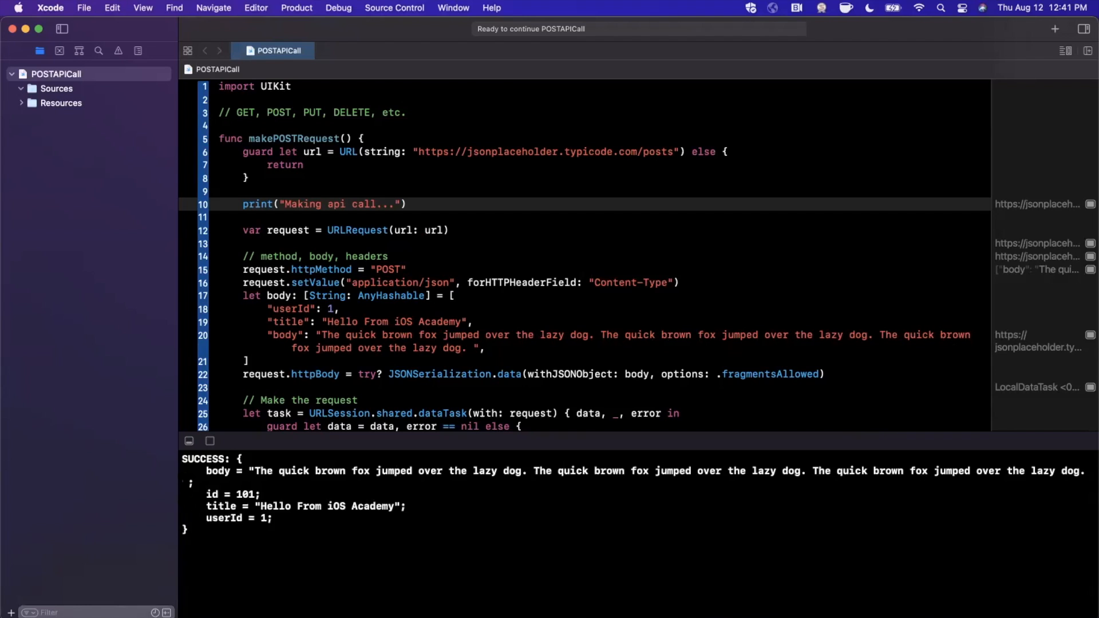
# - Create struct Response: Codable and paste the copied response fields into it
pyautogui.moveTo(187, 530); pyautogui.dragTo(186, 468)
pyautogui.press('super+c')
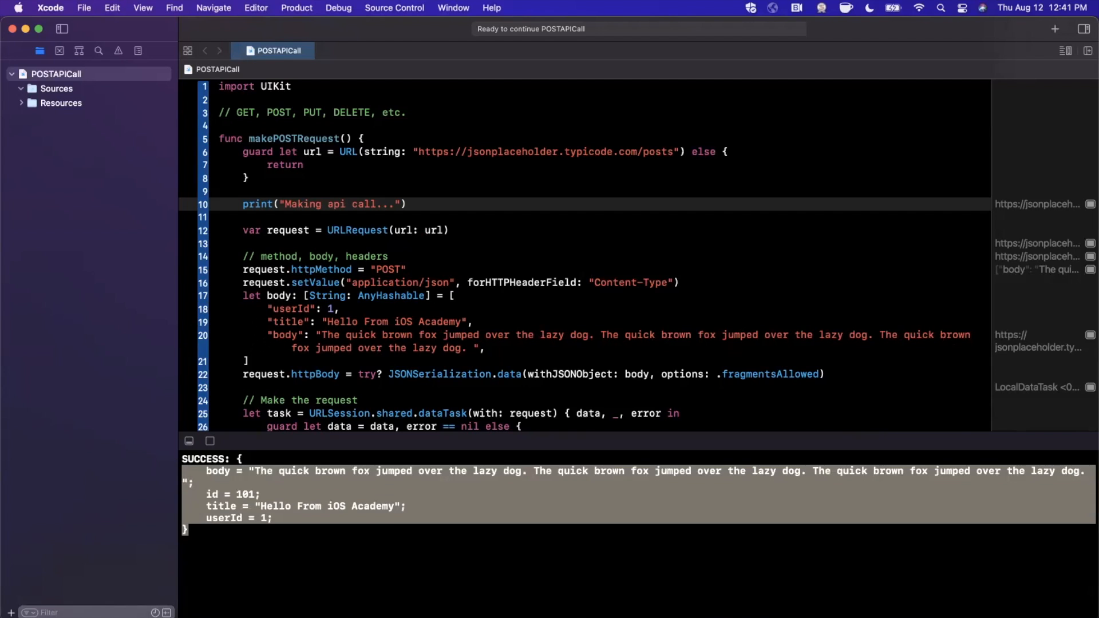
pyautogui.scroll(-10, 516, 257)
pyautogui.click(515, 350)
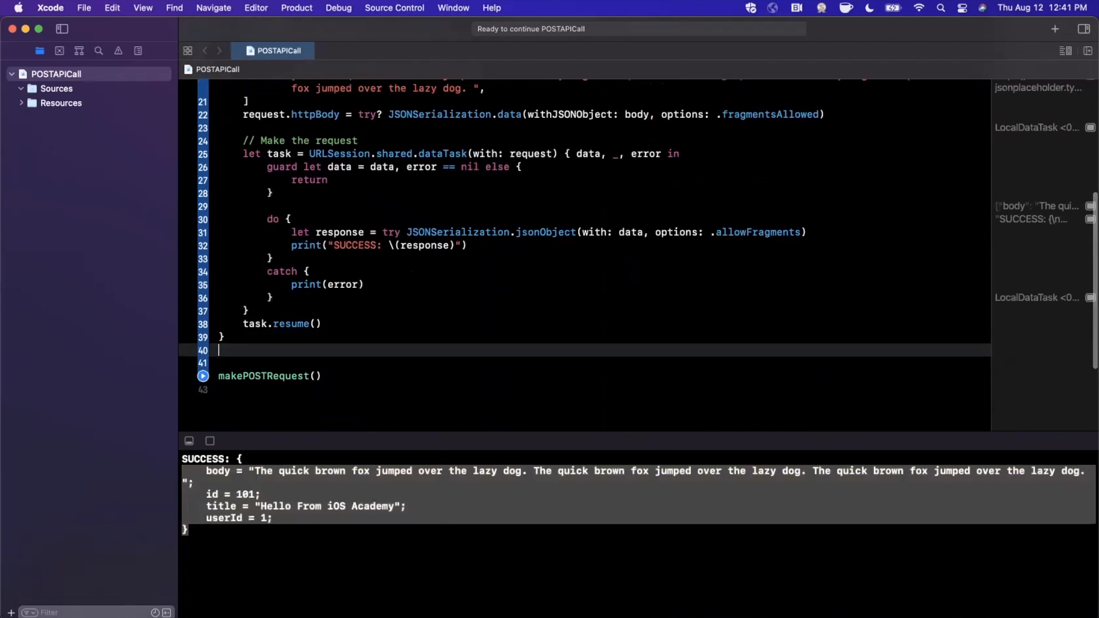
pyautogui.press('Return')
pyautogui.write('struct')
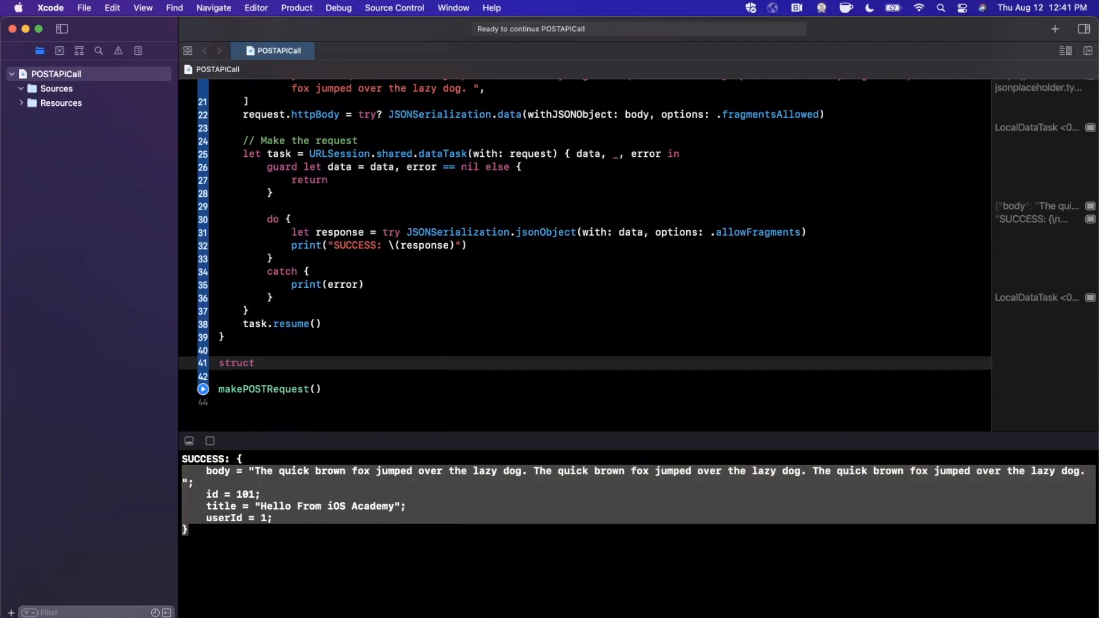
pyautogui.write(' Response: Cod')
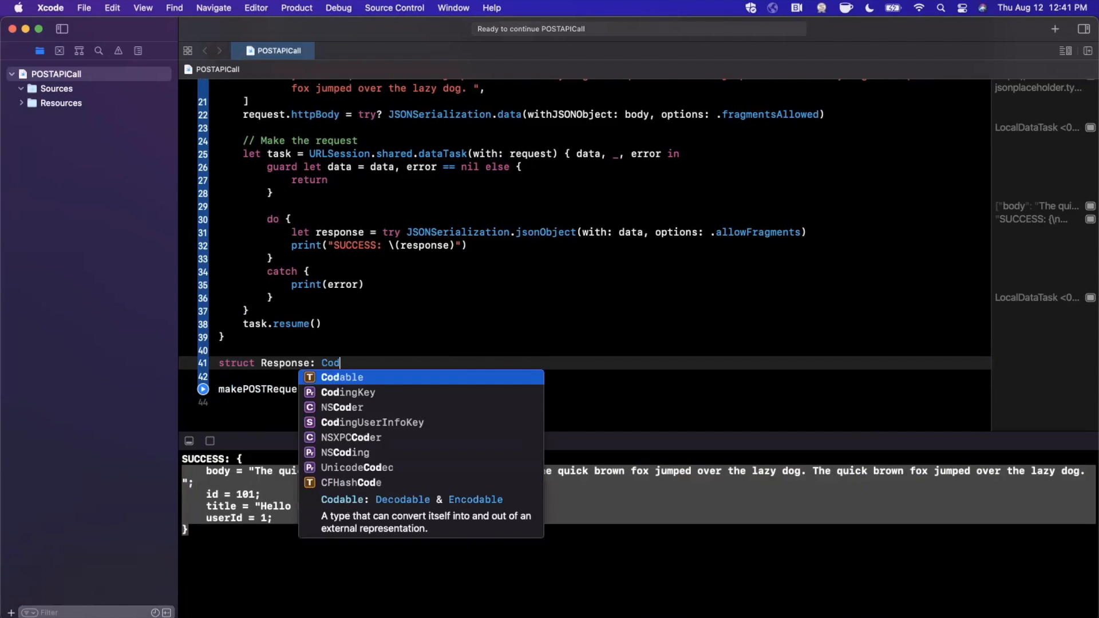
pyautogui.press('Tab')
pyautogui.write('{')
pyautogui.press('Return')
pyautogui.press('super+v')
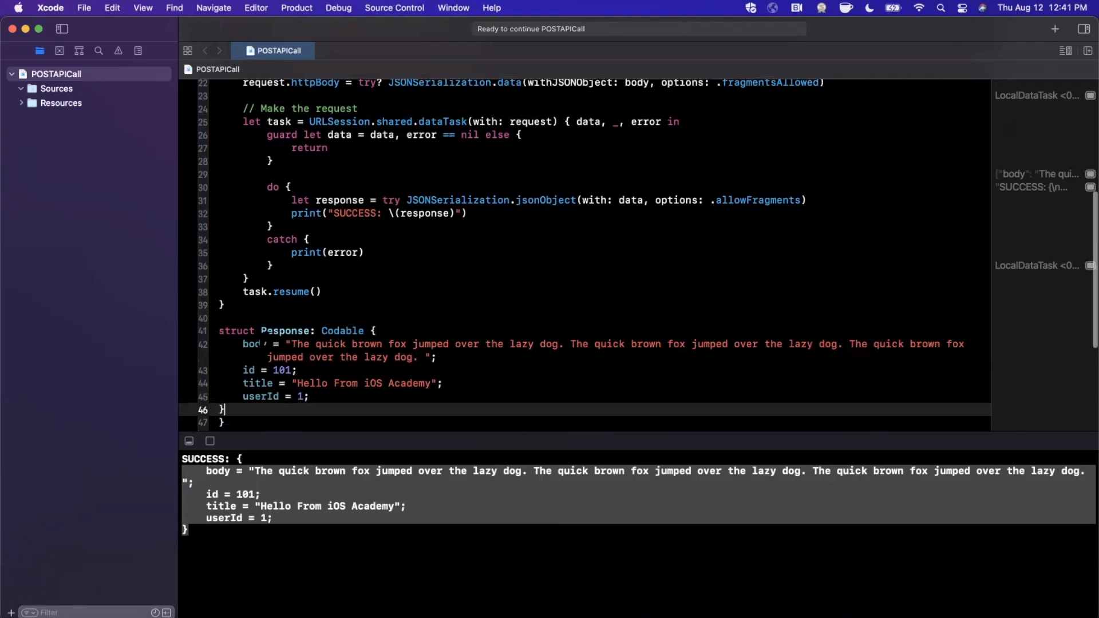
# - Turn body into let body: String and clean up the pasted lines into property declarations
pyautogui.doubleClick(601, 343)
pyautogui.press('BackSpace')
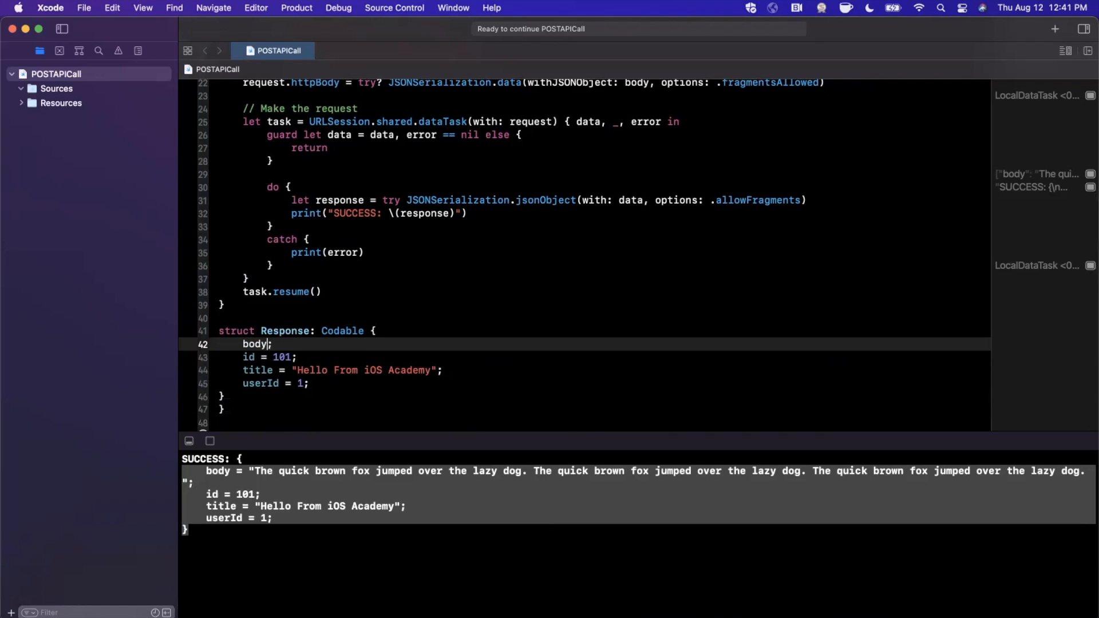
pyautogui.write(': Str')
pyautogui.press('Tab')
pyautogui.press('Delete')
pyautogui.keyDown('alt'); pyautogui.moveTo(243, 344); pyautogui.dragTo(243, 384); pyautogui.keyUp('alt')
pyautogui.write('let')
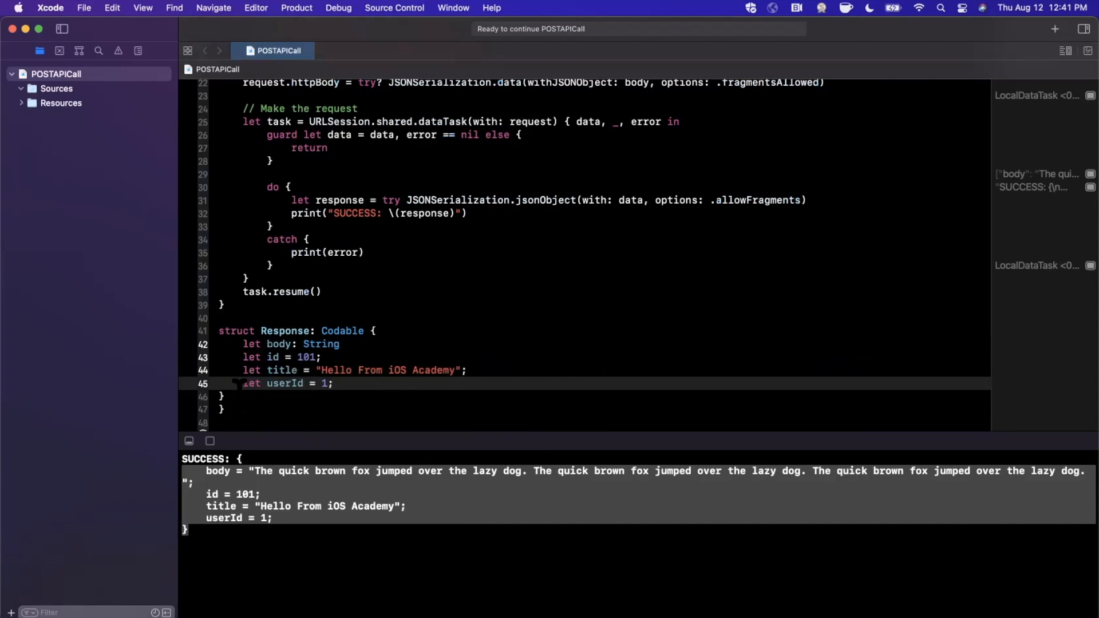
pyautogui.press('Escape')
pyautogui.press('Down')
pyautogui.press('BackSpace')
pyautogui.press('BackSpace')
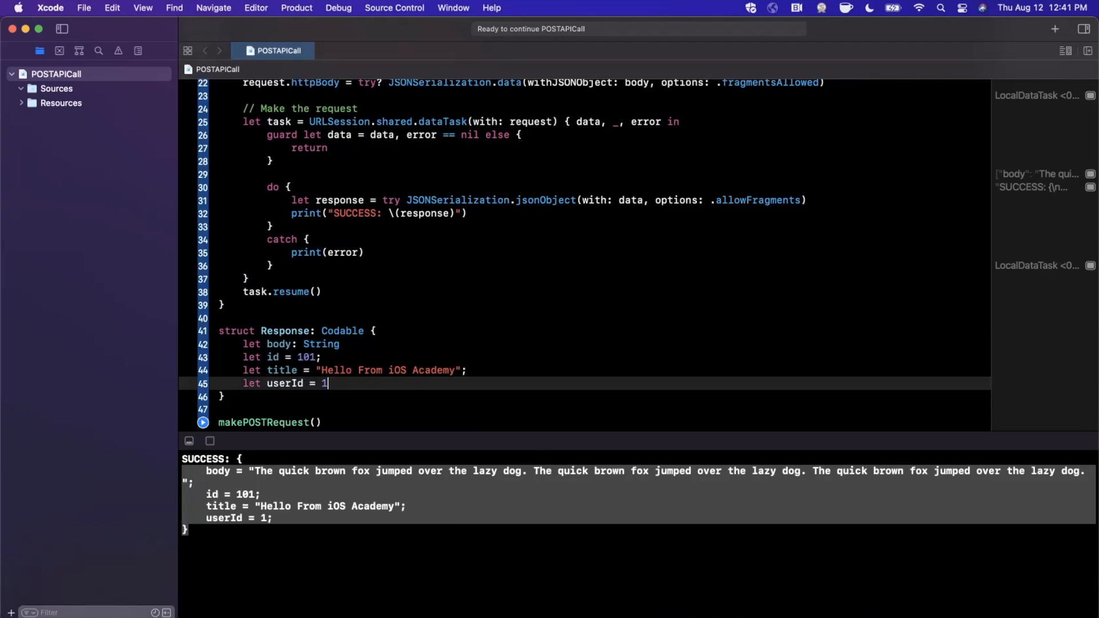
pyautogui.write('Int')
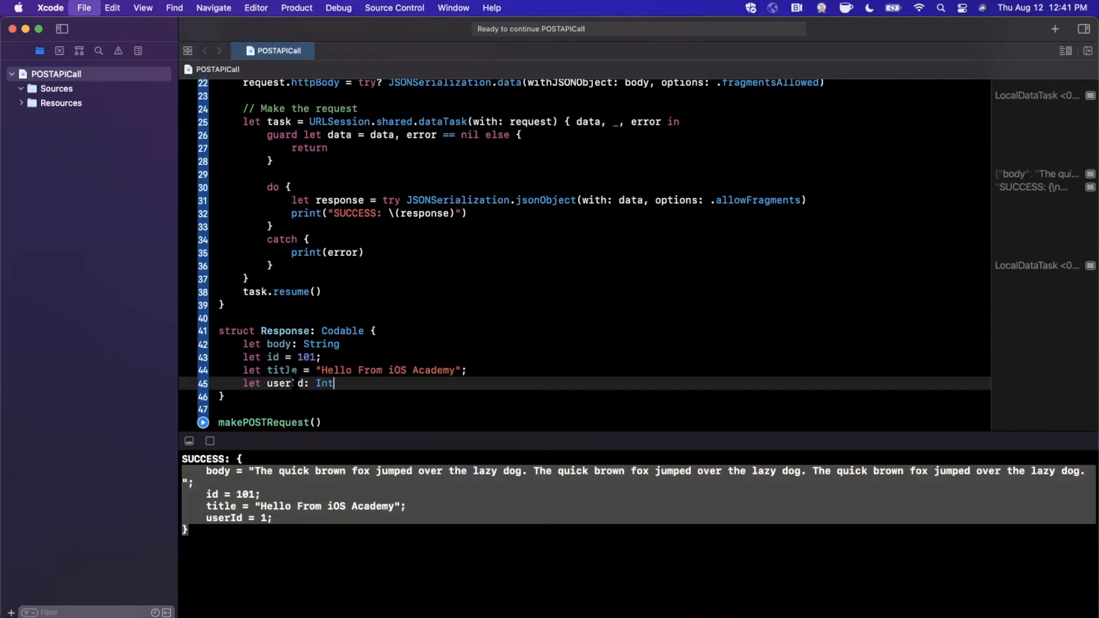
# - Declare title: String and id: Int, completing the struct with userId: Int
pyautogui.doubleClick(387, 371)
pyautogui.press('BackSpace')
pyautogui.press('BackSpace')
pyautogui.press('BackSpace')
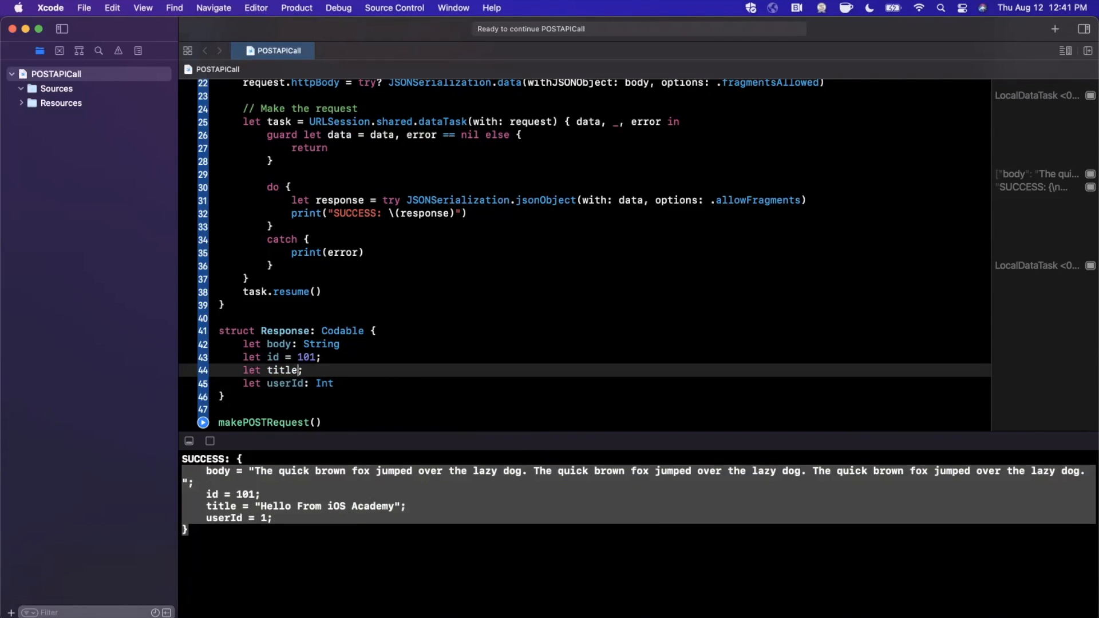
pyautogui.write(': St')
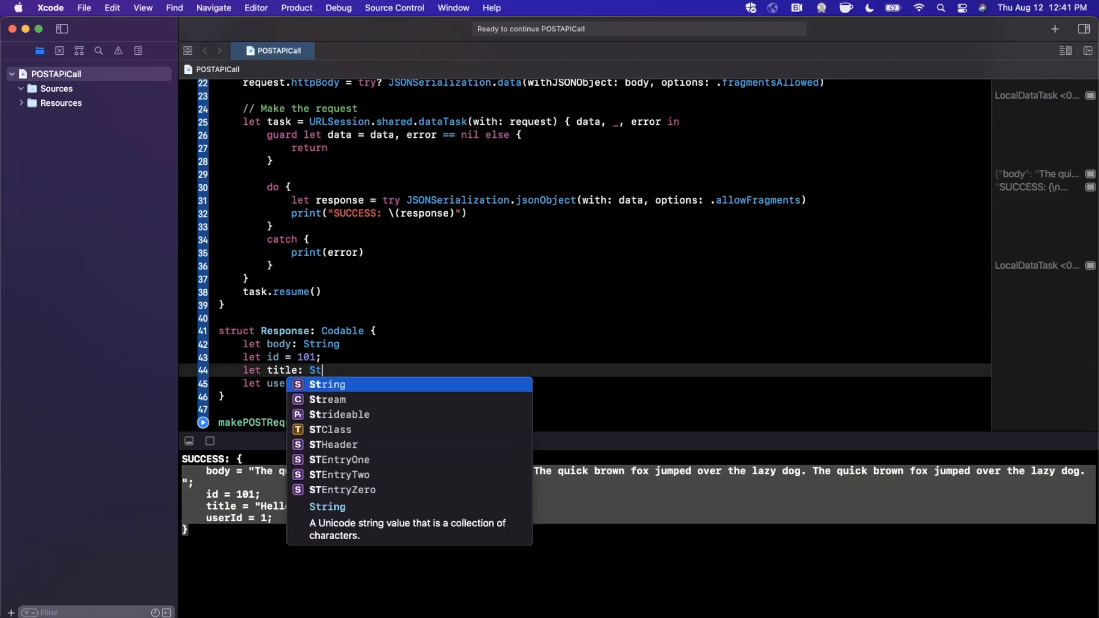
pyautogui.press('Return')
pyautogui.doubleClick(305, 356)
pyautogui.press('BackSpace')
pyautogui.press('BackSpace')
pyautogui.press('BackSpace')
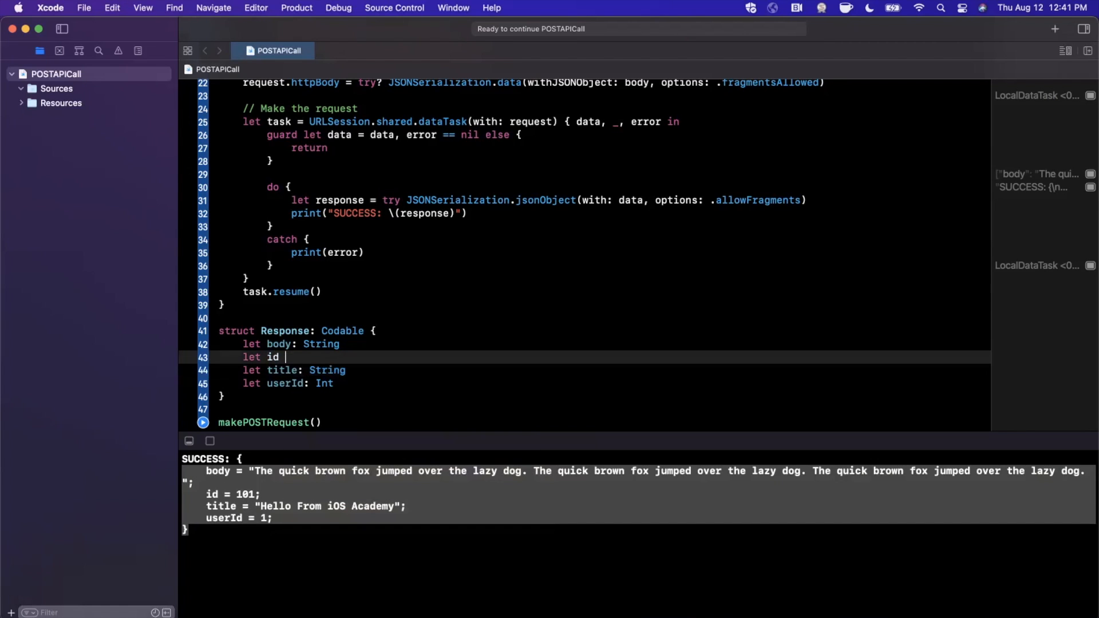
pyautogui.write(':In')
pyautogui.press('Return')
pyautogui.doubleClick(295, 330)
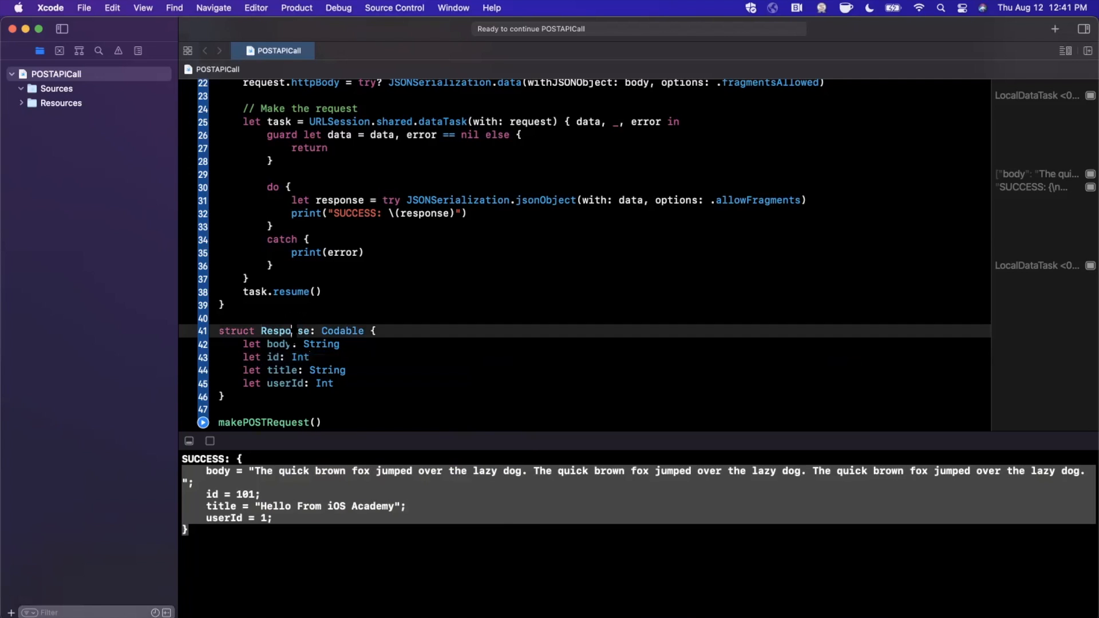
pyautogui.scroll(5, 295, 331)
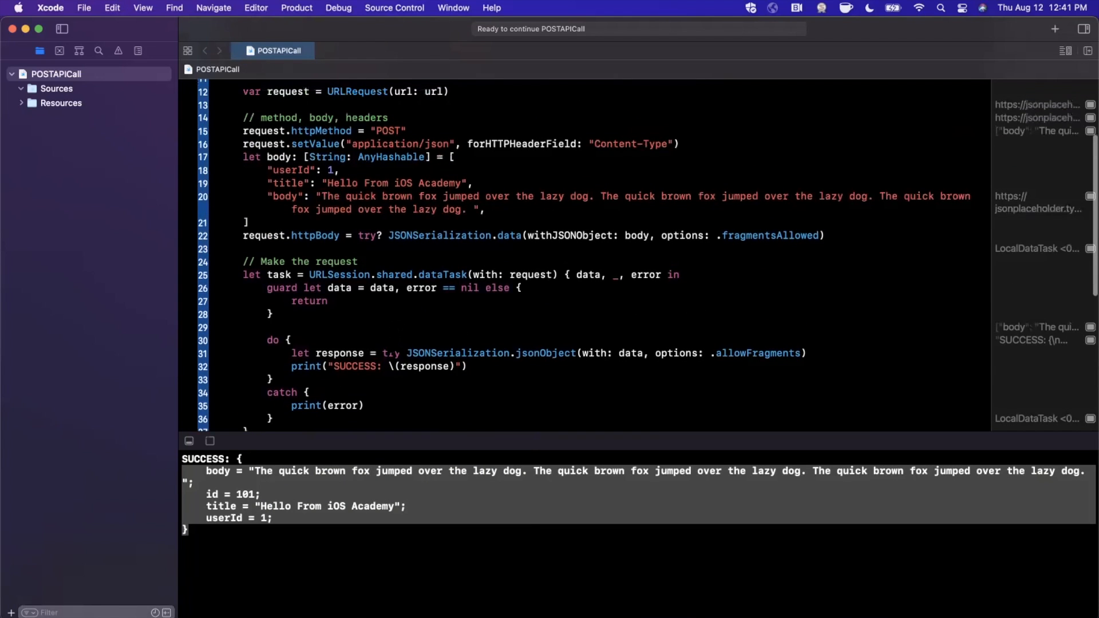
# - Replace the jsonObject call with JSONDecoder().decode(Response.self, from: data)
pyautogui.doubleClick(461, 355)
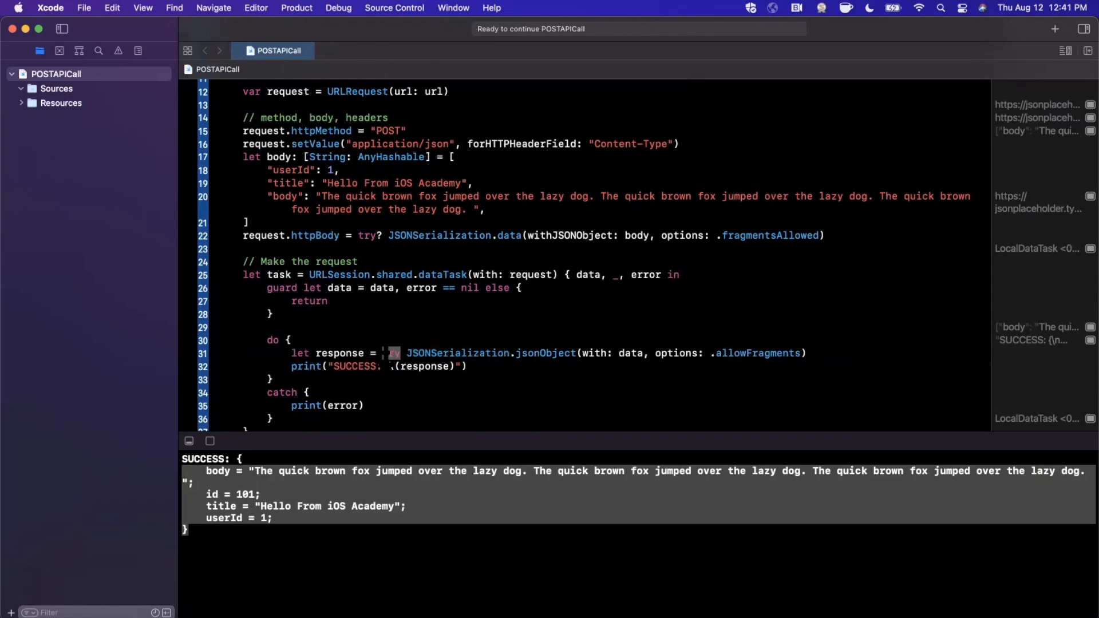
pyautogui.doubleClick(447, 354)
pyautogui.write('JSOND')
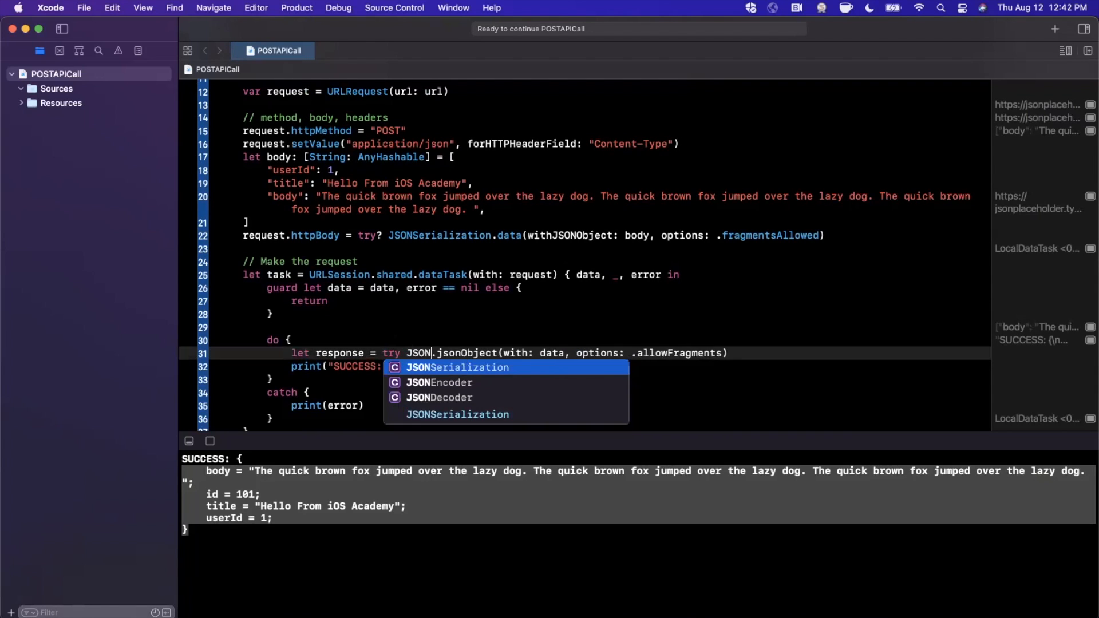
pyautogui.write('ecoder()')
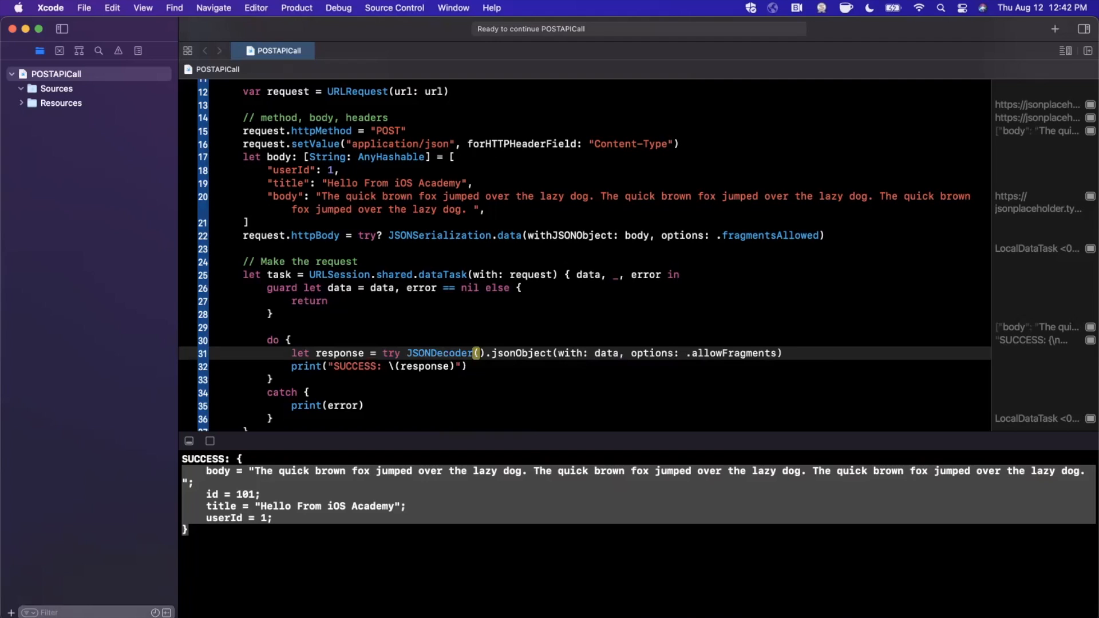
pyautogui.hotkey('ctrl', 'k')
pyautogui.write('let response = try JSONDecoder().')
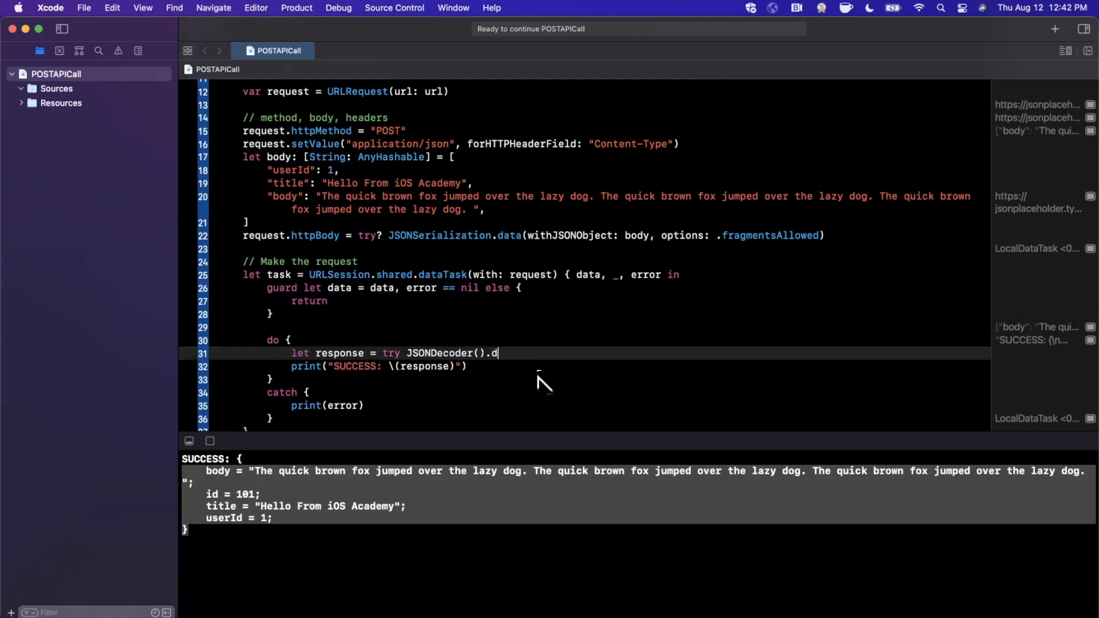
pyautogui.write('dec')
pyautogui.press('Return')
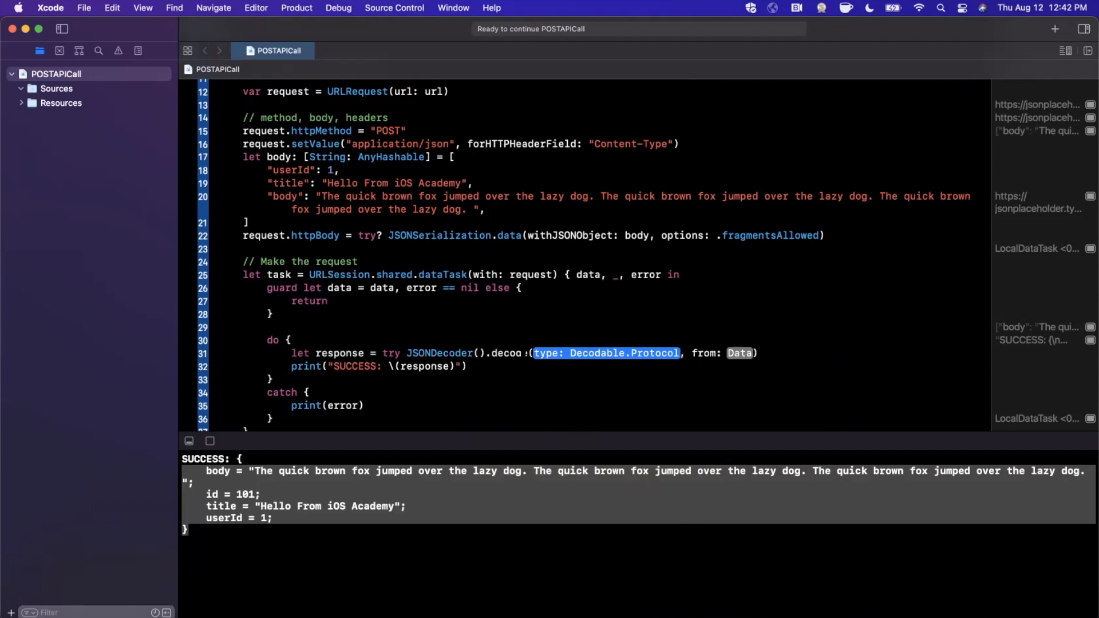
pyautogui.write('Response')
pyautogui.write('.self')
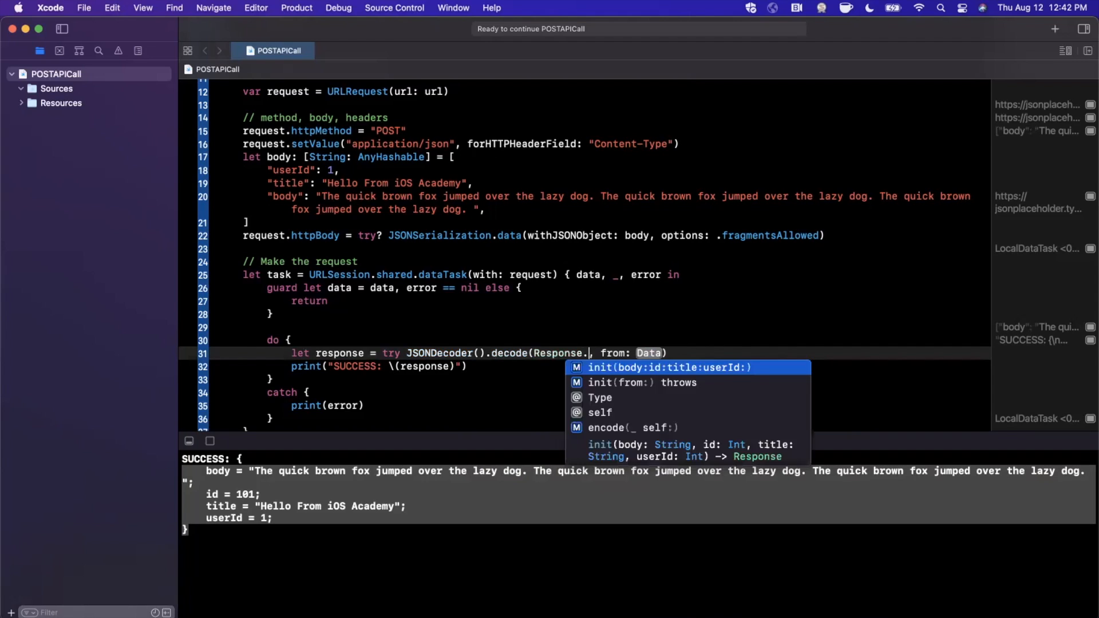
pyautogui.press('Tab')
pyautogui.write('data')
pyautogui.click(720, 354)
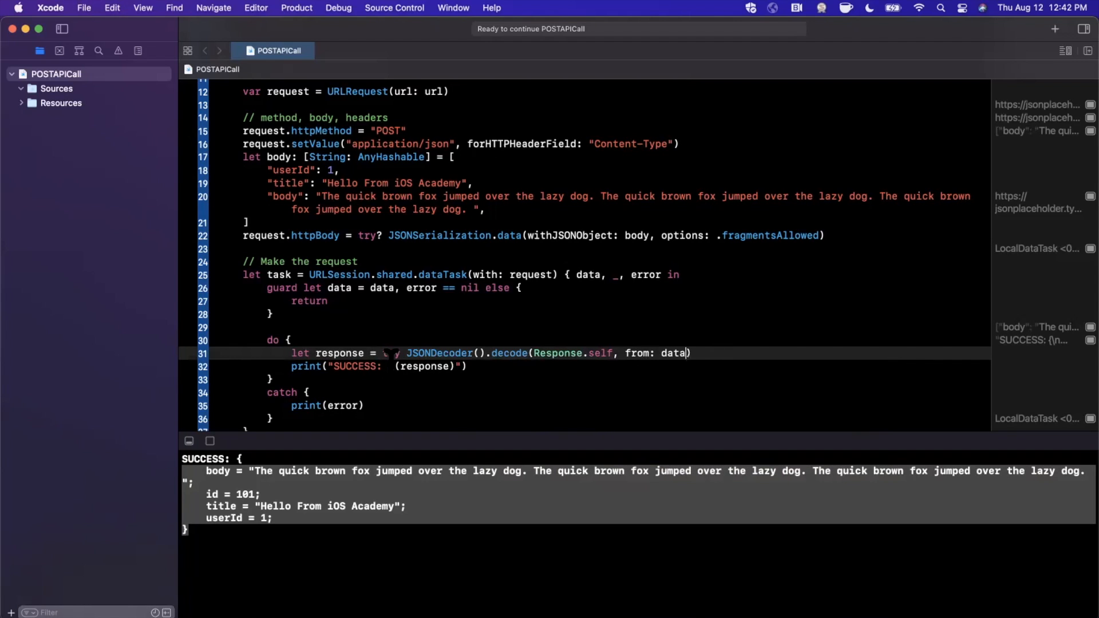
pyautogui.doubleClick(420, 366)
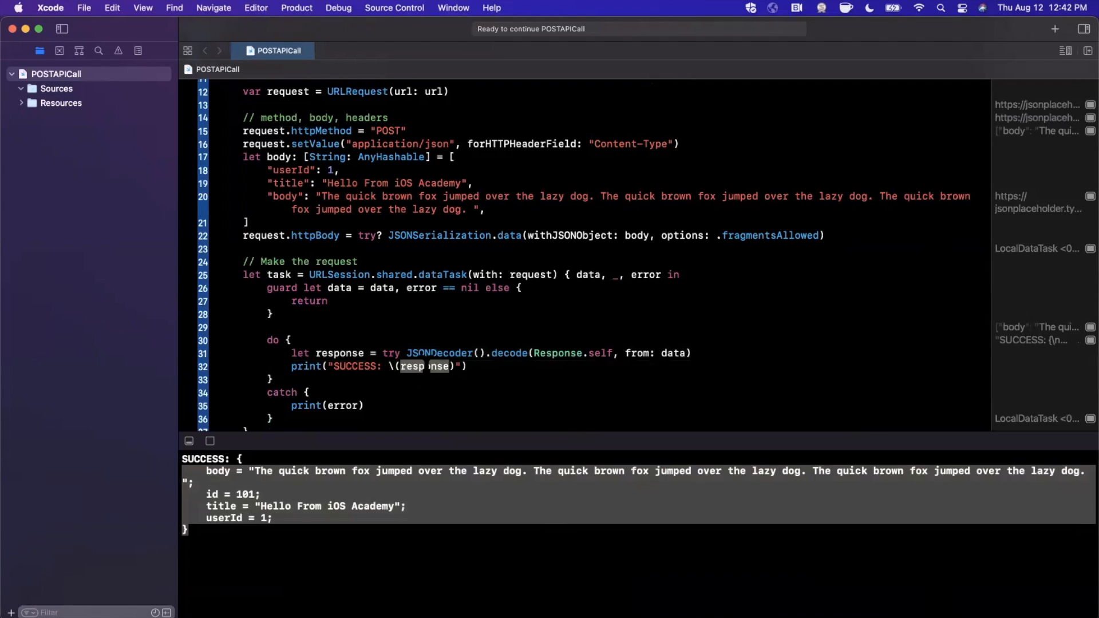
pyautogui.scroll(-5, 421, 354)
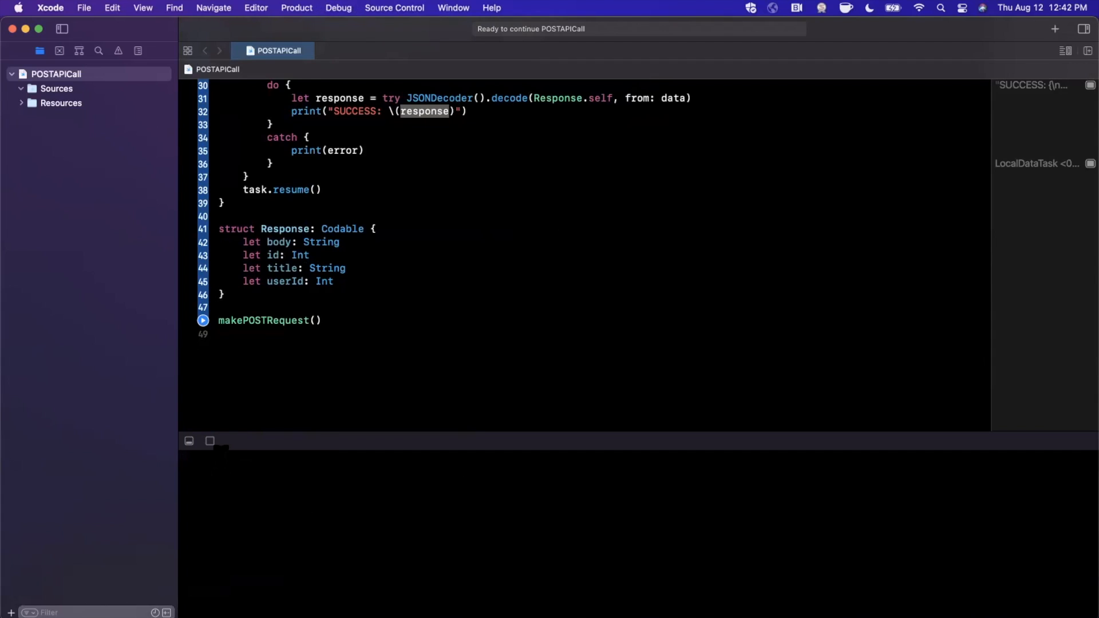
# - Stop and rerun the playground; console prints SUCCESS with a decoded Response of id 101, userId 1
pyautogui.click(209, 441)
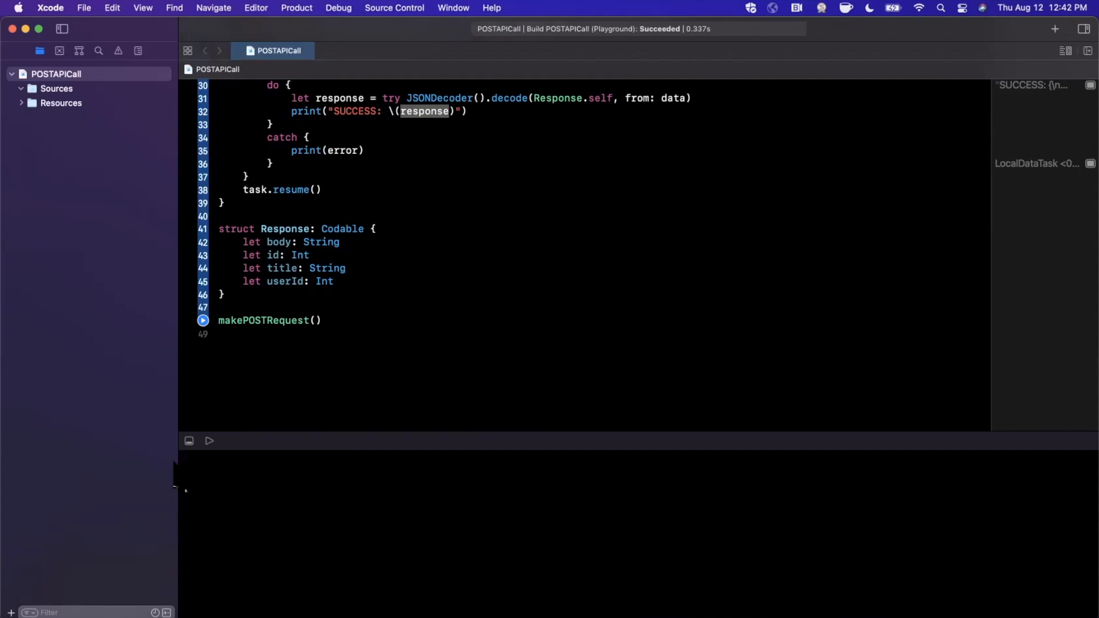
pyautogui.click(208, 440)
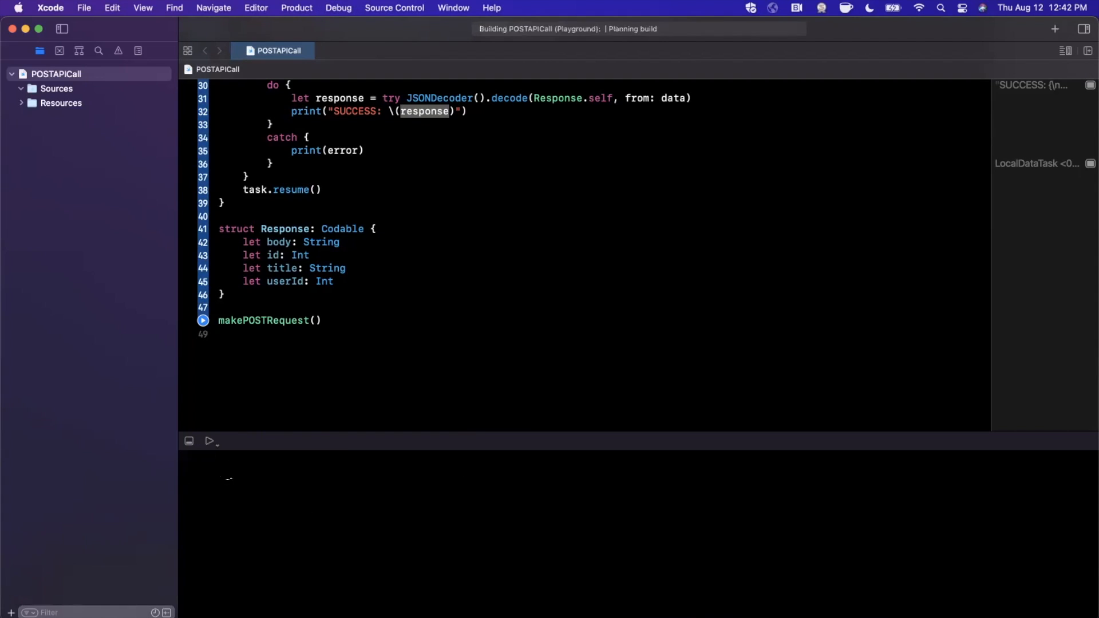
pyautogui.moveTo(283, 441); pyautogui.dragTo(279, 349)
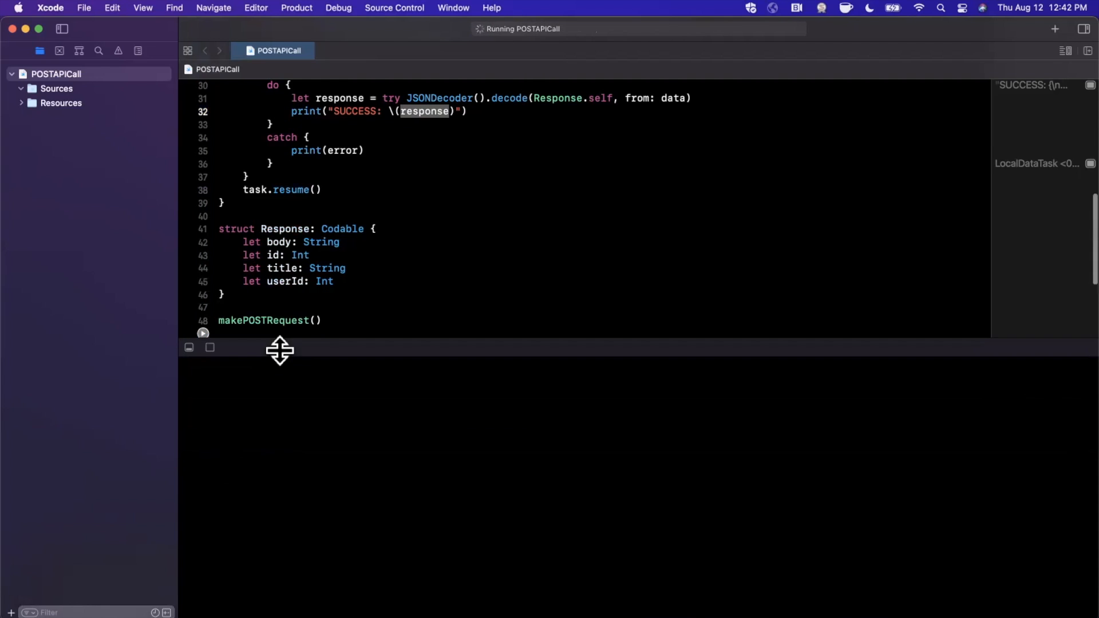
pyautogui.scroll(4, 430, 214)
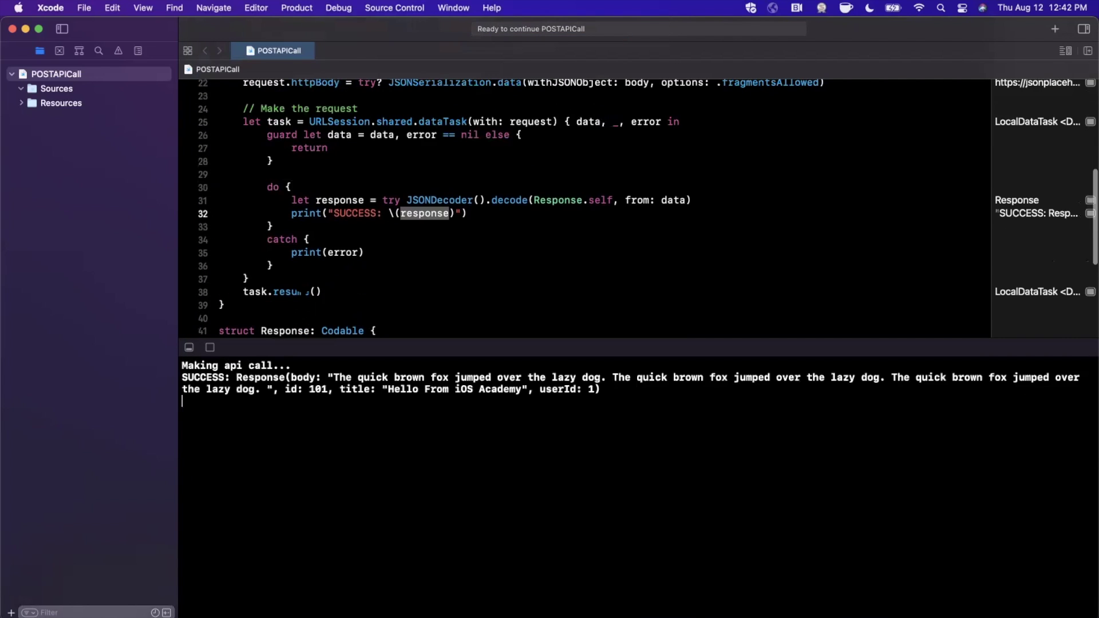
pyautogui.scroll(2, 429, 215)
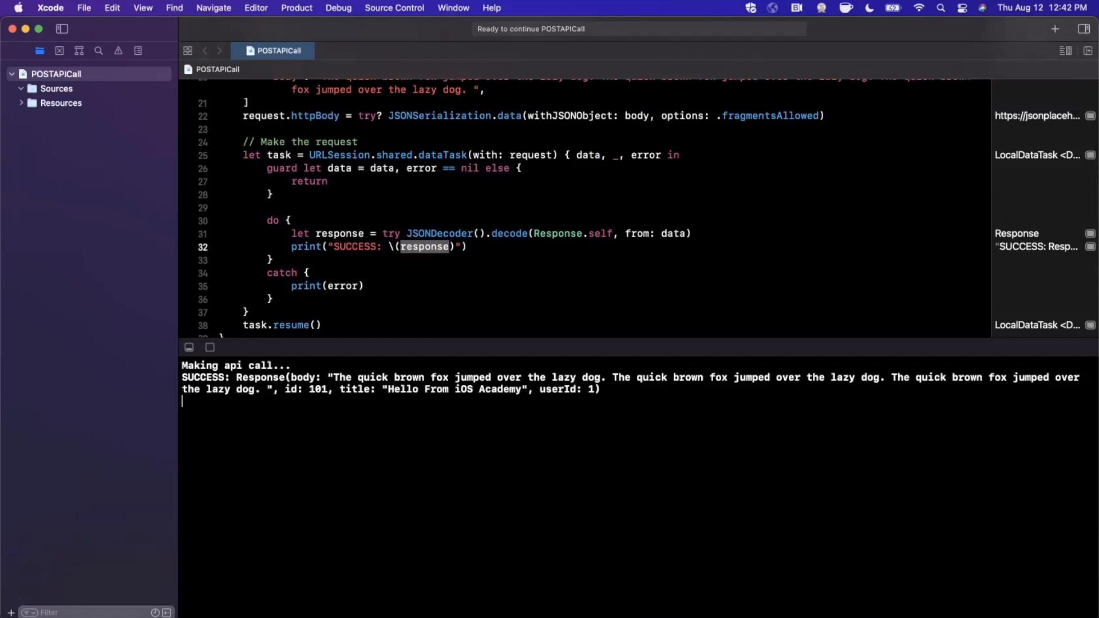
pyautogui.doubleClick(262, 378)
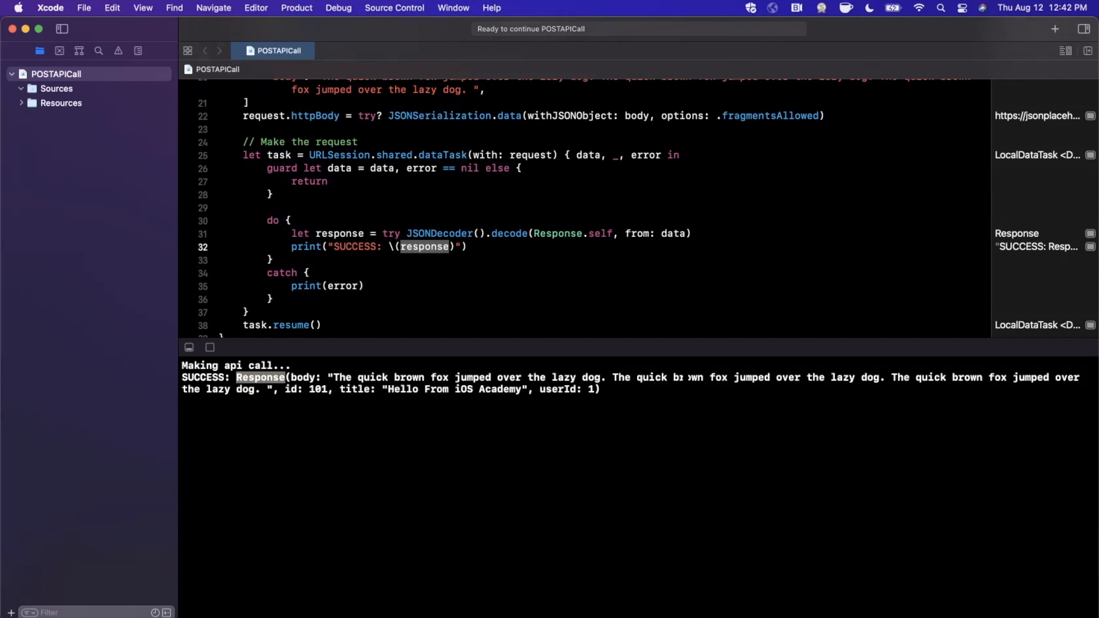
pyautogui.tripleClick(607, 378)
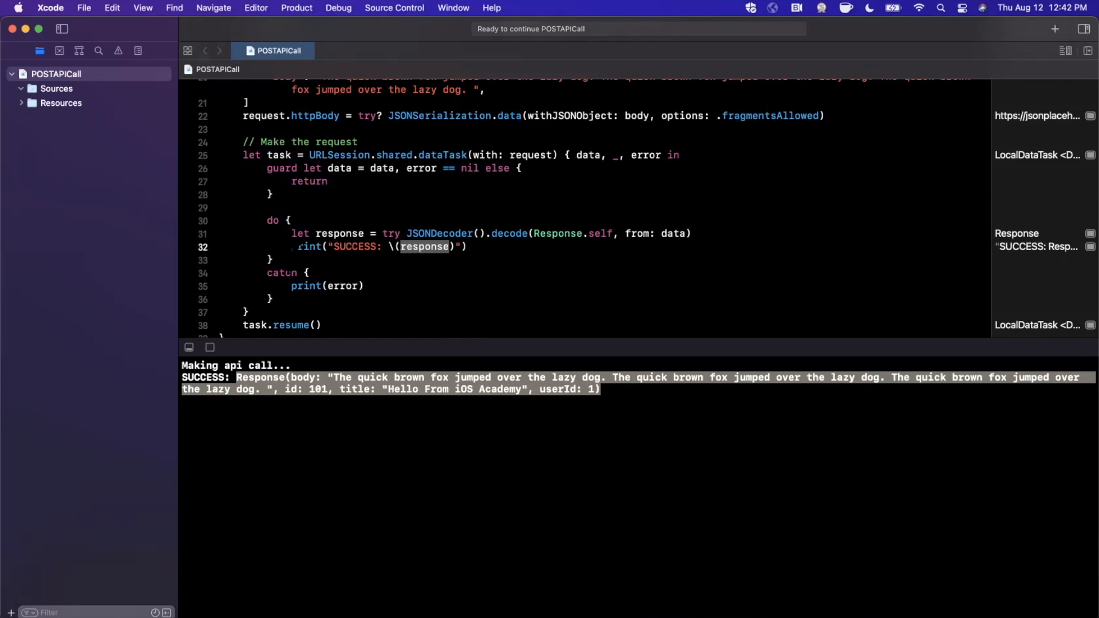
pyautogui.scroll(-5, 430, 215)
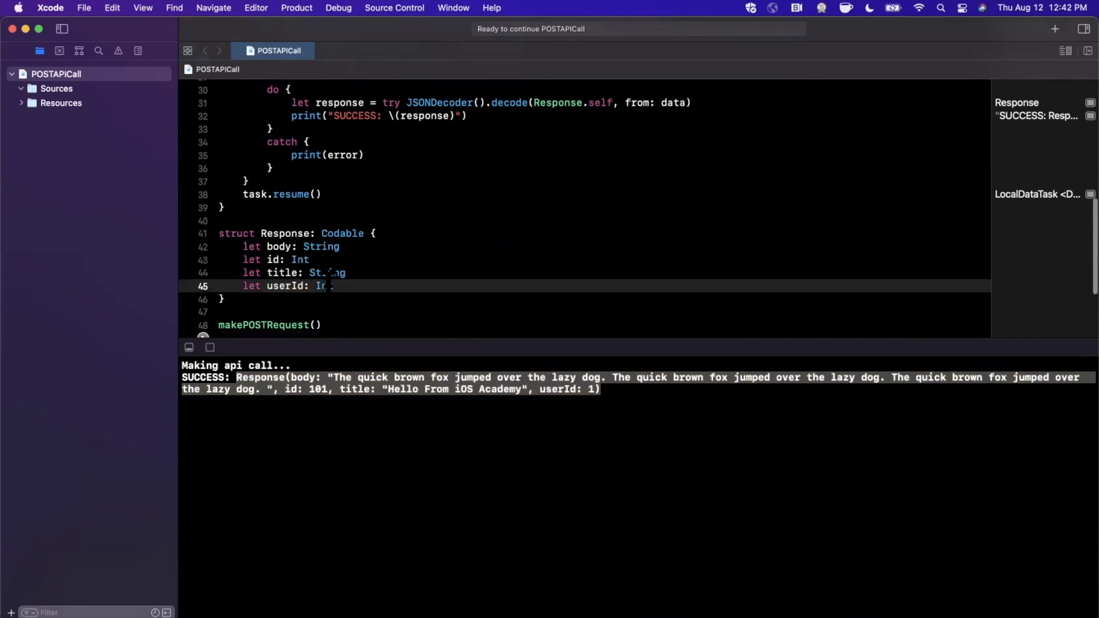
pyautogui.moveTo(226, 298)
pyautogui.mouseDown()
pyautogui.moveTo(328, 247)
pyautogui.moveTo(301, 223)
pyautogui.mouseUp()
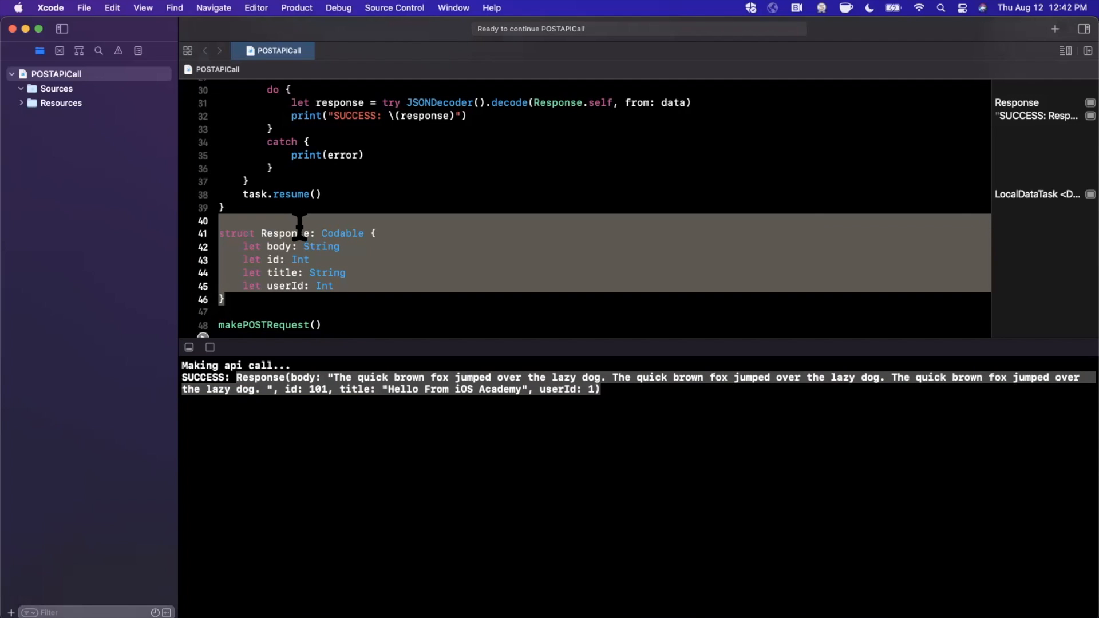
pyautogui.moveTo(465, 347); pyautogui.dragTo(463, 526)
pyautogui.click(463, 429)
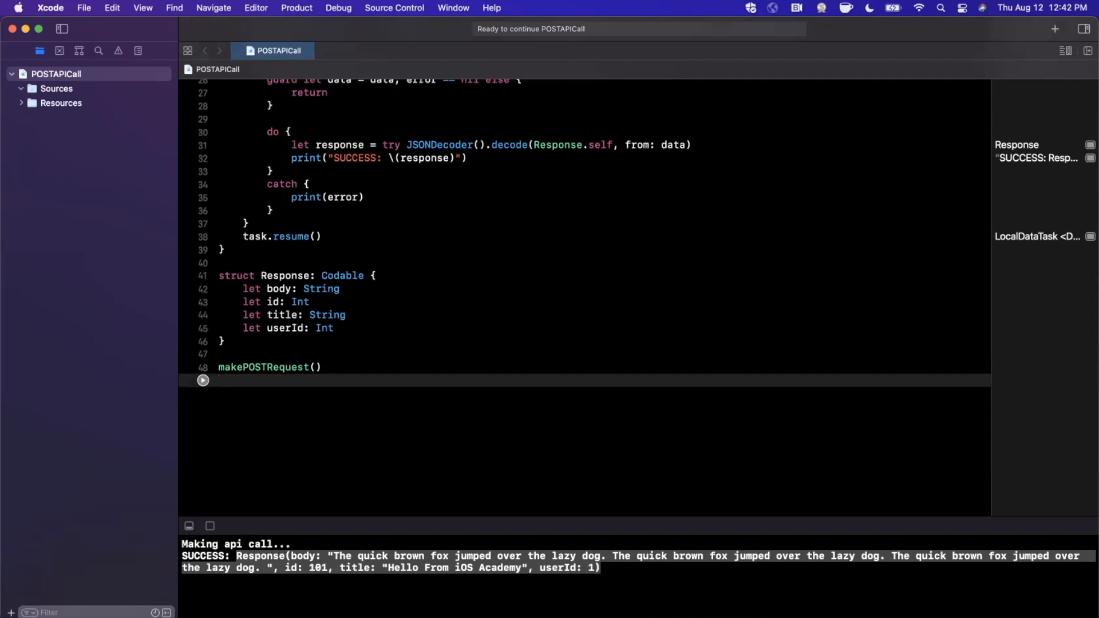
pyautogui.scroll(5, 584, 301)
pyautogui.scroll(5, 584, 300)
pyautogui.scroll(5, 262, 318)
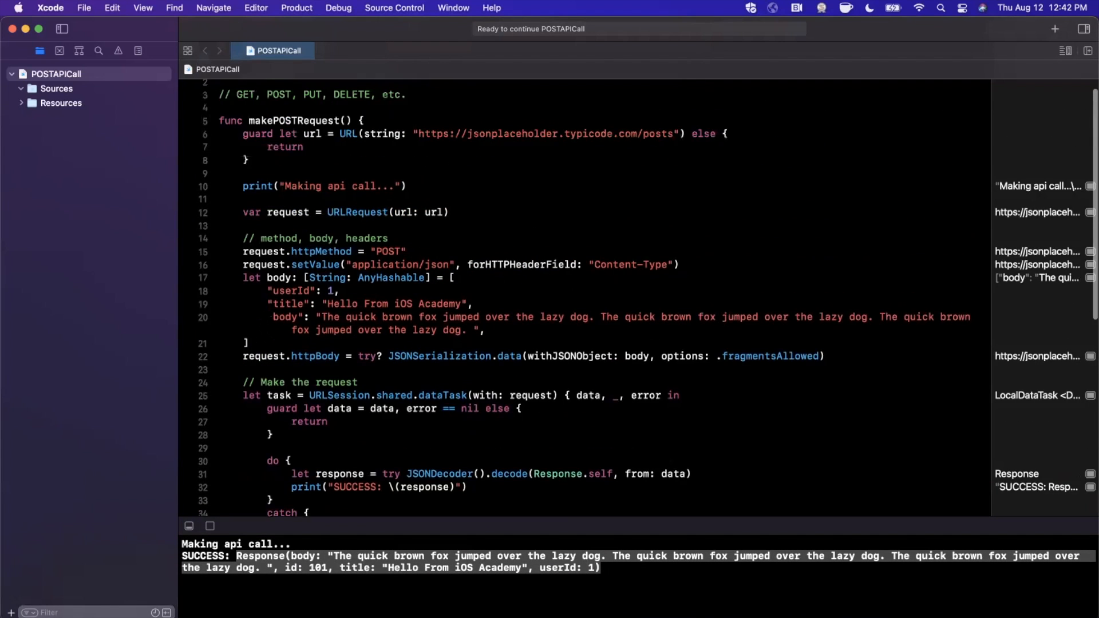
pyautogui.write('"')
pyautogui.click(273, 335)
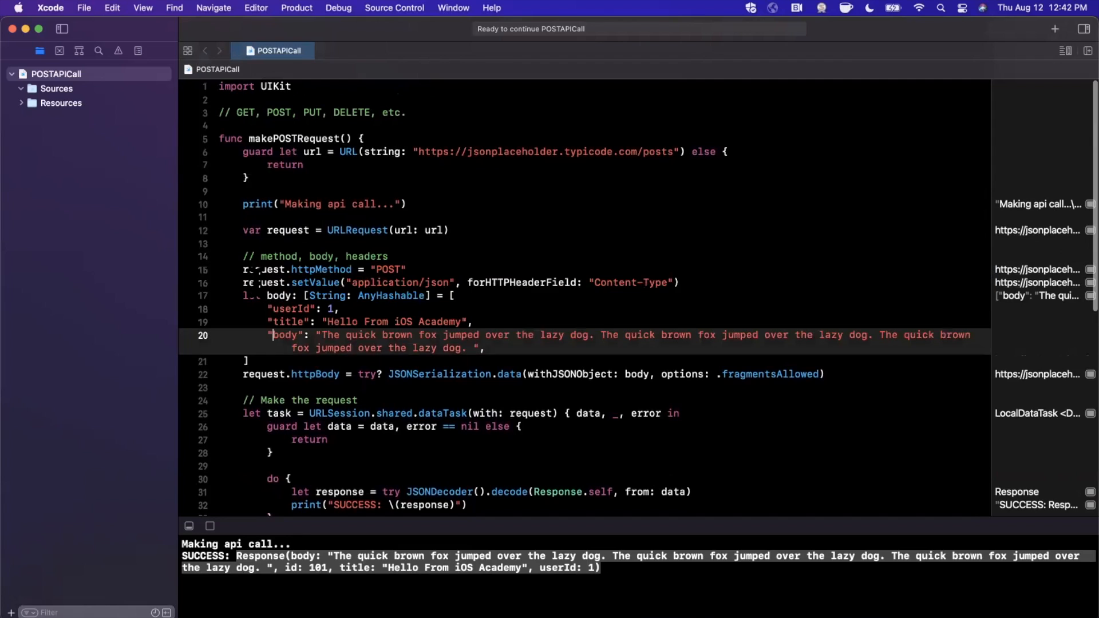
pyautogui.click(245, 282)
pyautogui.press('Return')
pyautogui.write('request.')
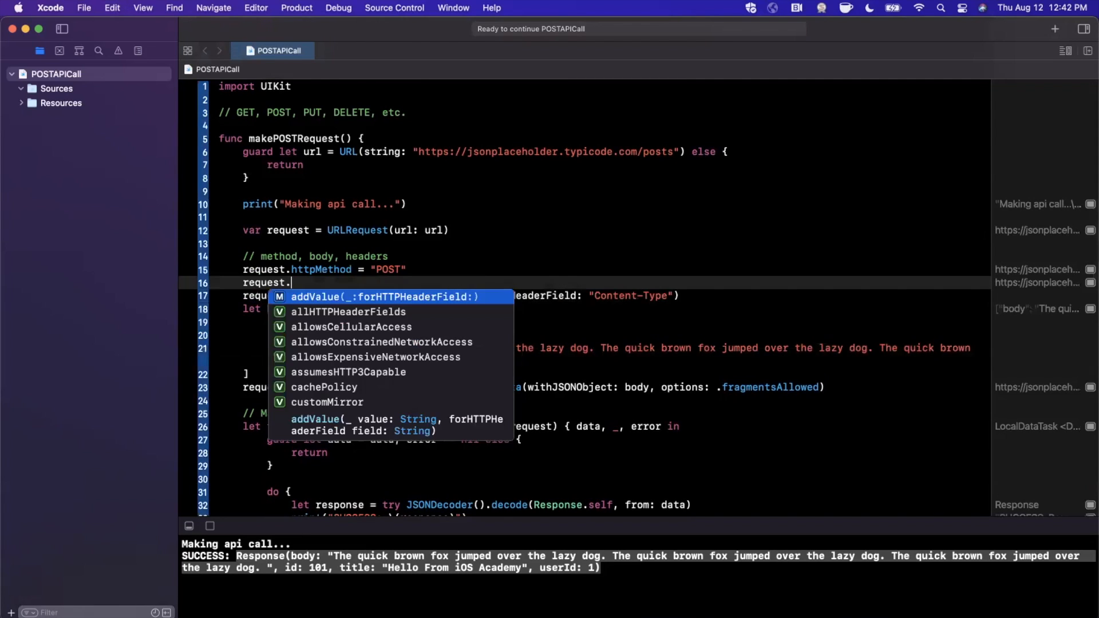
pyautogui.write('timee')
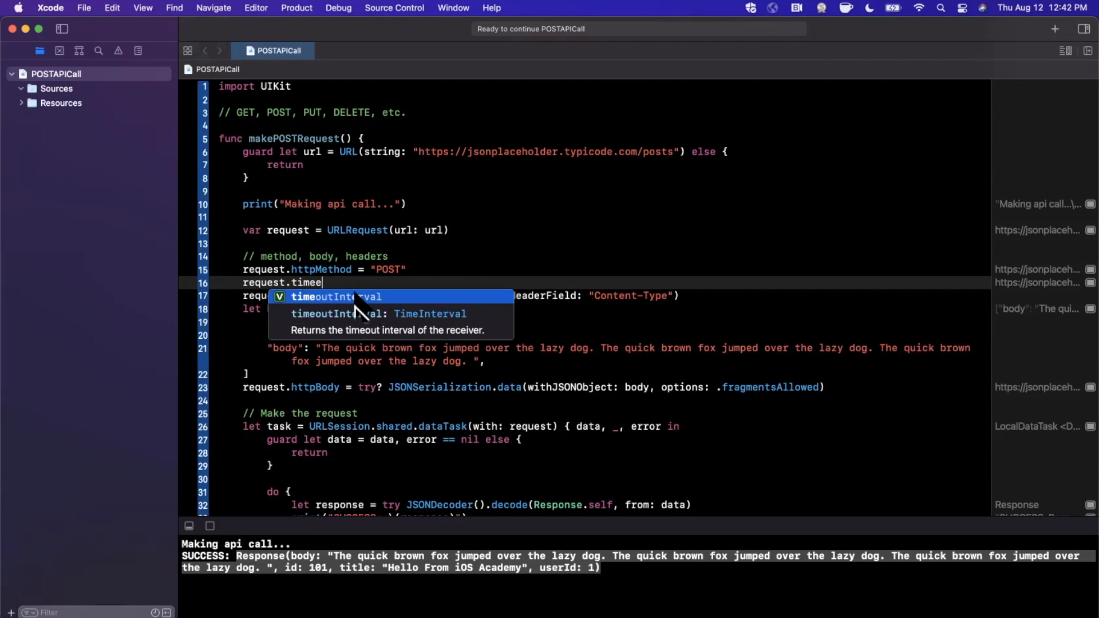
pyautogui.press('Return')
pyautogui.write('= ')
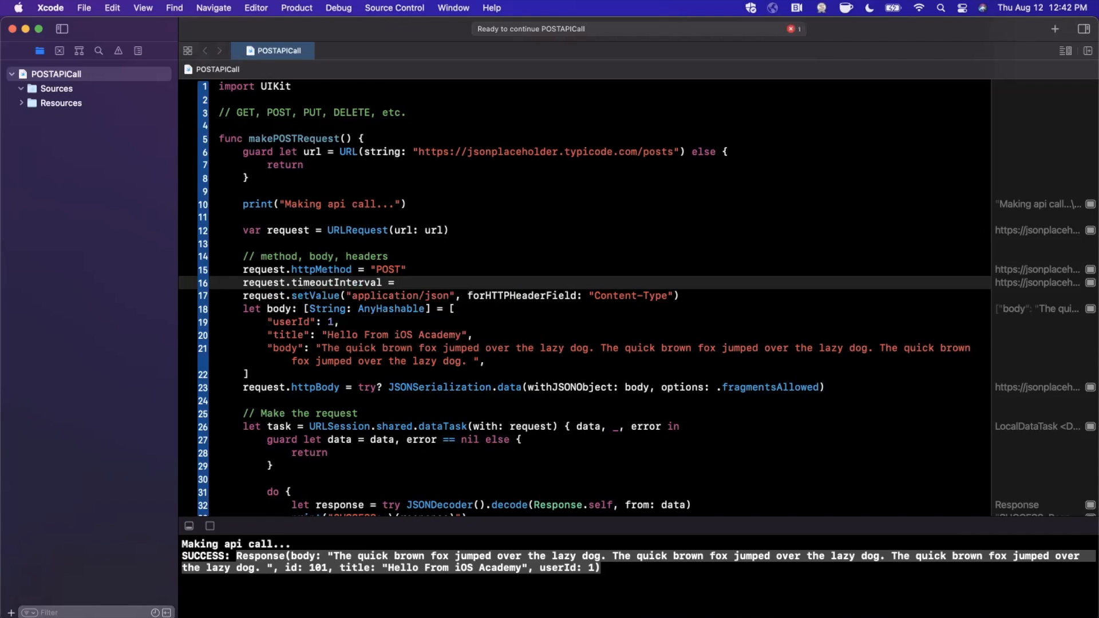
pyautogui.write('20')
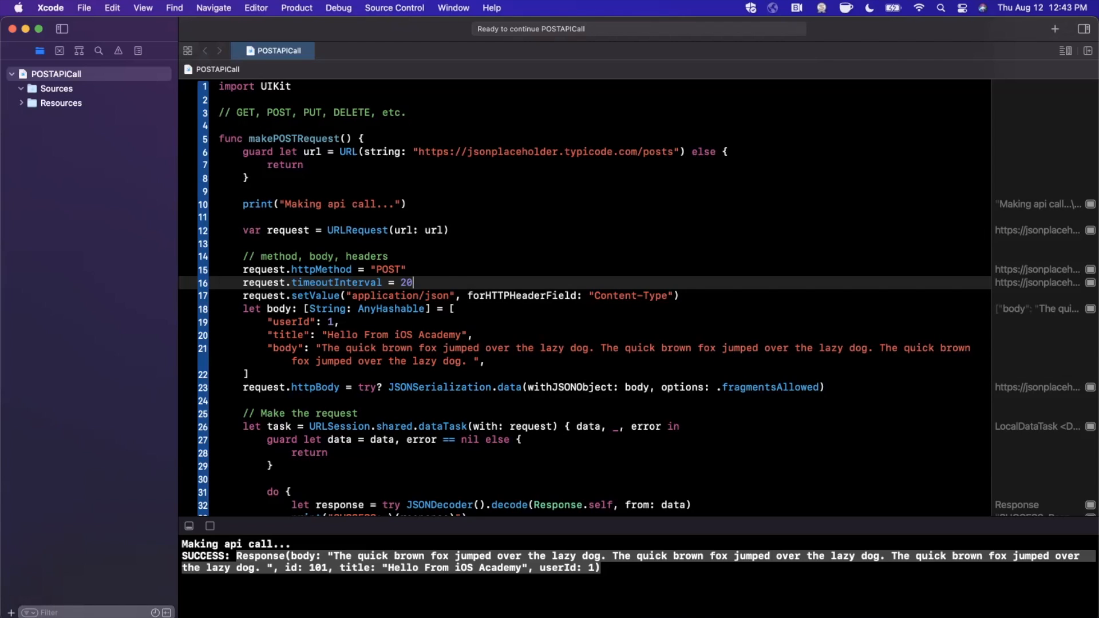
pyautogui.hotkey('shift', 'Up')
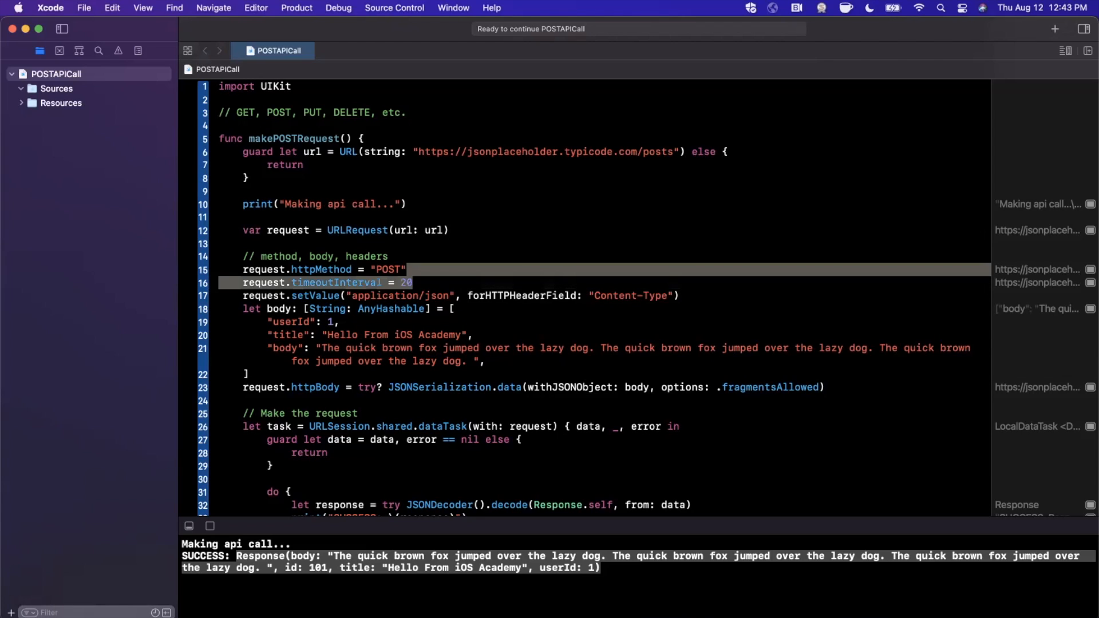
pyautogui.press('BackSpace')
pyautogui.doubleClick(388, 269)
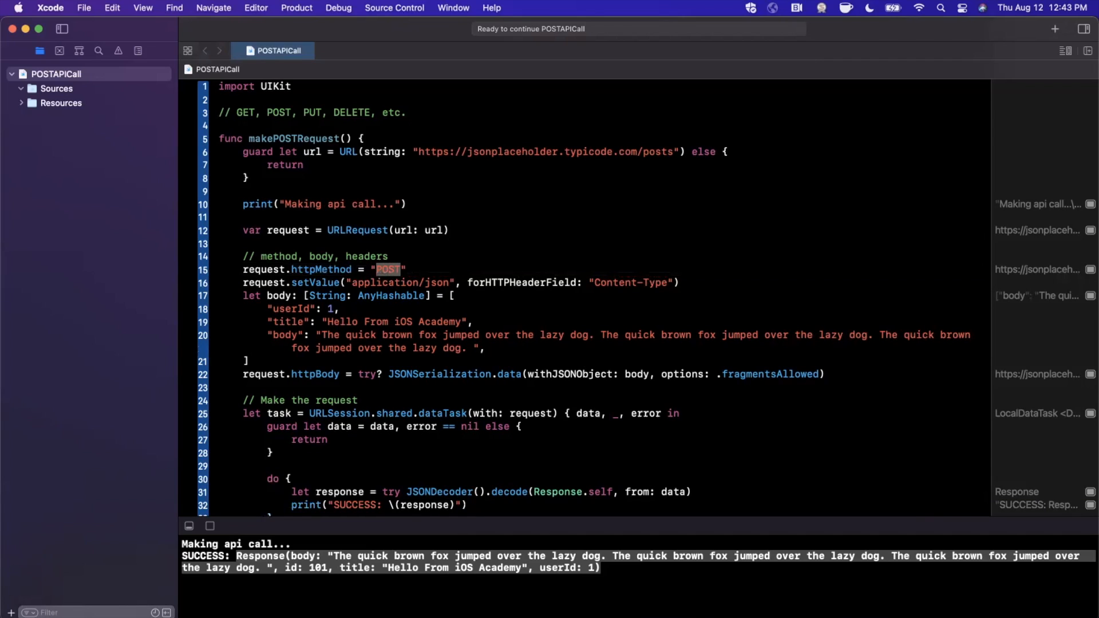